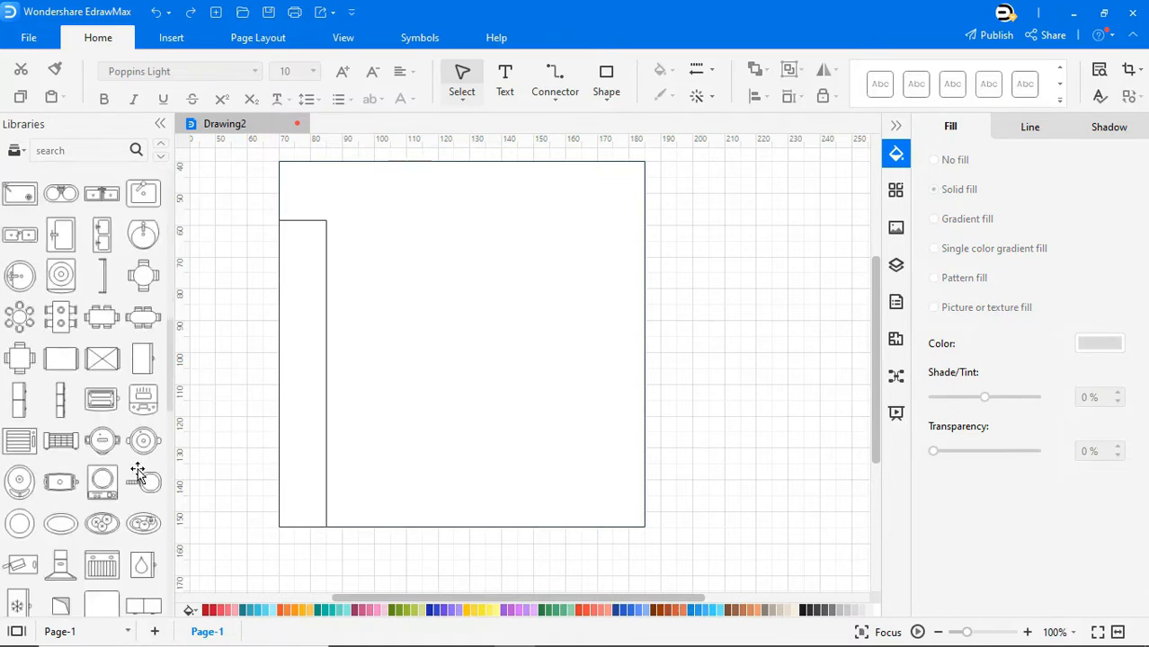
Place the water-drop appliance in the room's upper-left corner and the two-burner stove on the counter's lower half
{"action": "left_click_drag", "start_coordinate": [142, 514], "coordinate": [311, 221]}
{"action": "left_click", "coordinate": [369, 261]}
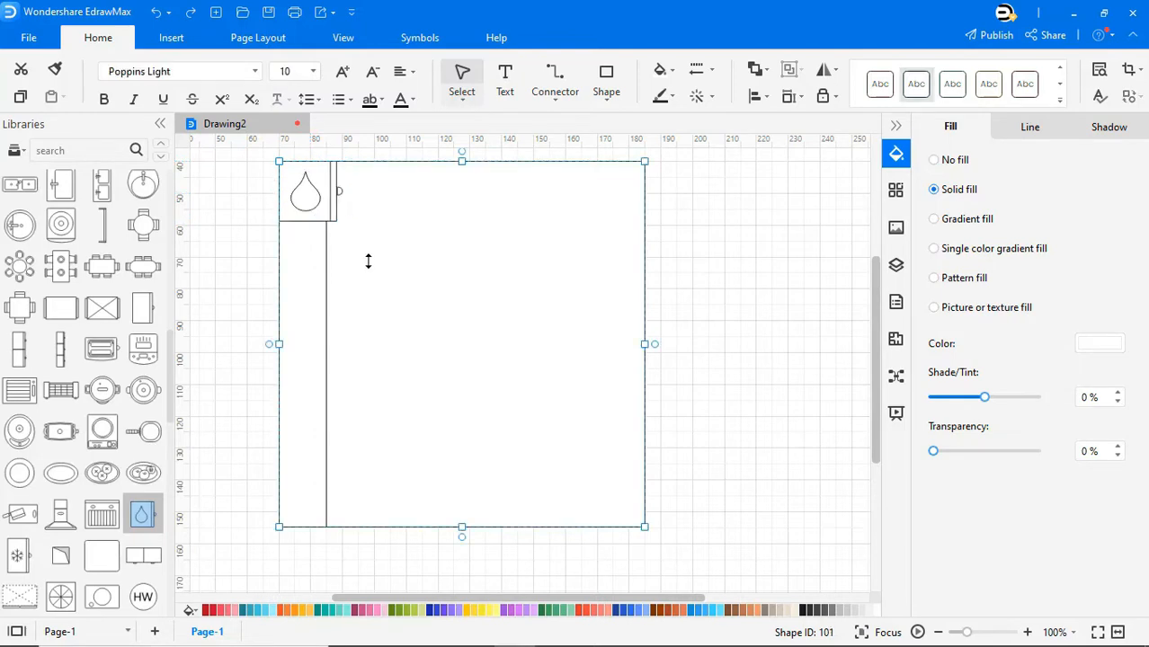
{"action": "scroll", "coordinate": [112, 324], "scroll_direction": "up", "scroll_amount": 10}
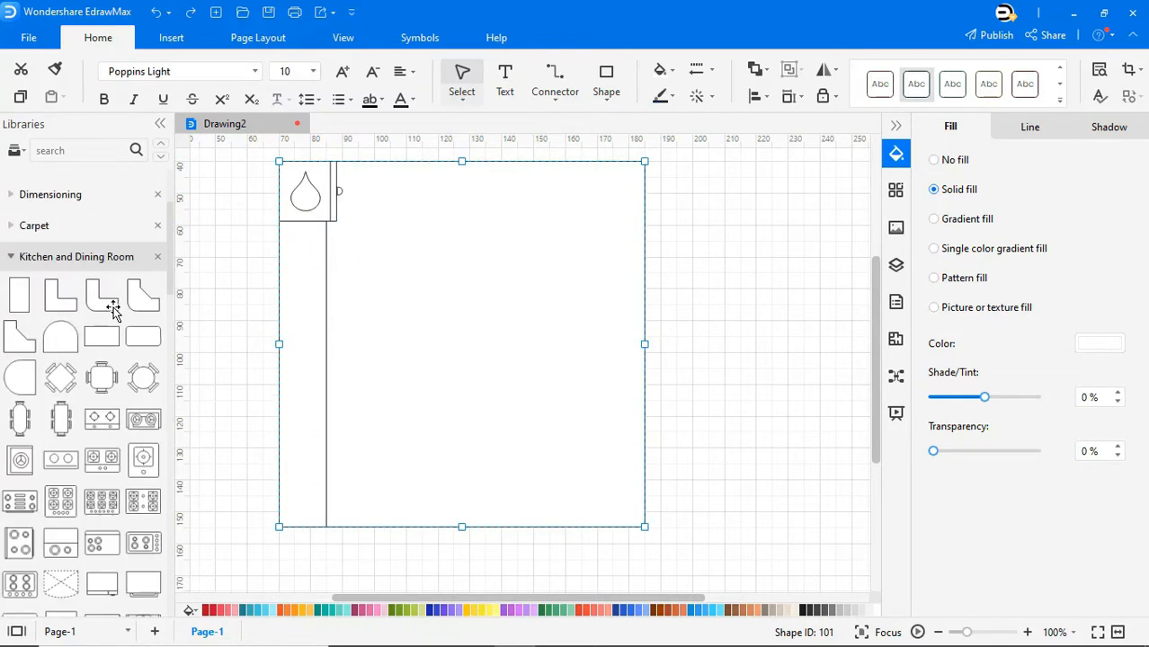
{"action": "scroll", "coordinate": [112, 323], "scroll_direction": "up", "scroll_amount": 2}
{"action": "left_click_drag", "start_coordinate": [102, 510], "coordinate": [295, 390]}
{"action": "left_click", "coordinate": [398, 391]}
Place a vertical double sink on the counter above the stove and a small microwave at the counter's lower end
{"action": "scroll", "coordinate": [154, 503], "scroll_direction": "down", "scroll_amount": 4}
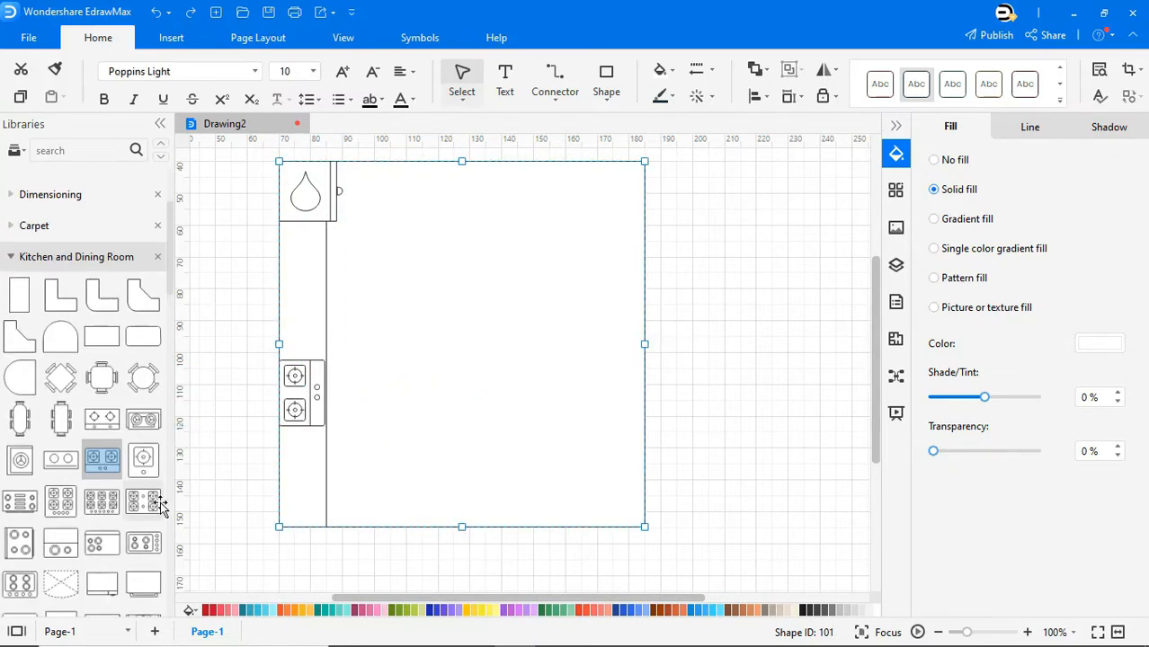
{"action": "scroll", "coordinate": [156, 513], "scroll_direction": "down", "scroll_amount": 1}
{"action": "left_click_drag", "start_coordinate": [155, 512], "coordinate": [456, 374]}
{"action": "left_click_drag", "start_coordinate": [463, 329], "coordinate": [325, 298]}
{"action": "left_click", "coordinate": [440, 313]}
{"action": "left_click", "coordinate": [319, 293]}
{"action": "left_click", "coordinate": [384, 308]}
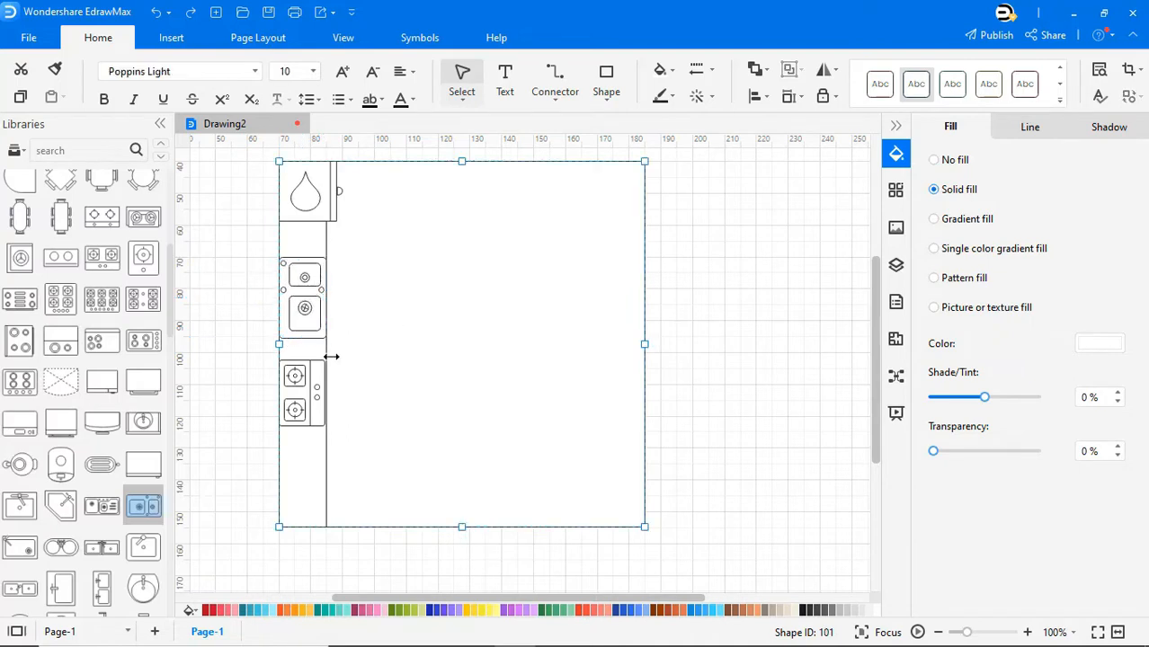
{"action": "left_click_drag", "start_coordinate": [101, 381], "coordinate": [290, 498]}
{"action": "left_click", "coordinate": [440, 438]}
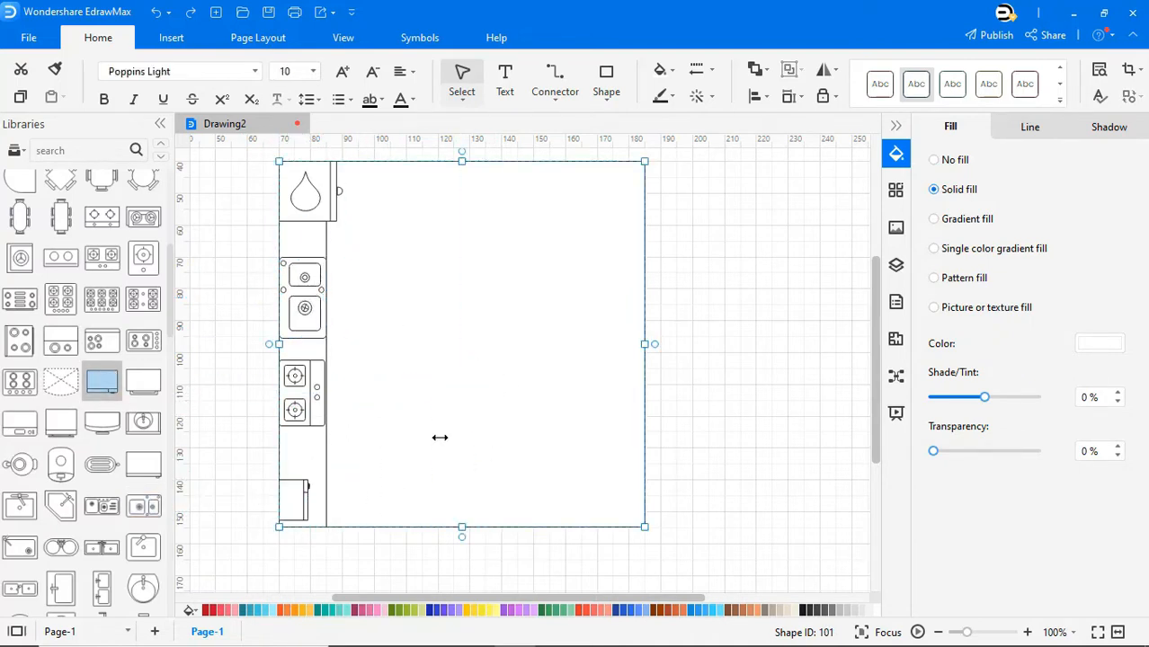
Remove the outline of the large room rectangle by setting it to No line
{"action": "left_click", "coordinate": [1028, 128]}
{"action": "left_click", "coordinate": [951, 159]}
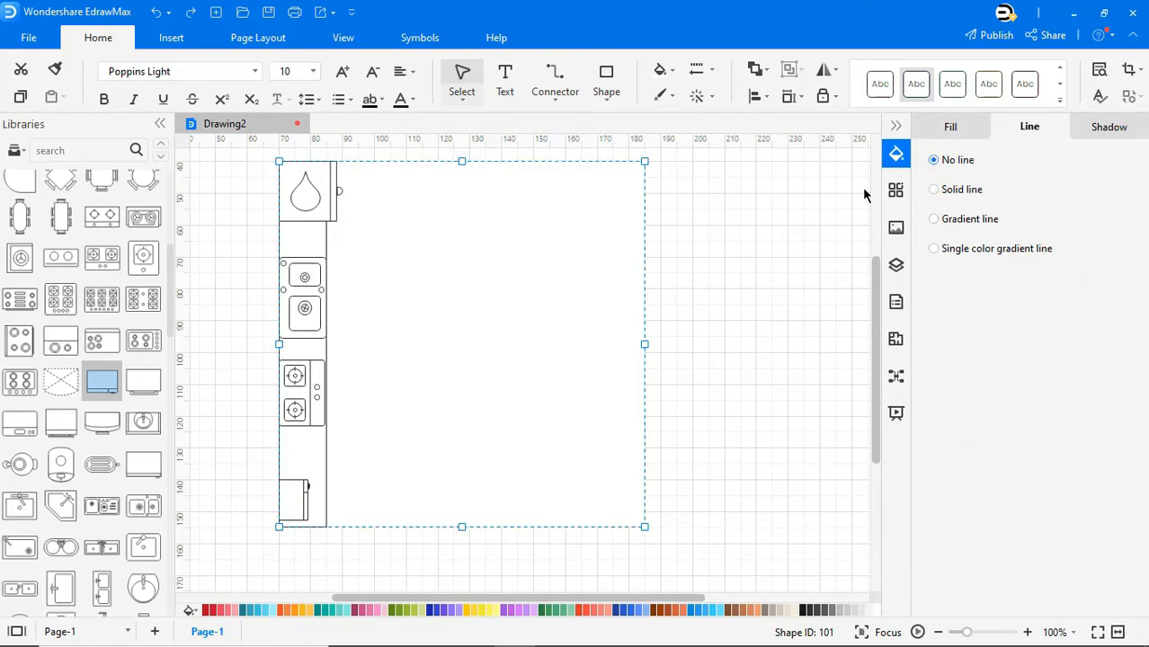
{"action": "left_click", "coordinate": [761, 246]}
Fill the long counter with the brown wood plank texture
{"action": "left_click", "coordinate": [313, 250]}
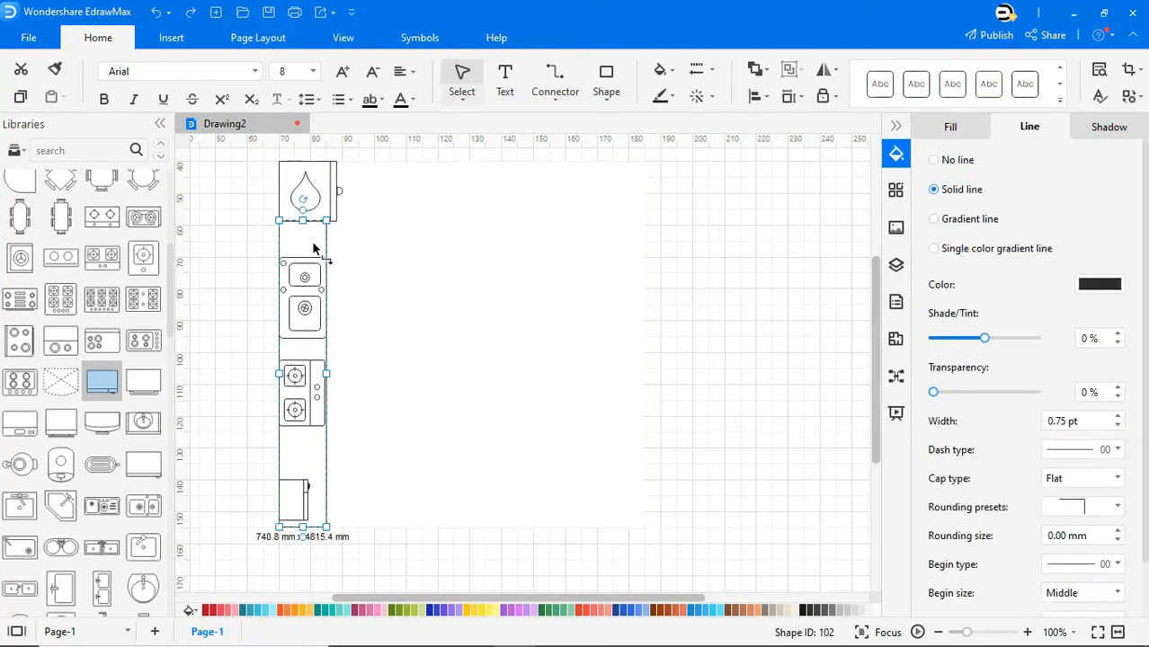
{"action": "left_click", "coordinate": [937, 128]}
{"action": "left_click", "coordinate": [936, 308]}
{"action": "left_click", "coordinate": [1117, 345]}
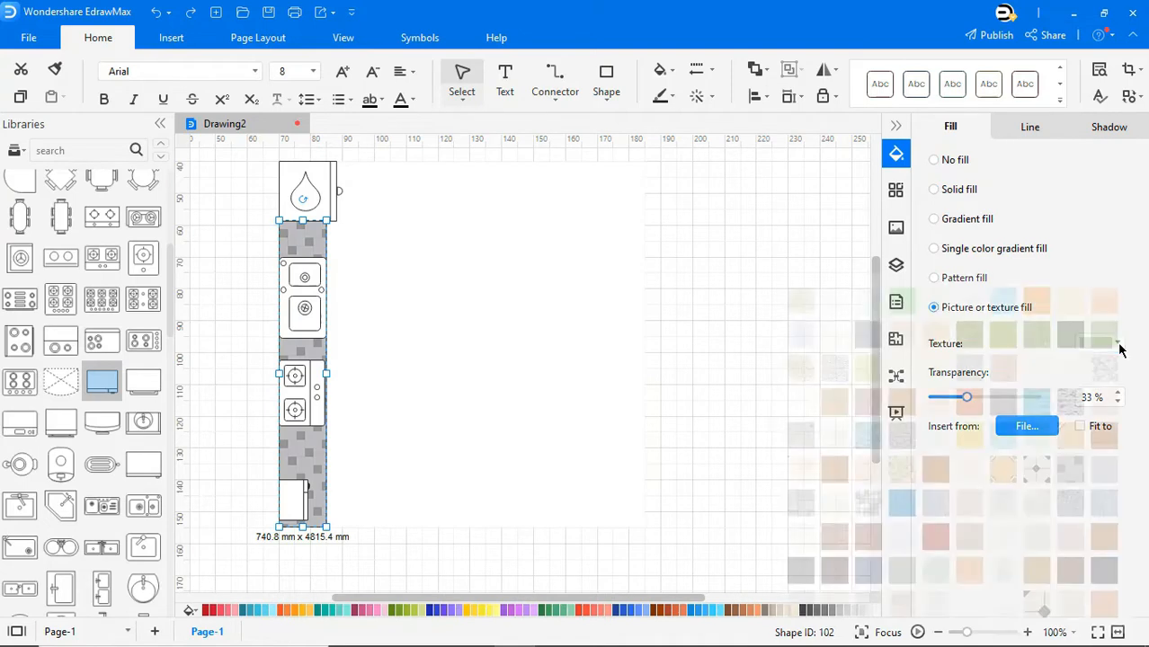
{"action": "left_click", "coordinate": [1108, 439]}
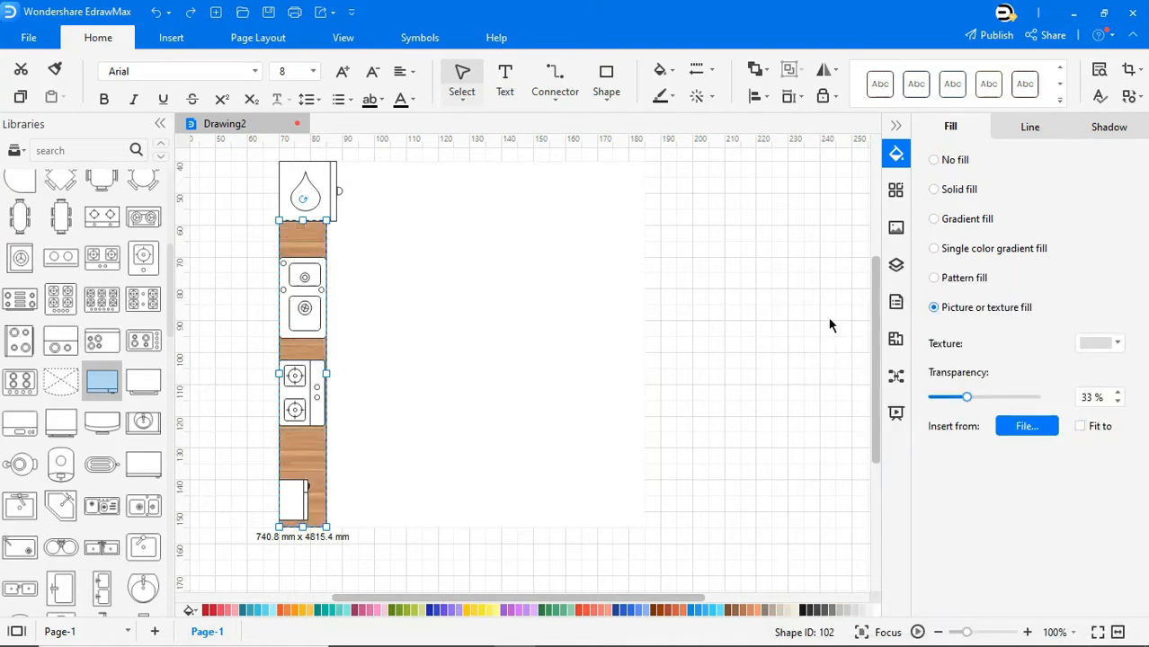
Fill the room floor with the beige tile texture that has small black dots at the tile corners
{"action": "left_click", "coordinate": [574, 300]}
{"action": "left_click", "coordinate": [936, 308]}
{"action": "left_click", "coordinate": [1117, 343]}
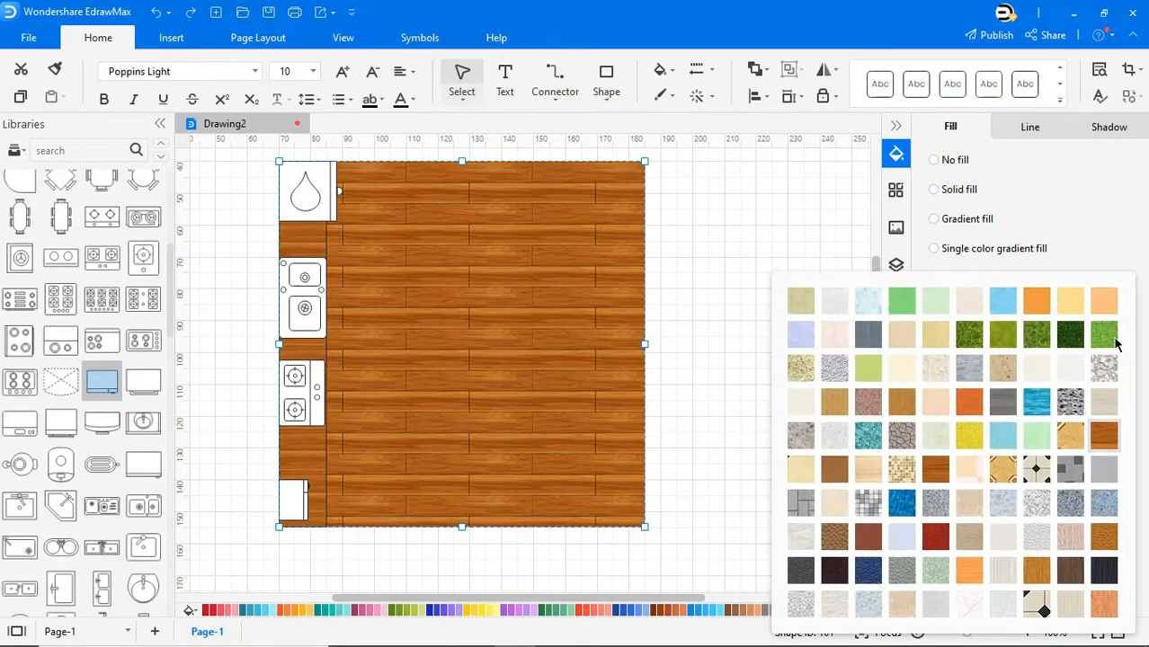
{"action": "left_click", "coordinate": [795, 470]}
{"action": "left_click", "coordinate": [811, 403]}
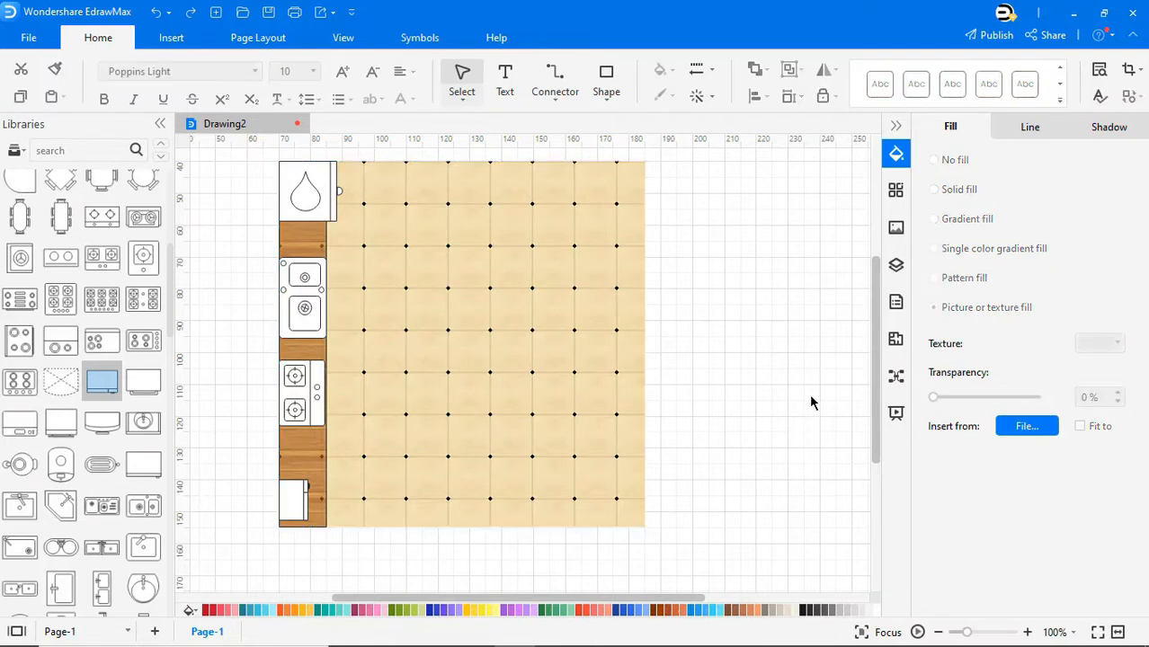
Fill the water-drop appliance with the light blue marble texture
{"action": "left_click", "coordinate": [324, 193]}
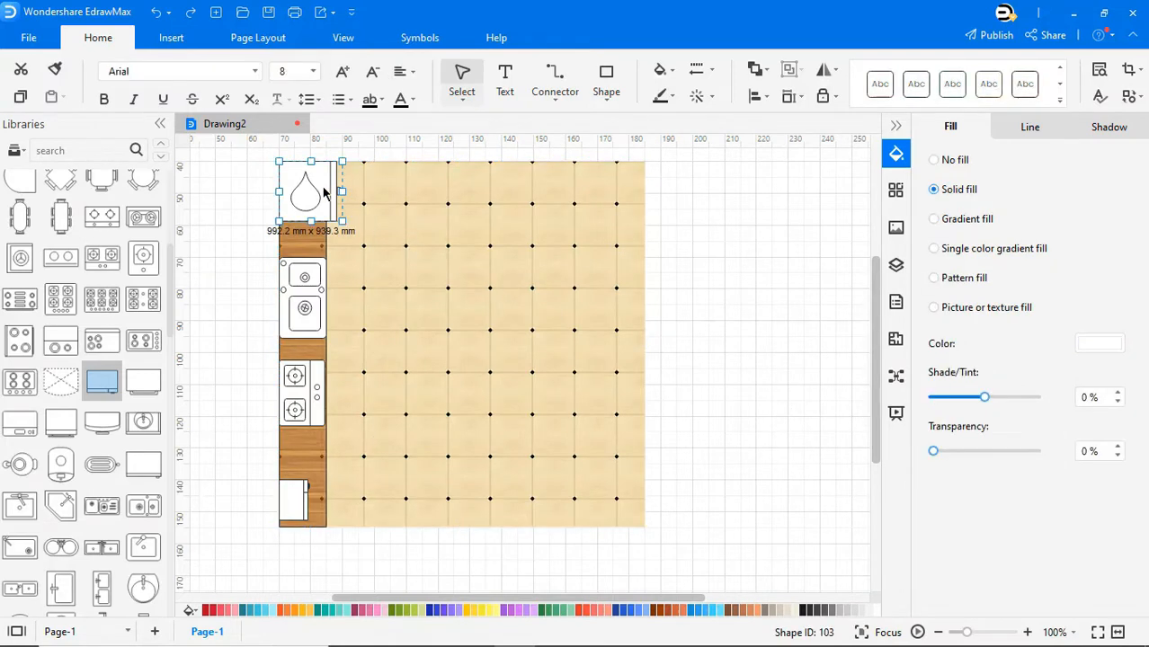
{"action": "left_click", "coordinate": [933, 308]}
{"action": "left_click", "coordinate": [1123, 346]}
{"action": "left_click", "coordinate": [876, 304]}
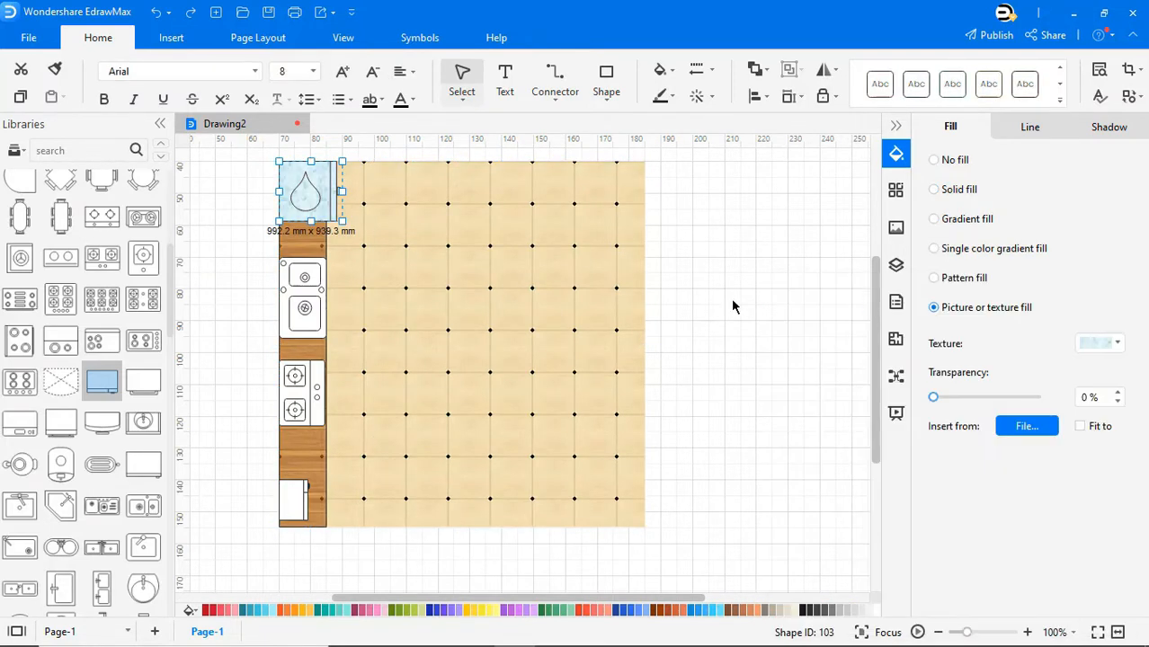
{"action": "left_click", "coordinate": [731, 298]}
Fill the double sink with the speckled cream stone texture
{"action": "left_click", "coordinate": [321, 310]}
{"action": "left_click", "coordinate": [934, 307]}
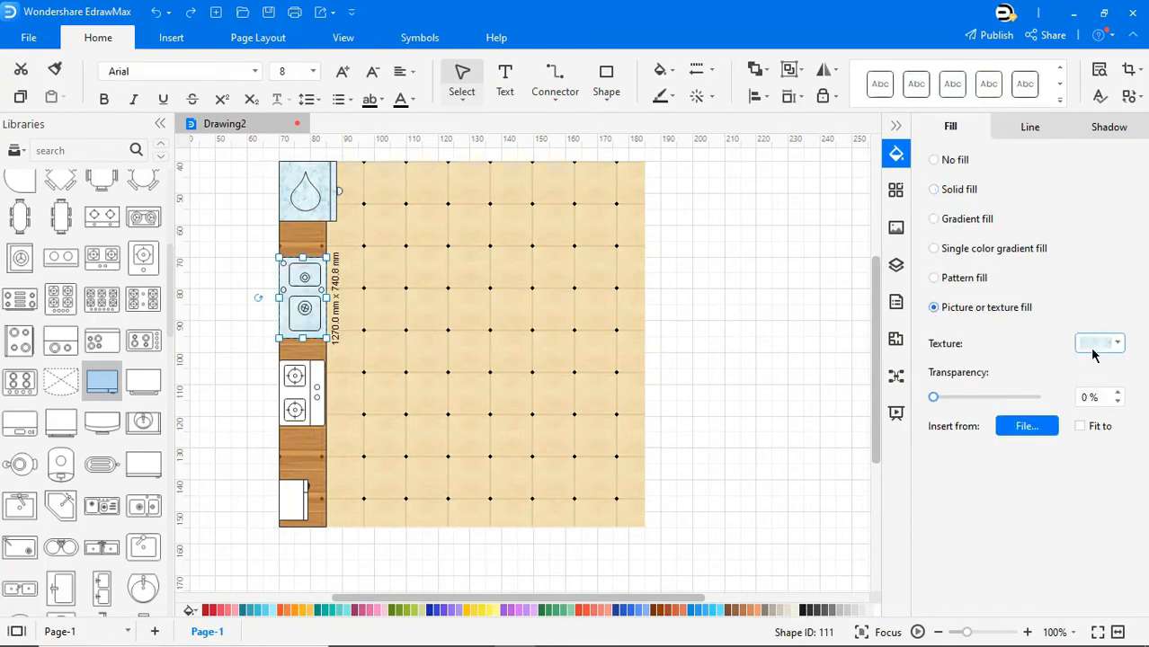
{"action": "left_click", "coordinate": [1098, 339]}
{"action": "left_click", "coordinate": [959, 354]}
{"action": "left_click", "coordinate": [779, 348]}
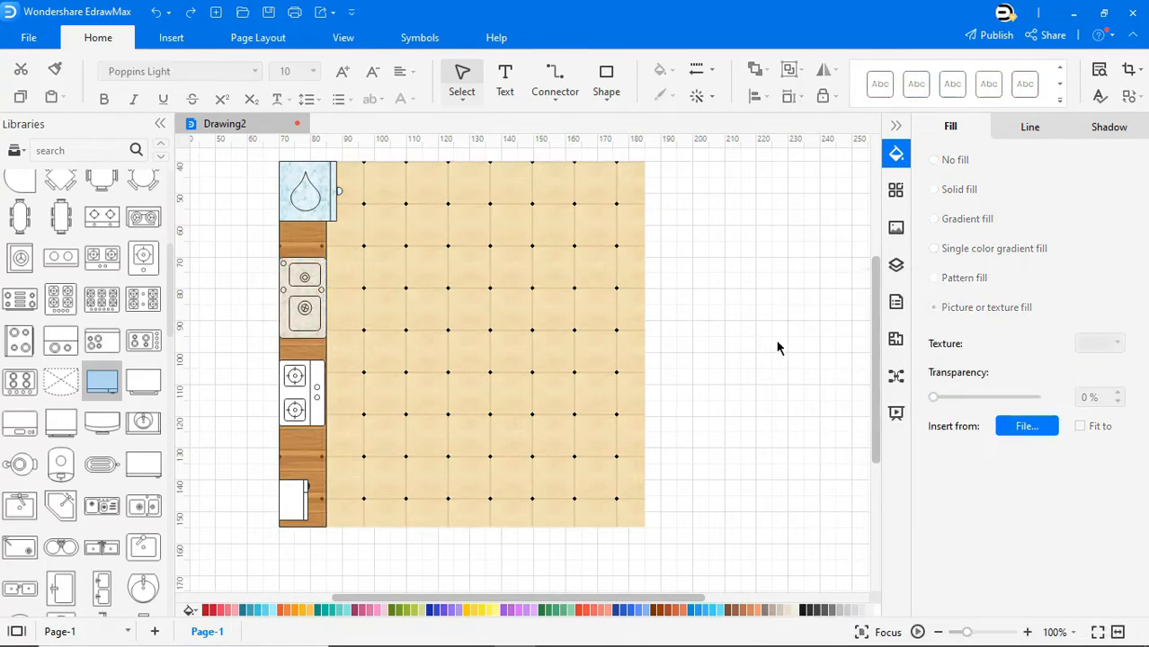
Fill the two-burner stove with the light green texture
{"action": "left_click", "coordinate": [302, 412]}
{"action": "left_click", "coordinate": [934, 308]}
{"action": "left_click", "coordinate": [1095, 343]}
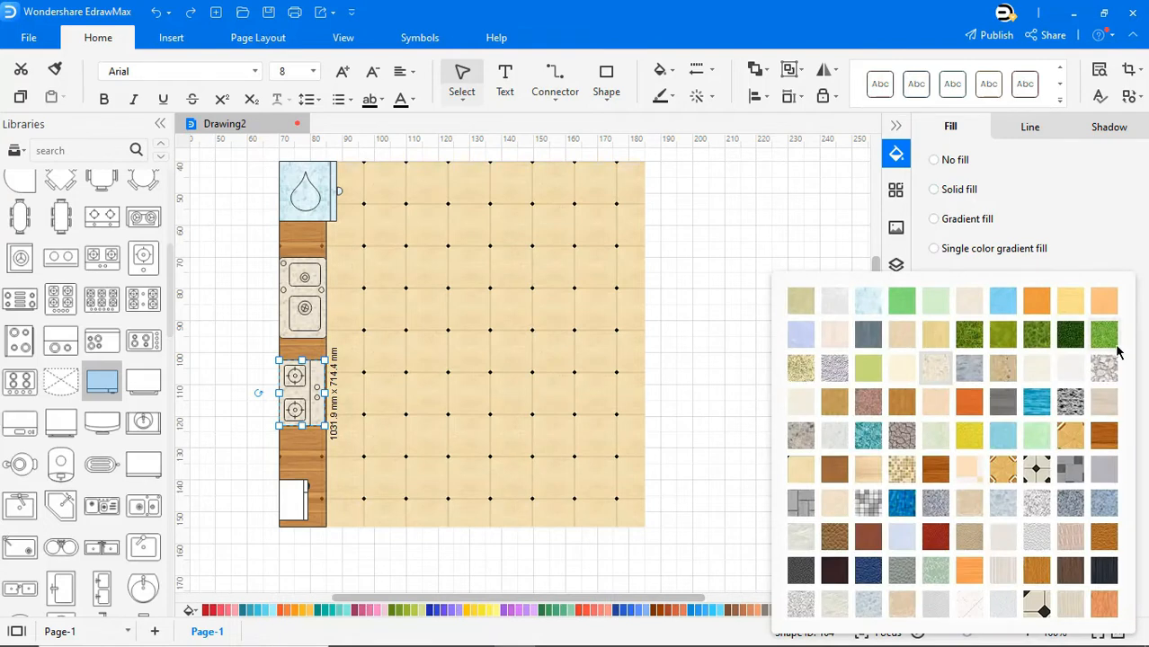
{"action": "left_click", "coordinate": [1038, 436]}
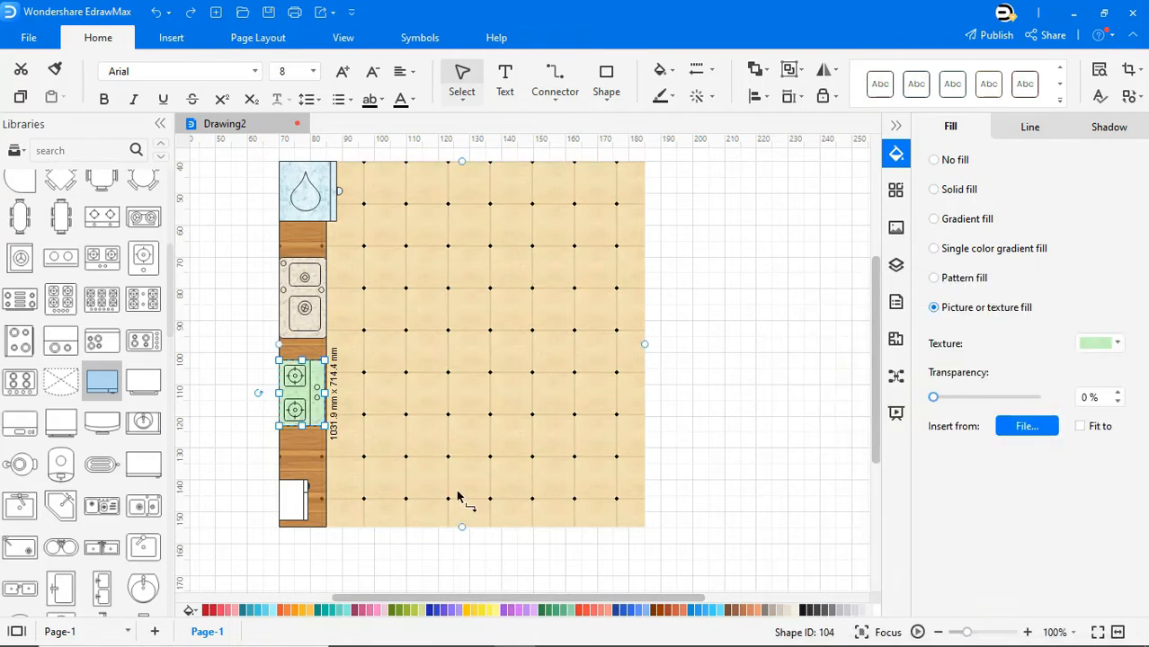
Fill the microwave at the counter's lower end with the dark charcoal texture
{"action": "left_click", "coordinate": [293, 508]}
{"action": "left_click", "coordinate": [987, 308]}
{"action": "left_click", "coordinate": [1097, 342]}
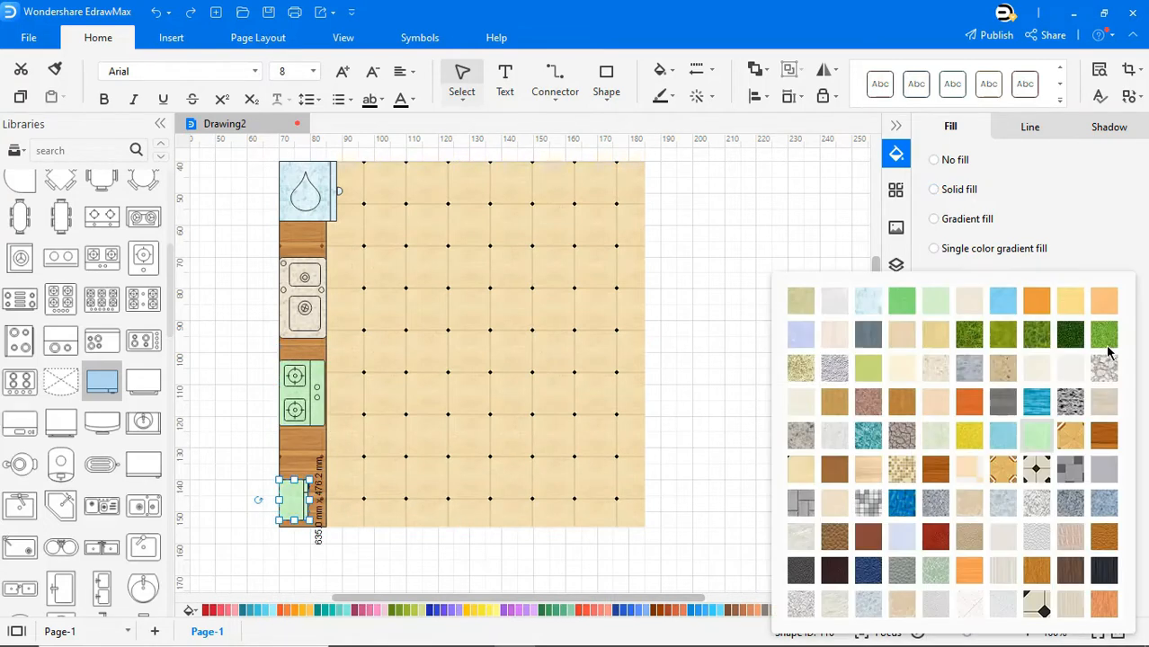
{"action": "left_click", "coordinate": [800, 569]}
{"action": "left_click", "coordinate": [786, 514]}
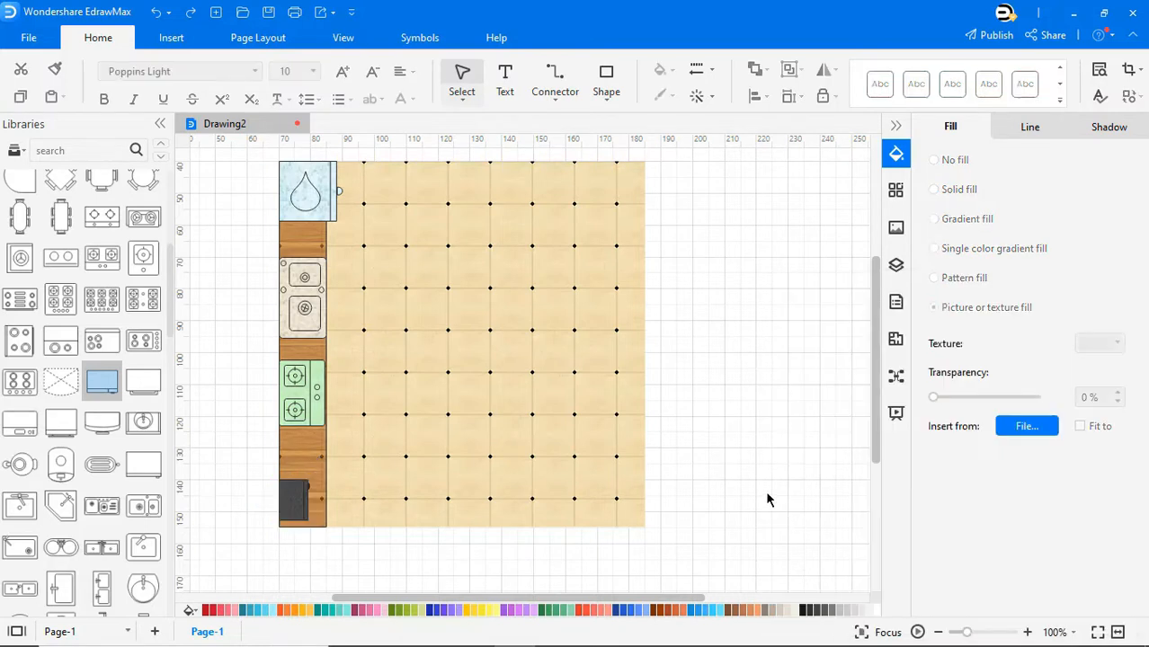
Fit the page to the finished kitchen drawing
{"action": "right_click", "coordinate": [744, 312]}
{"action": "left_click", "coordinate": [801, 593]}
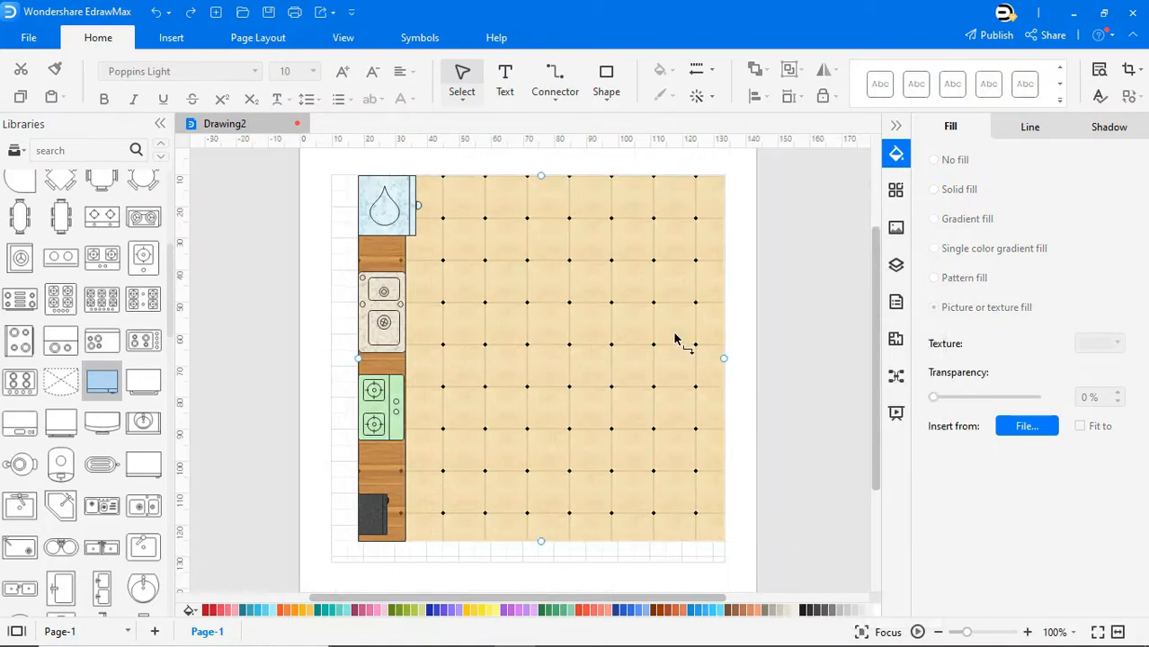
{"action": "left_click", "coordinate": [280, 39]}
{"action": "left_click", "coordinate": [595, 88]}
{"action": "left_click", "coordinate": [608, 153]}
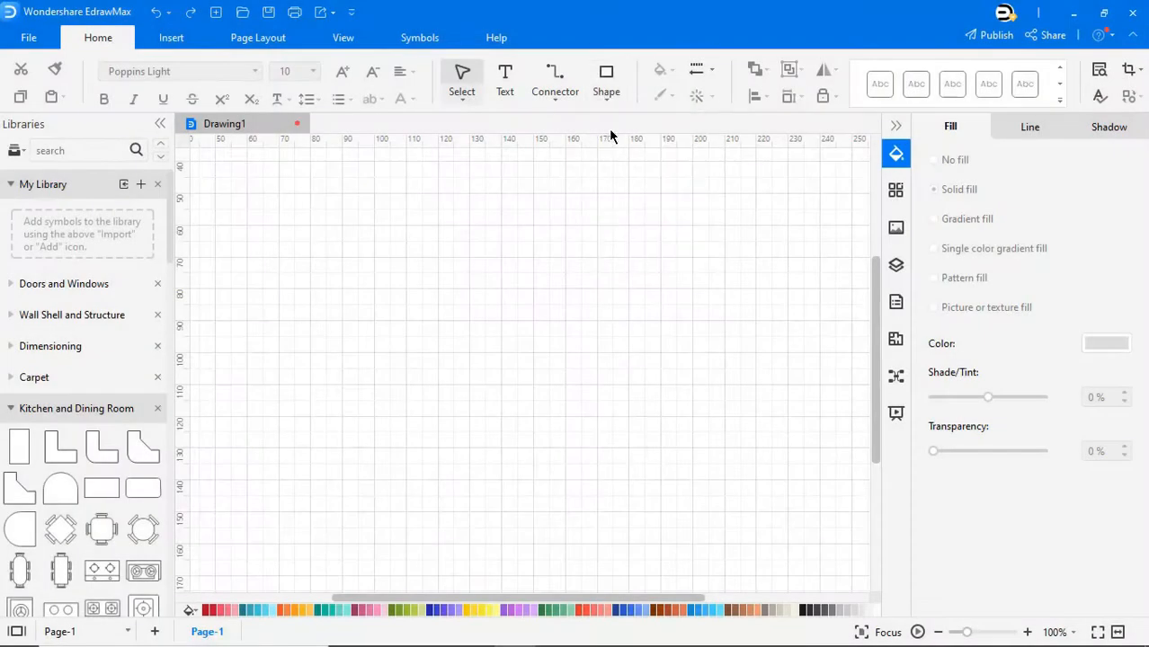
Draw a tall rectangle about 70 by 110 on the page rulers as the floor of the new kitchen
{"action": "left_click", "coordinate": [606, 81]}
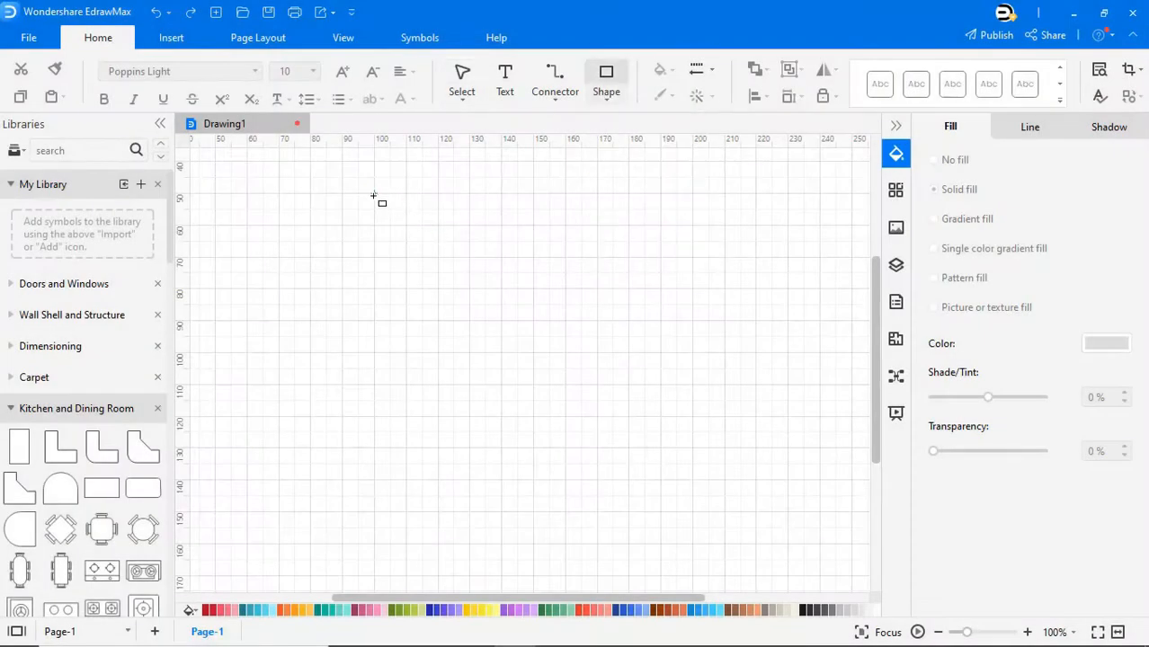
{"action": "left_click_drag", "start_coordinate": [590, 514], "coordinate": [597, 544]}
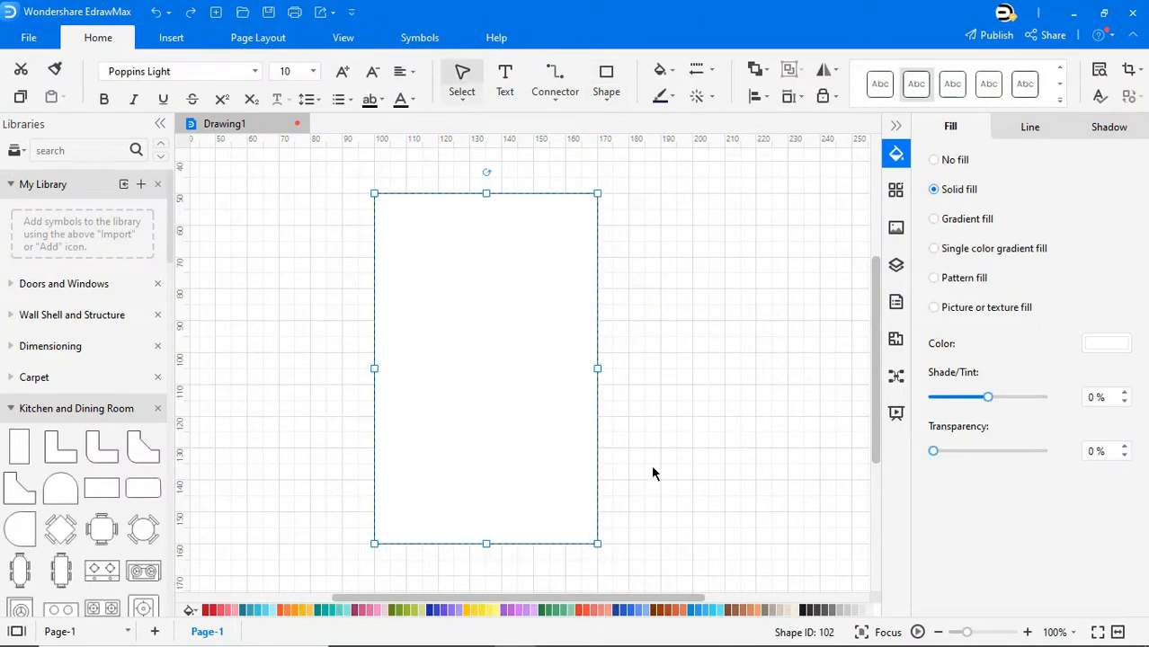
{"action": "left_click", "coordinate": [654, 473]}
Place a counter along the room's left wall, stopping short of the bottom, and one about 741 by 5503 mm along the right wall
{"action": "left_click_drag", "start_coordinate": [19, 447], "coordinate": [387, 486]}
{"action": "left_click_drag", "start_coordinate": [31, 452], "coordinate": [575, 229]}
{"action": "left_click_drag", "start_coordinate": [574, 271], "coordinate": [575, 544]}
{"action": "left_click", "coordinate": [632, 497]}
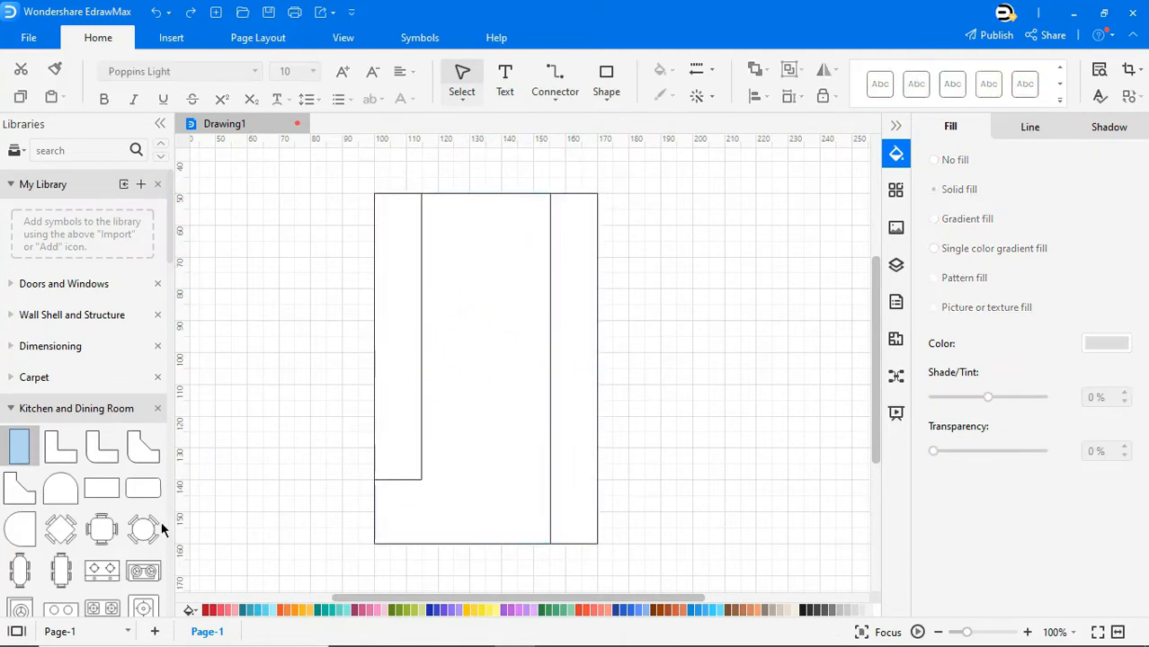
Place the water-drop appliance in the lower-left corner of the room and a small microwave at the left counter's upper end
{"action": "scroll", "coordinate": [157, 526], "scroll_direction": "down", "scroll_amount": 10}
{"action": "left_click_drag", "start_coordinate": [146, 522], "coordinate": [437, 542]}
{"action": "left_click", "coordinate": [497, 466]}
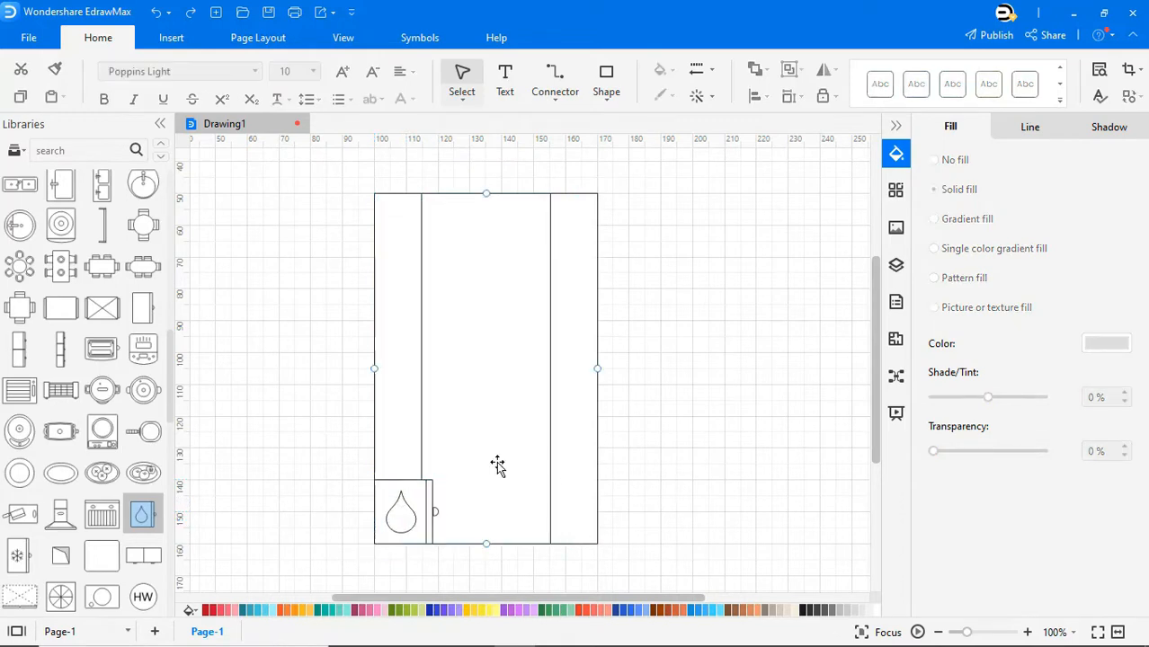
{"action": "scroll", "coordinate": [122, 408], "scroll_direction": "up", "scroll_amount": 7}
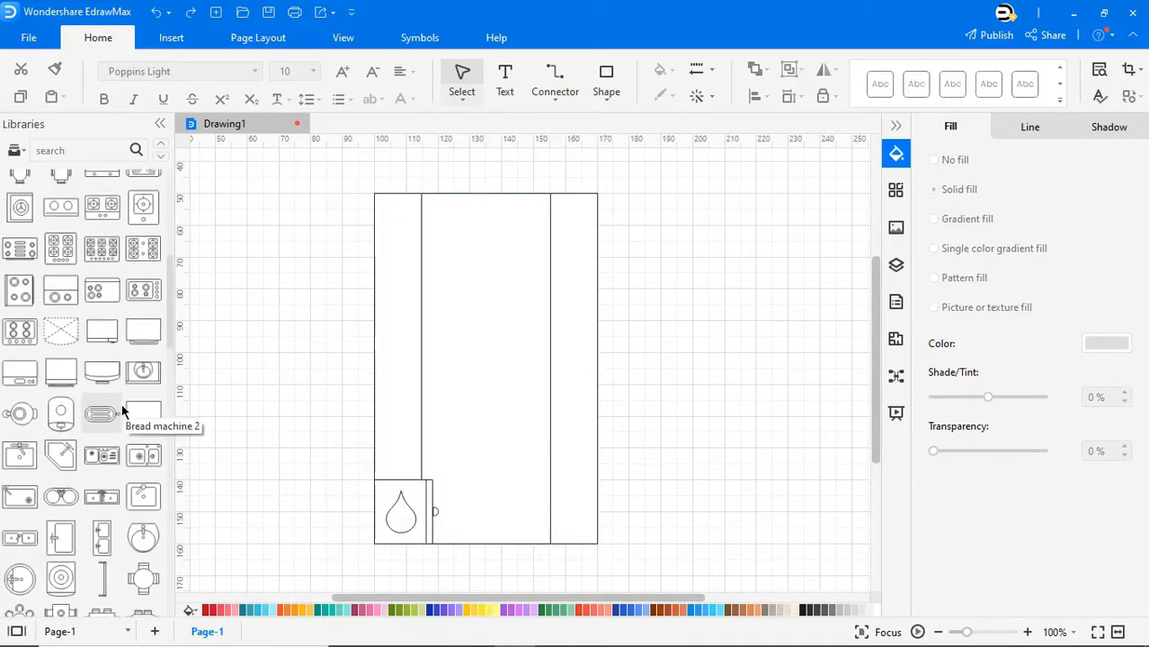
{"action": "left_click_drag", "start_coordinate": [103, 332], "coordinate": [474, 304]}
{"action": "left_click_drag", "start_coordinate": [474, 268], "coordinate": [389, 226]}
Place the two-burner stove on the left counter and a double sink midway along the right counter
{"action": "left_click_drag", "start_coordinate": [102, 205], "coordinate": [397, 322]}
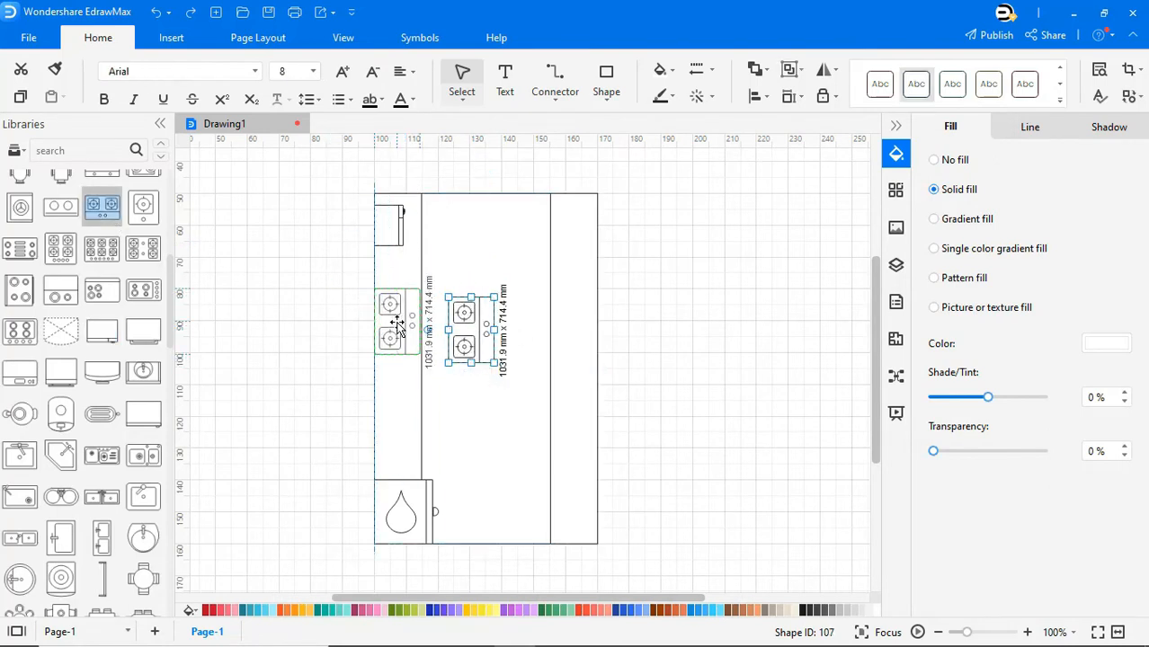
{"action": "left_click", "coordinate": [499, 319]}
{"action": "left_click_drag", "start_coordinate": [102, 497], "coordinate": [554, 370]}
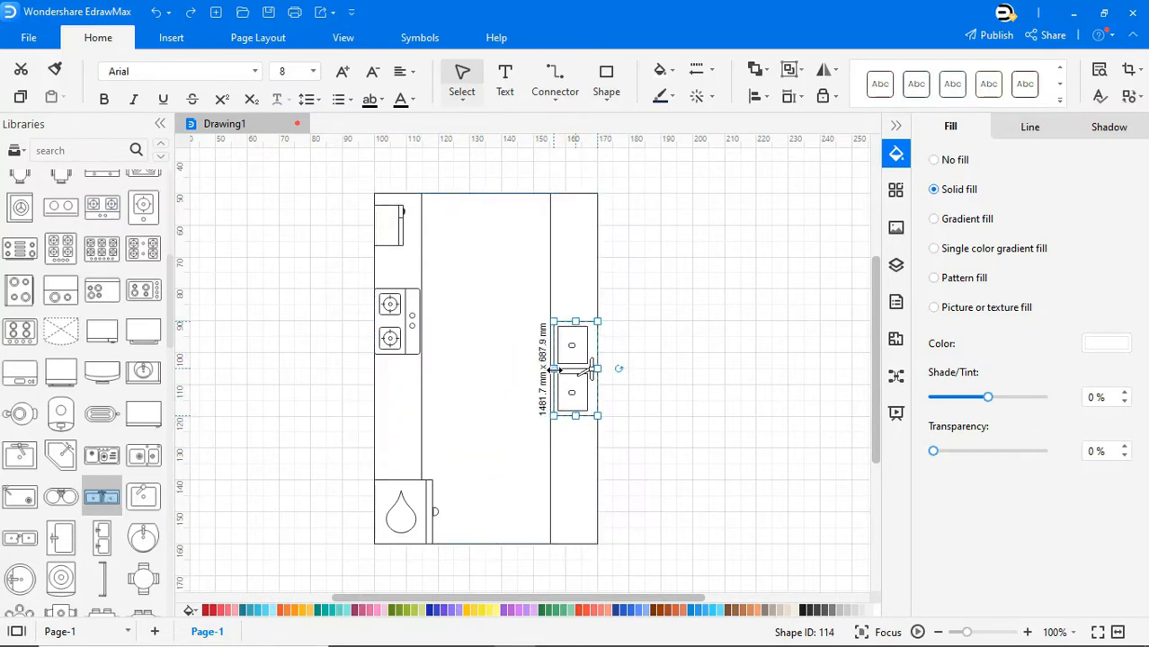
{"action": "left_click", "coordinate": [678, 388]}
Set the room rectangle to No line and fill it with the beige tile texture with black dots
{"action": "left_click", "coordinate": [501, 306]}
{"action": "left_click", "coordinate": [1030, 127]}
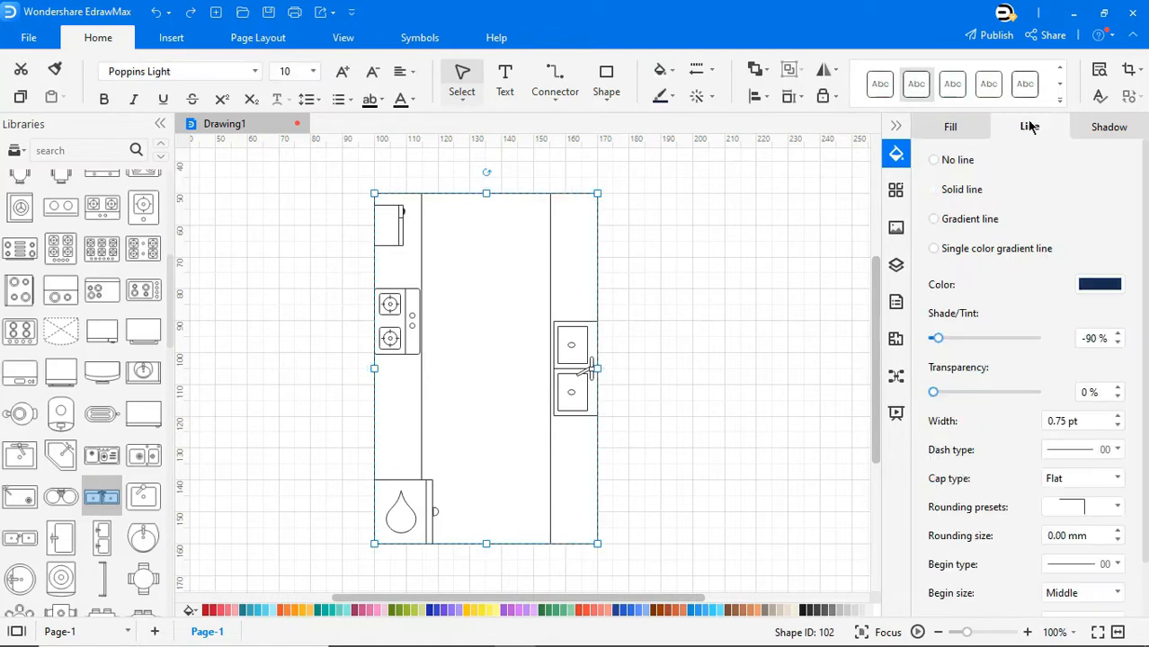
{"action": "left_click", "coordinate": [934, 160]}
{"action": "left_click", "coordinate": [940, 135]}
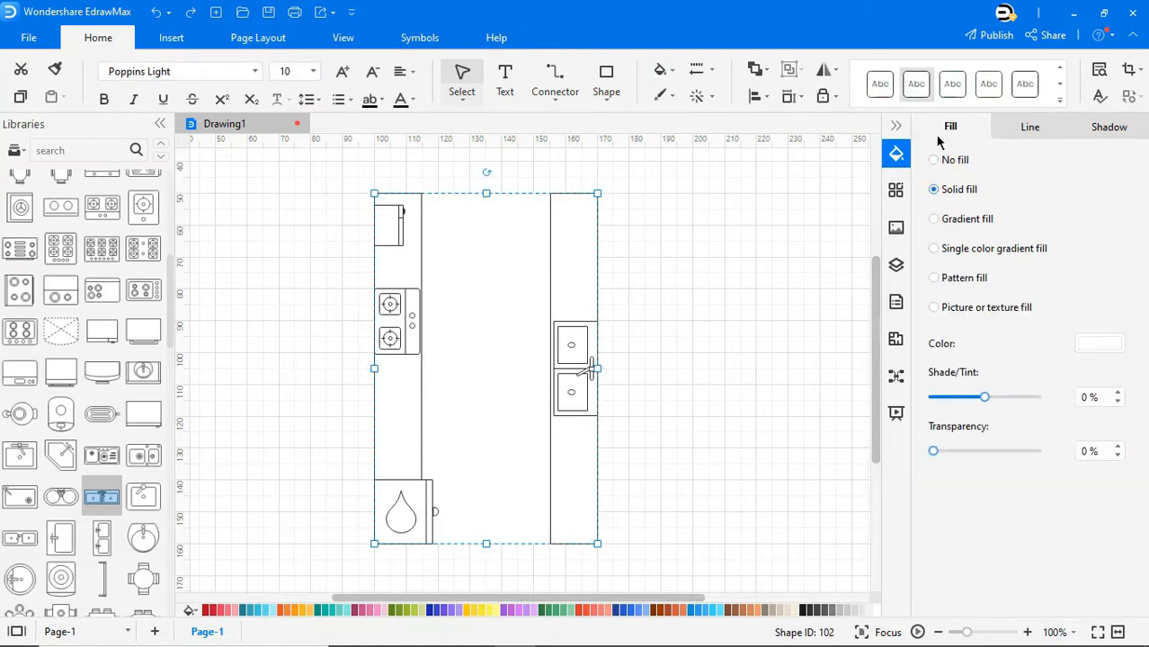
{"action": "left_click", "coordinate": [934, 308]}
{"action": "left_click", "coordinate": [1098, 343]}
{"action": "left_click", "coordinate": [820, 430]}
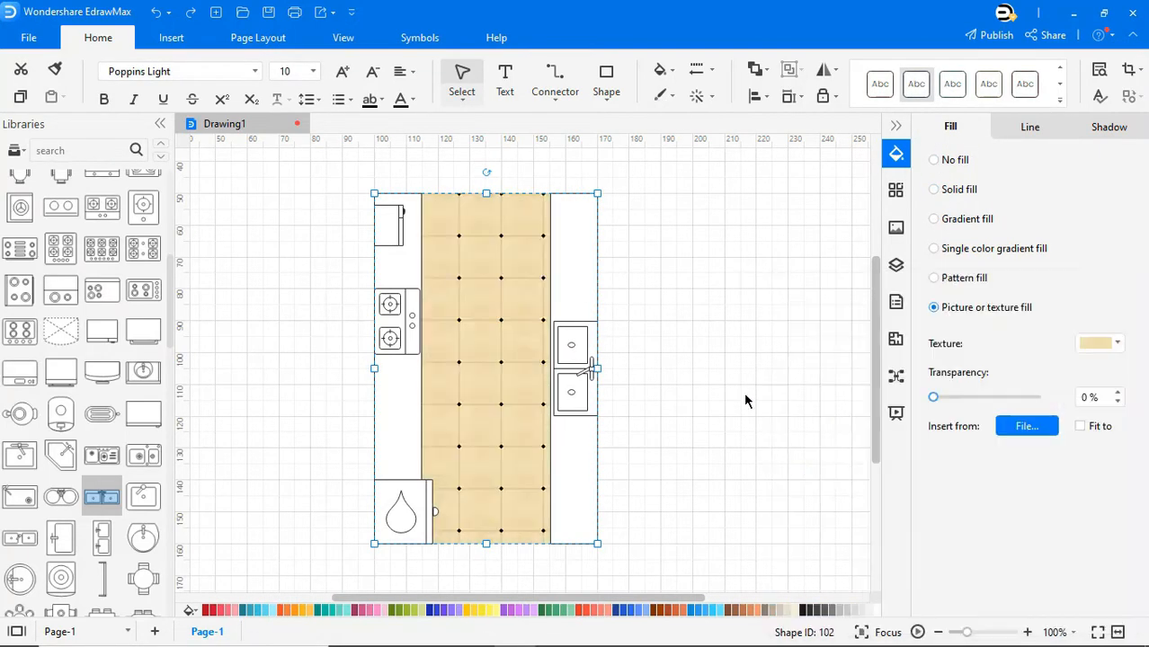
Fill the left counter with the reddish-brown wood texture
{"action": "left_click", "coordinate": [413, 274]}
{"action": "left_click", "coordinate": [934, 307]}
{"action": "left_click", "coordinate": [1100, 344]}
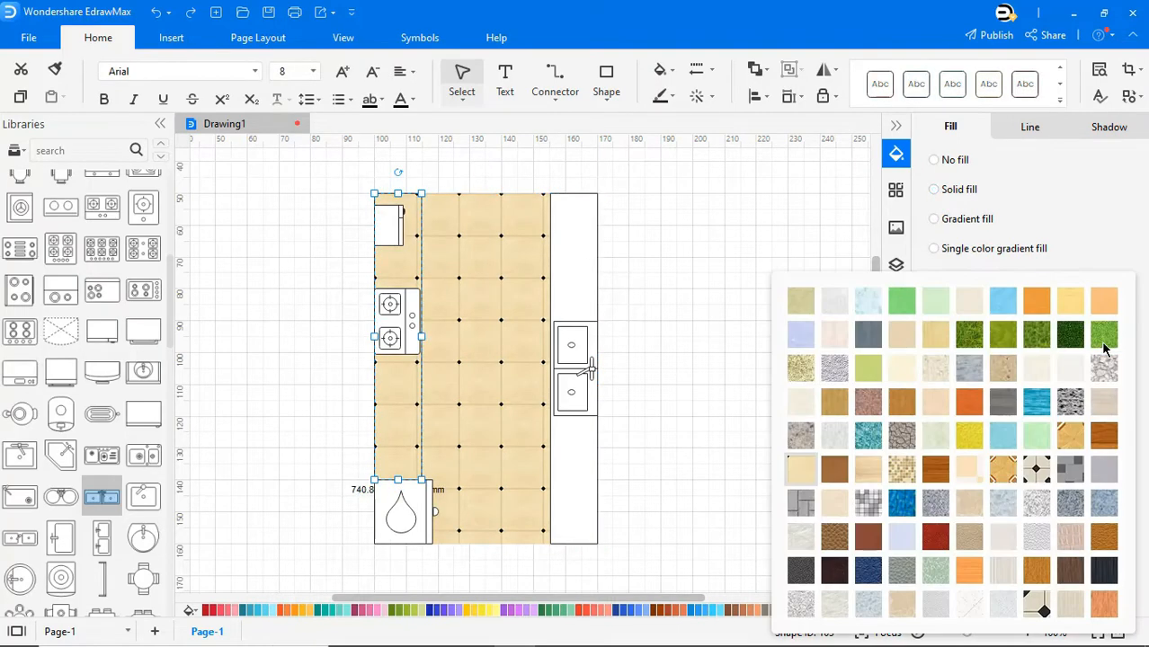
{"action": "left_click", "coordinate": [936, 469]}
{"action": "left_click", "coordinate": [764, 386]}
Fill the right counter with the same reddish-brown wood texture as the left one
{"action": "left_click", "coordinate": [583, 282]}
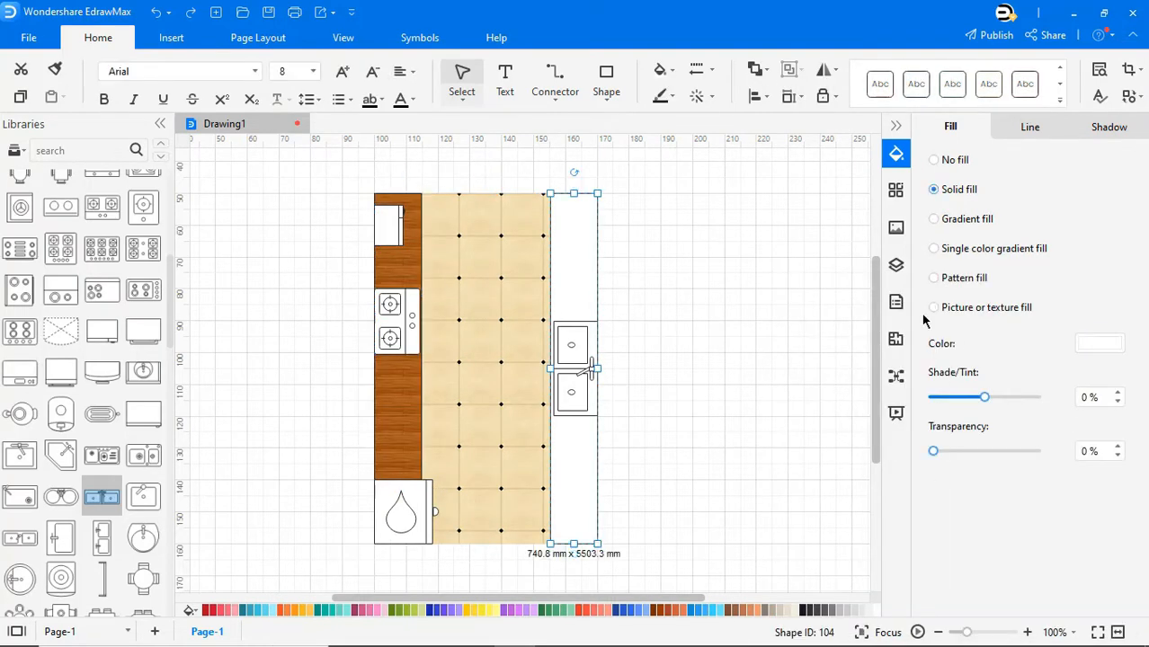
{"action": "left_click", "coordinate": [934, 308]}
{"action": "left_click", "coordinate": [805, 301]}
Fill the microwave on the left counter with the pale beige texture
{"action": "left_click", "coordinate": [387, 227]}
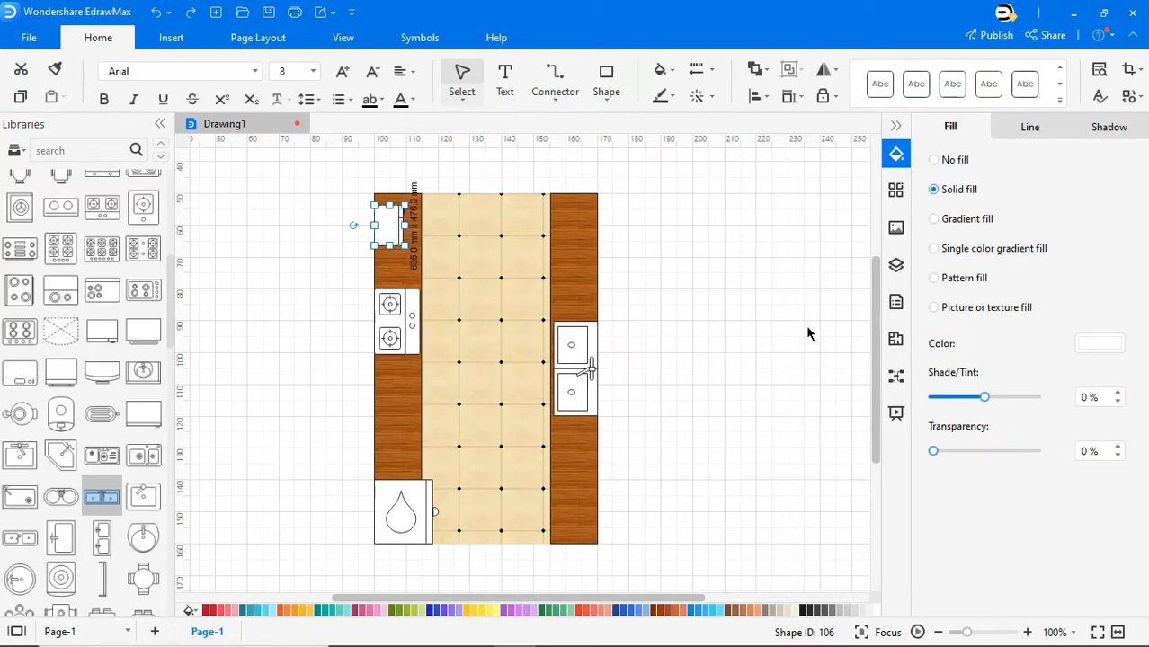
{"action": "left_click", "coordinate": [948, 311]}
{"action": "left_click", "coordinate": [1100, 344]}
{"action": "left_click", "coordinate": [998, 311]}
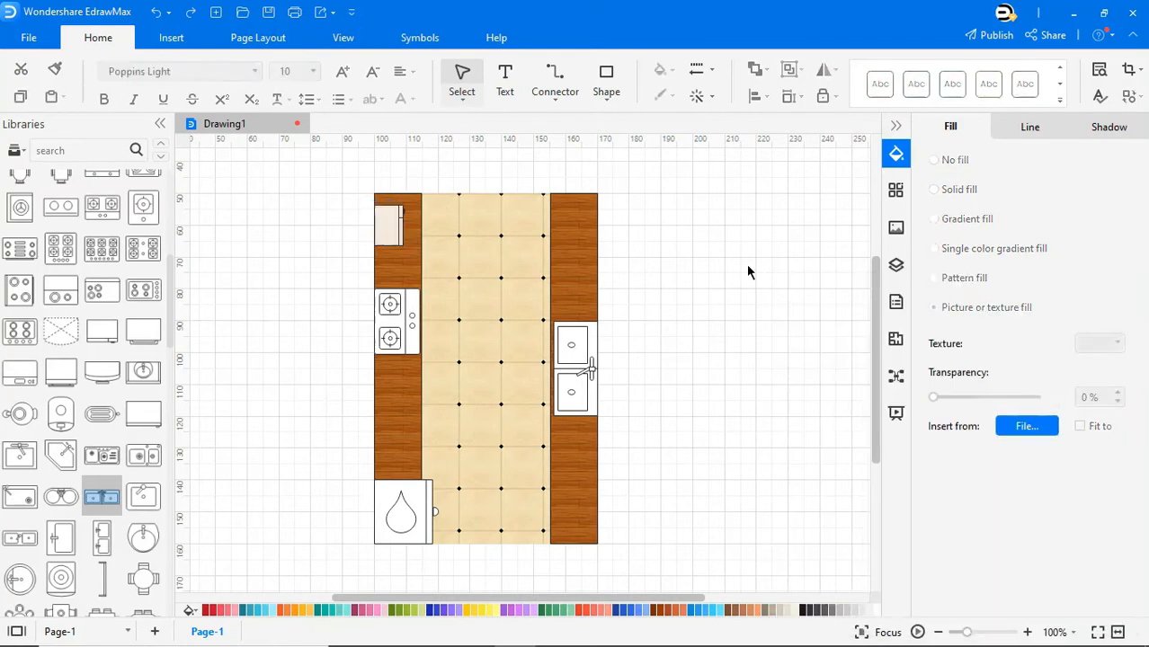
Fill the two-burner stove on the left counter with the light grey texture
{"action": "left_click", "coordinate": [410, 324]}
{"action": "left_click", "coordinate": [935, 308]}
{"action": "left_click", "coordinate": [1100, 344]}
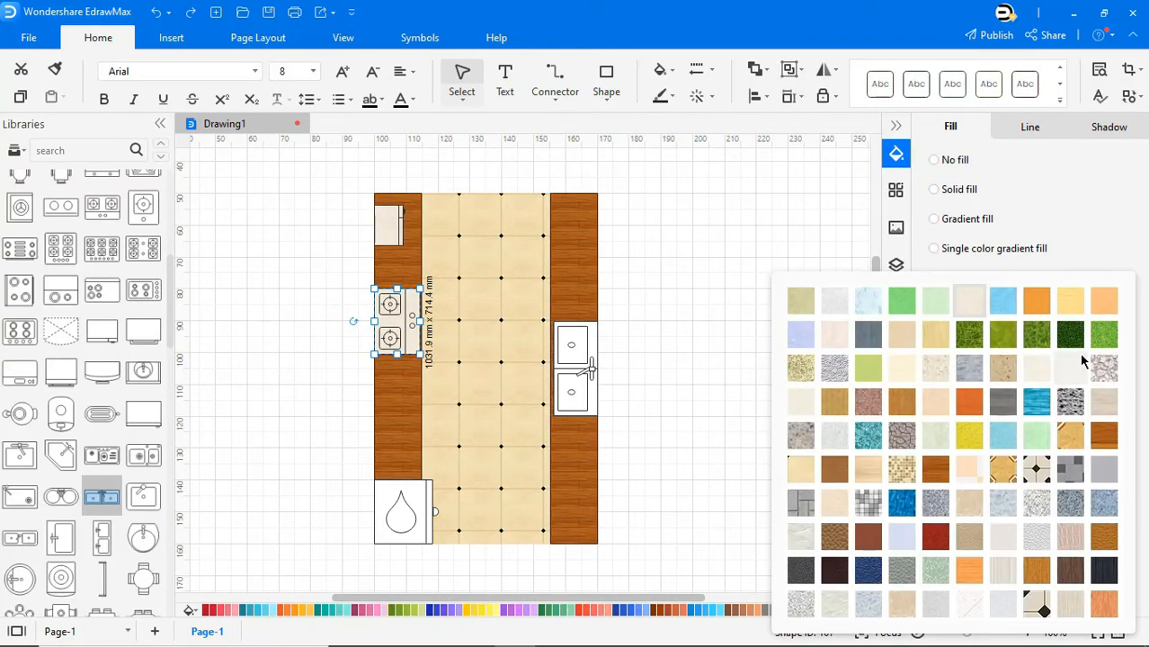
{"action": "left_click", "coordinate": [1021, 481]}
{"action": "left_click", "coordinate": [704, 493]}
Fill the water-drop appliance at the lower end of the left counter with the light peach texture
{"action": "left_click", "coordinate": [409, 506]}
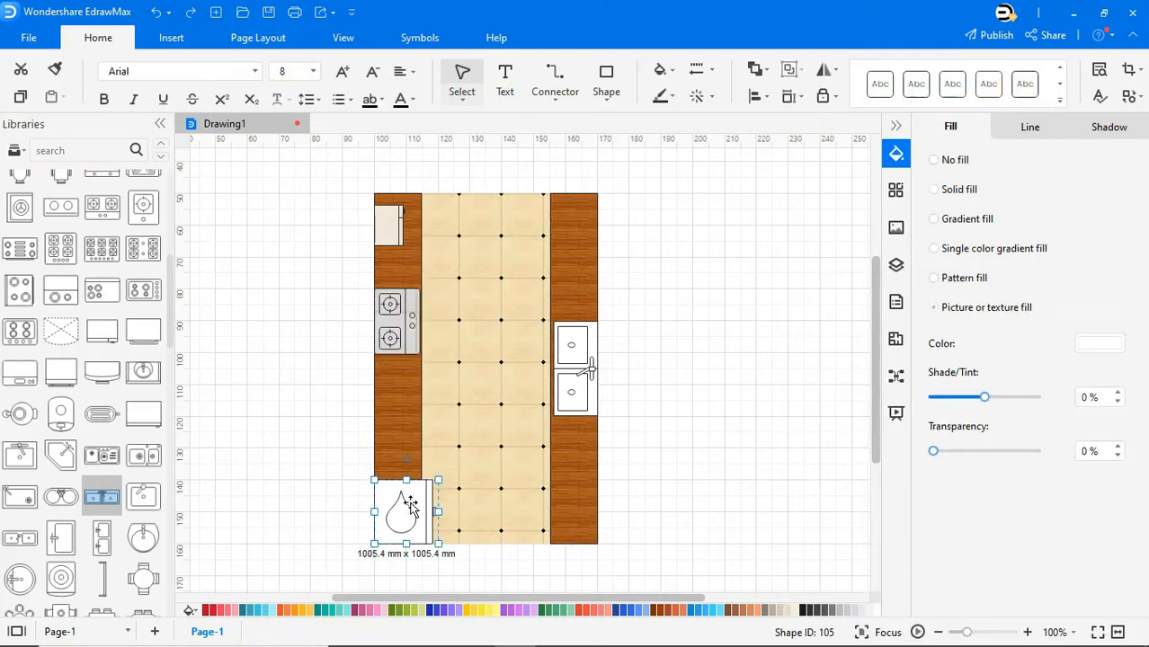
{"action": "left_click", "coordinate": [935, 309]}
{"action": "left_click", "coordinate": [1100, 344]}
{"action": "left_click", "coordinate": [935, 400]}
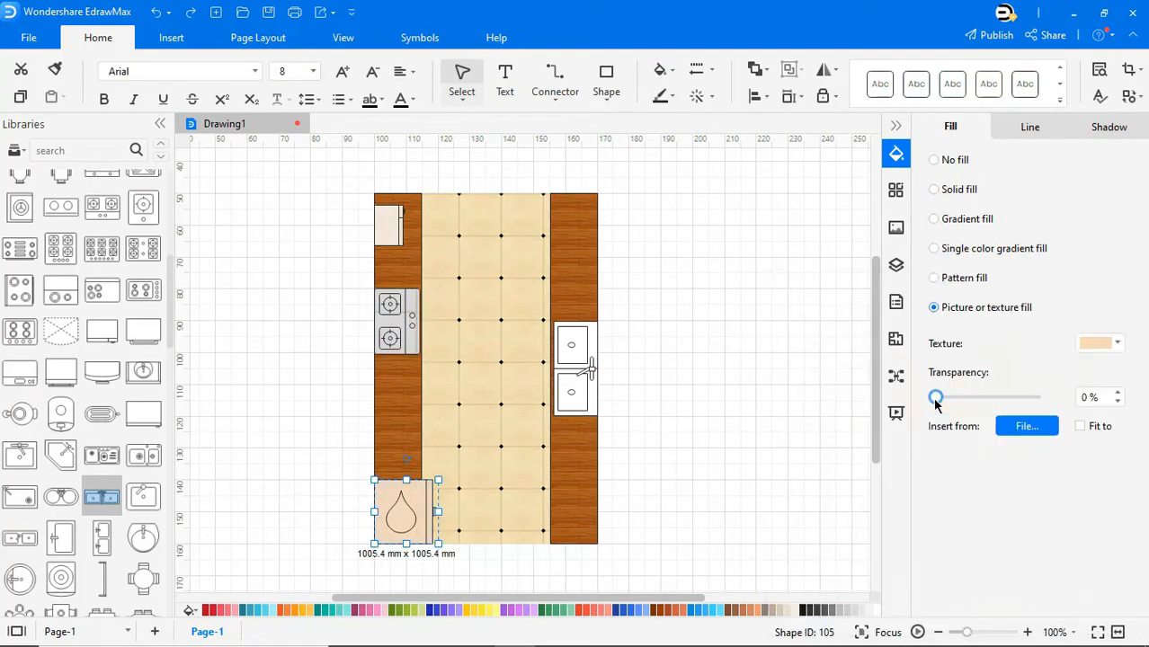
{"action": "left_click", "coordinate": [772, 404]}
Fill the double sink on the right counter with the grey marbled texture
{"action": "left_click", "coordinate": [572, 371]}
{"action": "left_click", "coordinate": [935, 308]}
{"action": "left_click", "coordinate": [1101, 344]}
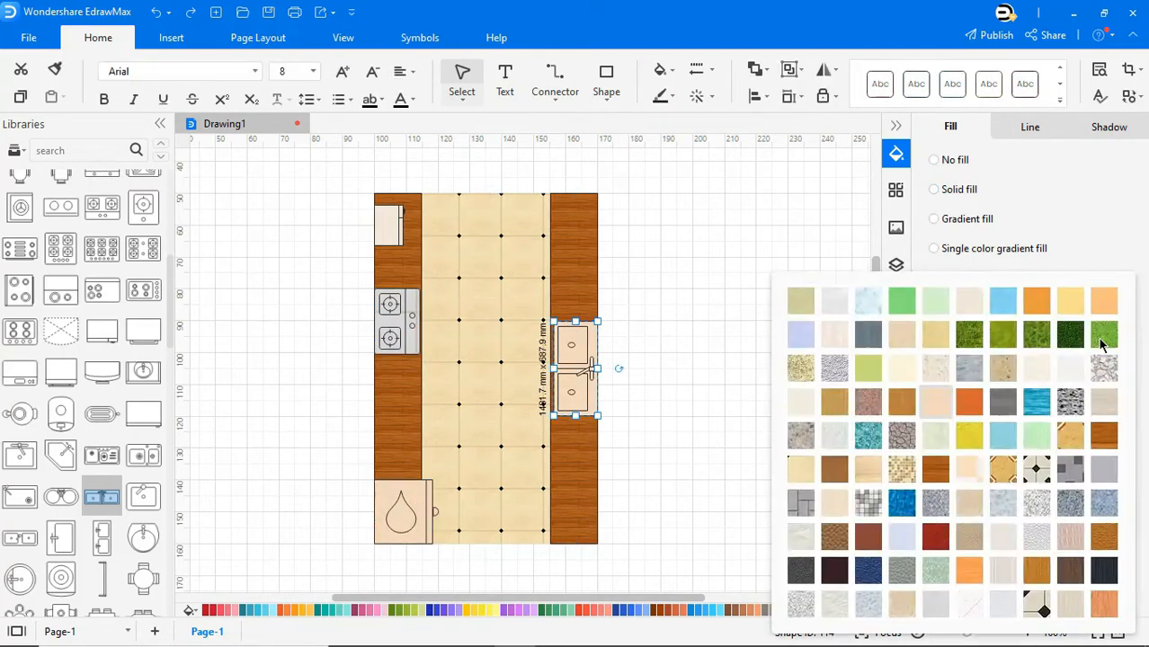
{"action": "left_click", "coordinate": [833, 367]}
{"action": "left_click", "coordinate": [812, 374]}
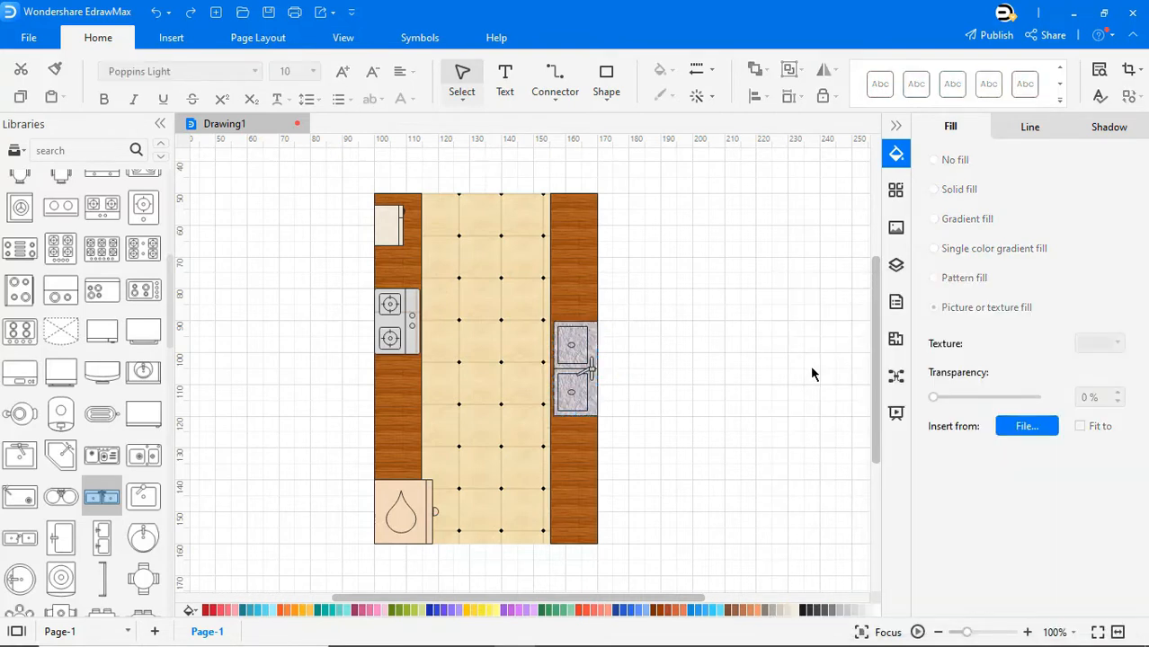
Fit the page to the galley kitchen drawing and remove the page background
{"action": "right_click", "coordinate": [810, 366]}
{"action": "left_click", "coordinate": [812, 321]}
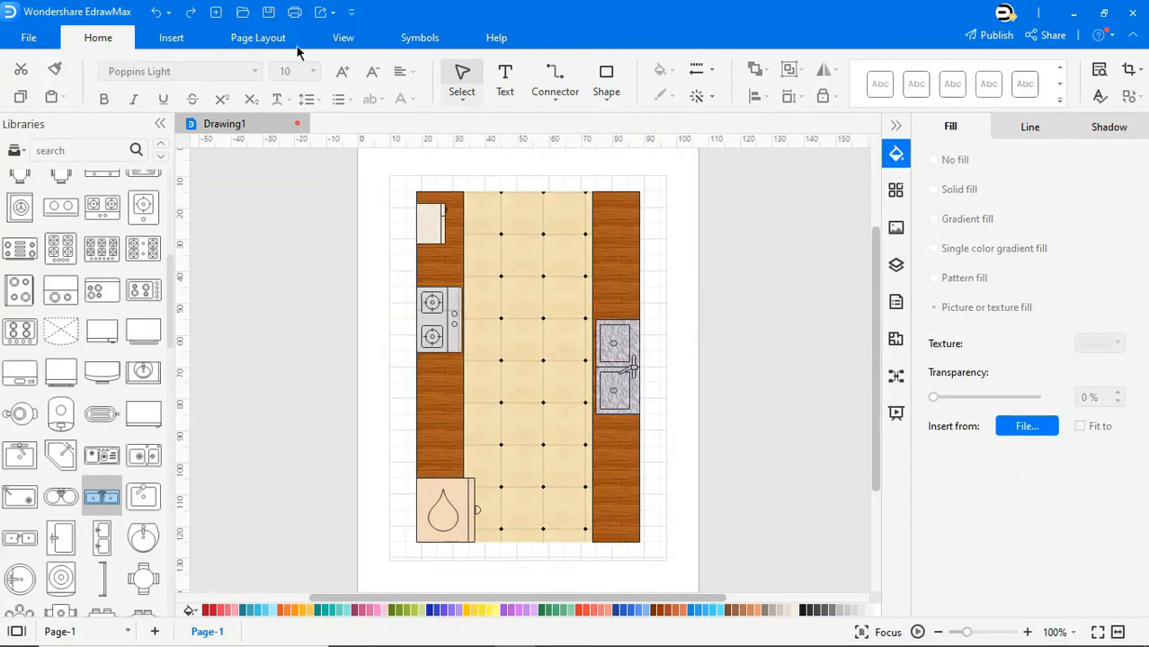
{"action": "left_click", "coordinate": [258, 38]}
{"action": "left_click", "coordinate": [612, 83]}
{"action": "left_click", "coordinate": [634, 332]}
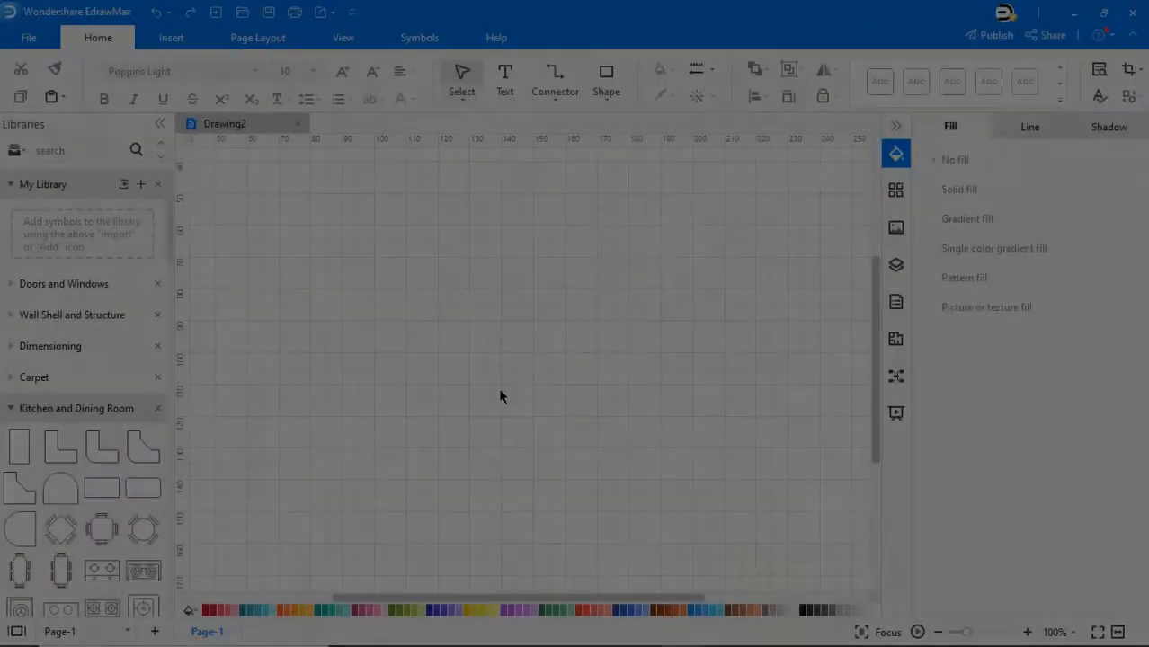
Draw a tall rectangle with the Rectangle Tool as the room of the new kitchen plan
{"action": "left_click", "coordinate": [613, 92]}
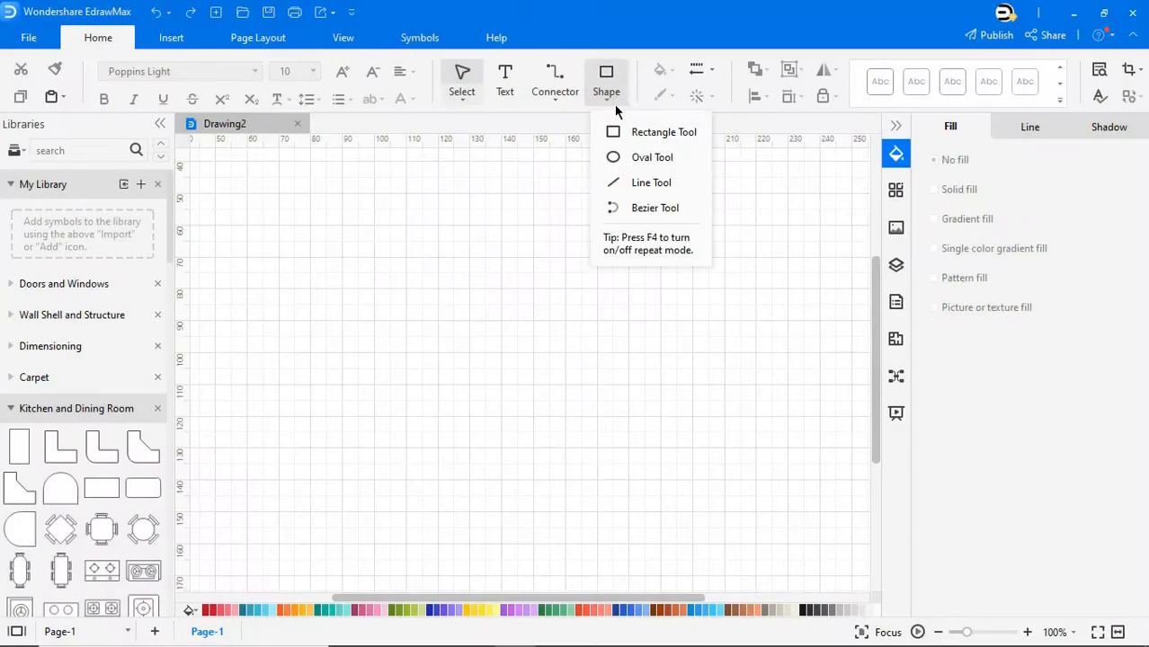
{"action": "left_click", "coordinate": [626, 135]}
{"action": "left_click_drag", "start_coordinate": [527, 335], "coordinate": [621, 544]}
{"action": "left_click", "coordinate": [706, 467]}
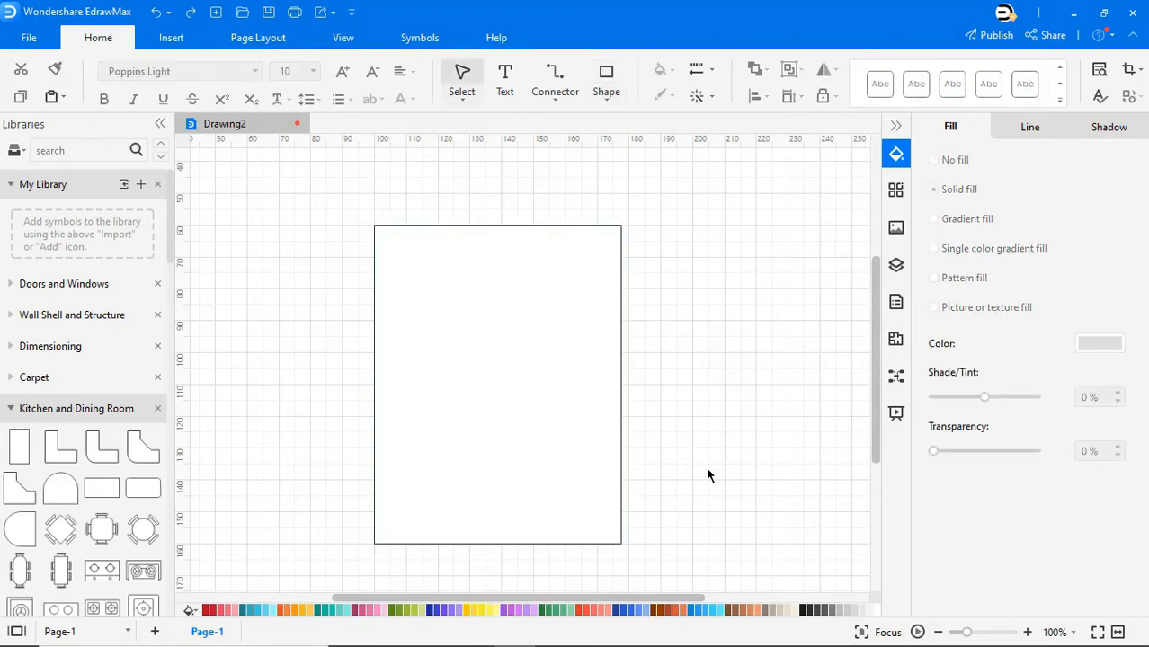
Place a square-cornered L-shaped counter, rotated into the room's upper-left corner, and stretch it to about 5000 x 2750 mm along the walls
{"action": "left_click_drag", "start_coordinate": [55, 449], "coordinate": [459, 393]}
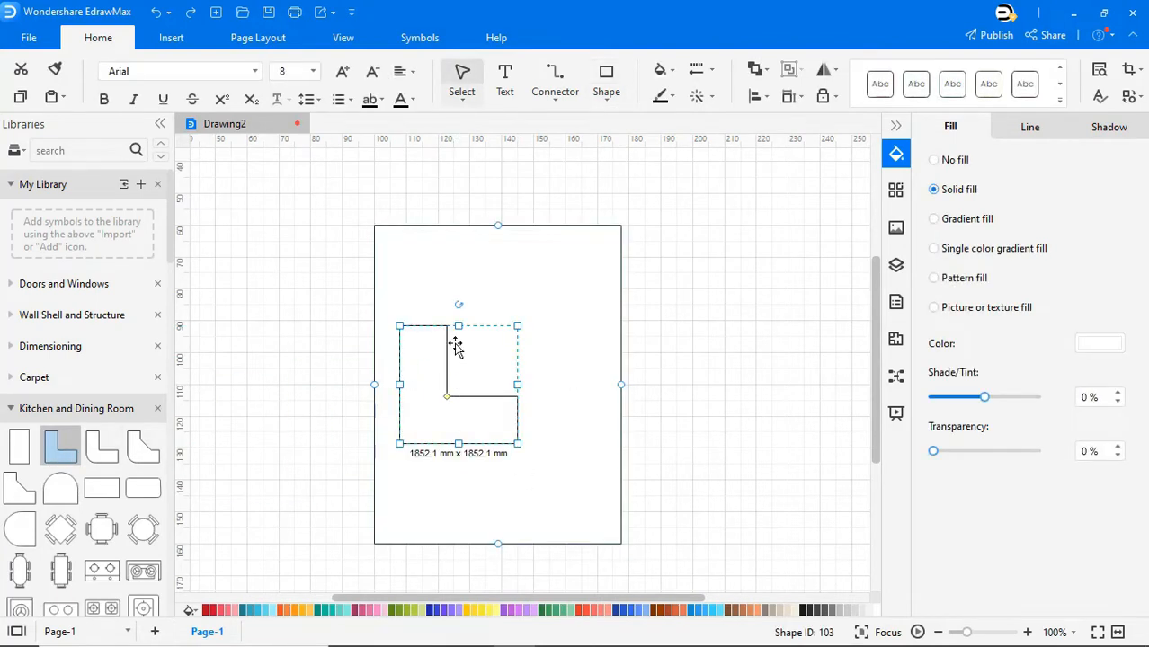
{"action": "mouse_move", "coordinate": [539, 385]}
{"action": "left_mouse_down"}
{"action": "mouse_move", "coordinate": [524, 359]}
{"action": "mouse_move", "coordinate": [539, 384]}
{"action": "left_mouse_up"}
{"action": "left_click_drag", "start_coordinate": [446, 353], "coordinate": [420, 257]}
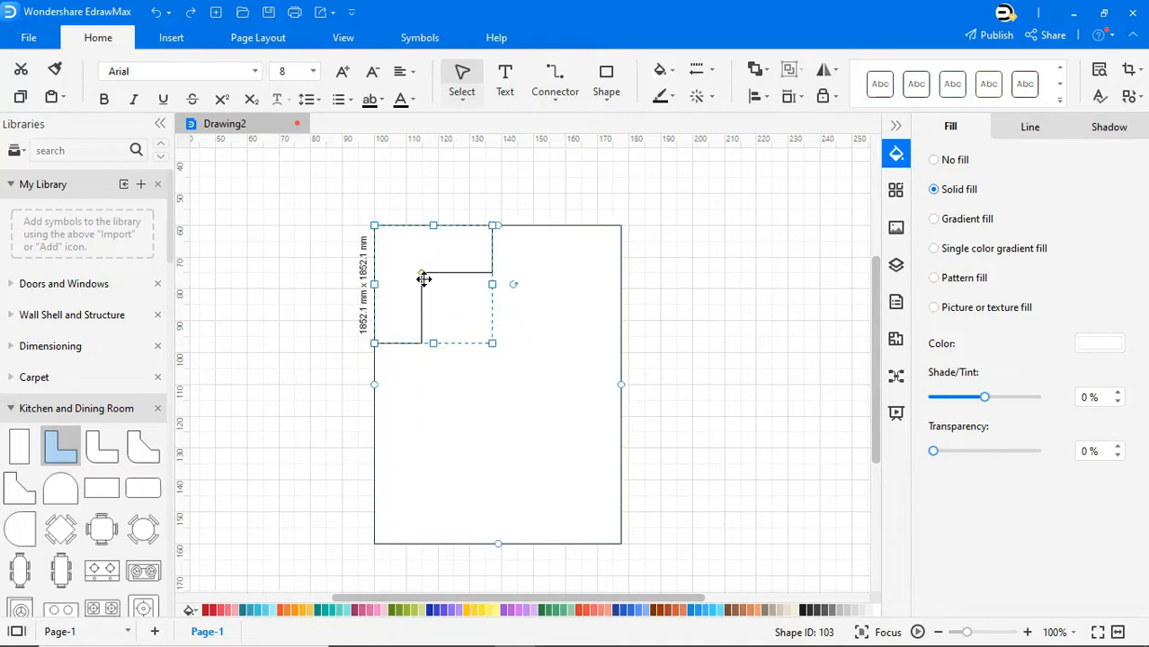
{"action": "left_click_drag", "start_coordinate": [434, 342], "coordinate": [441, 540]}
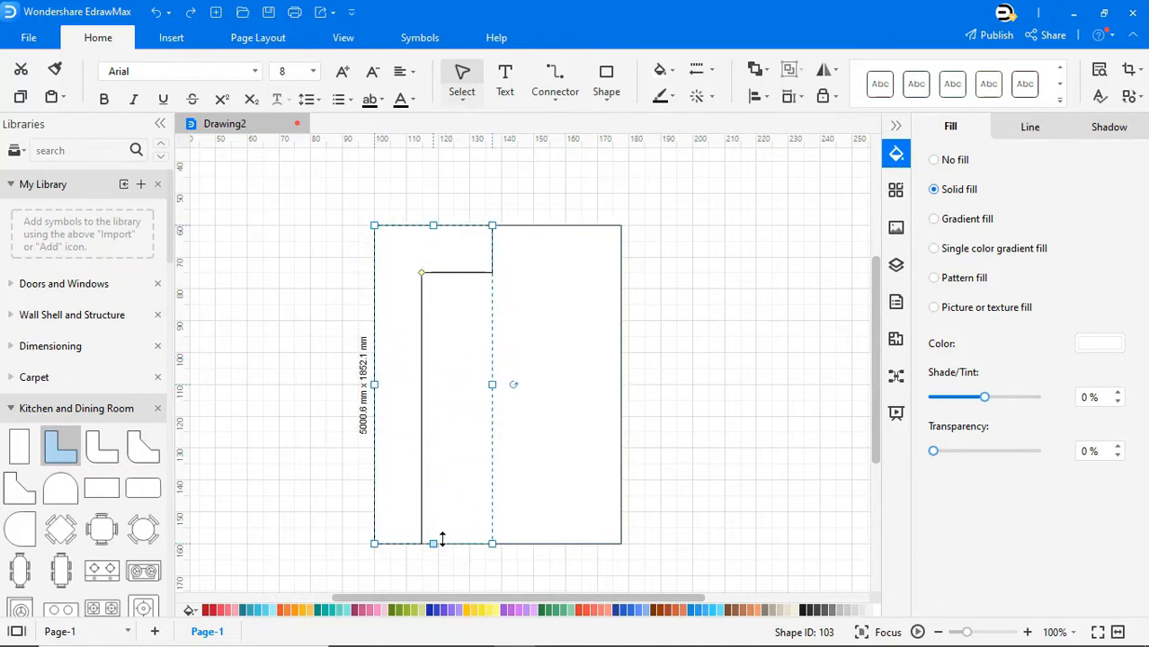
{"action": "left_click_drag", "start_coordinate": [494, 384], "coordinate": [553, 392]}
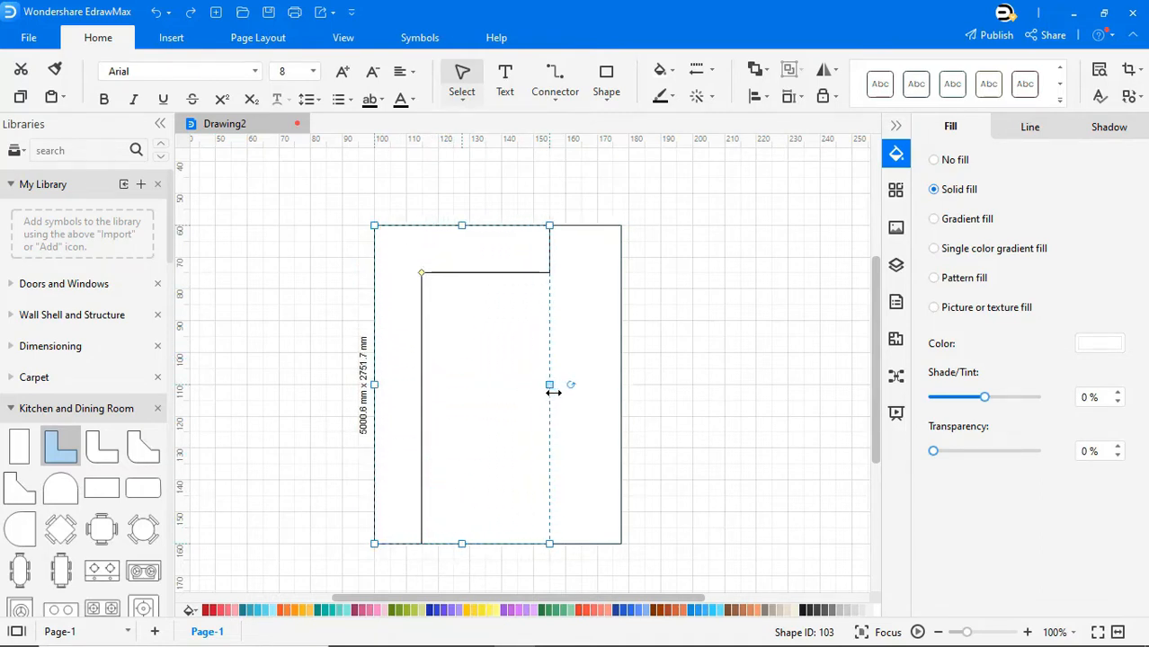
{"action": "left_click", "coordinate": [694, 385]}
Place the water-drop appliance at about 873 x 873 mm in the room's upper-right corner, turned sideways, and extend the L-shaped counter to meet it
{"action": "scroll", "coordinate": [143, 513], "scroll_direction": "down", "scroll_amount": 8}
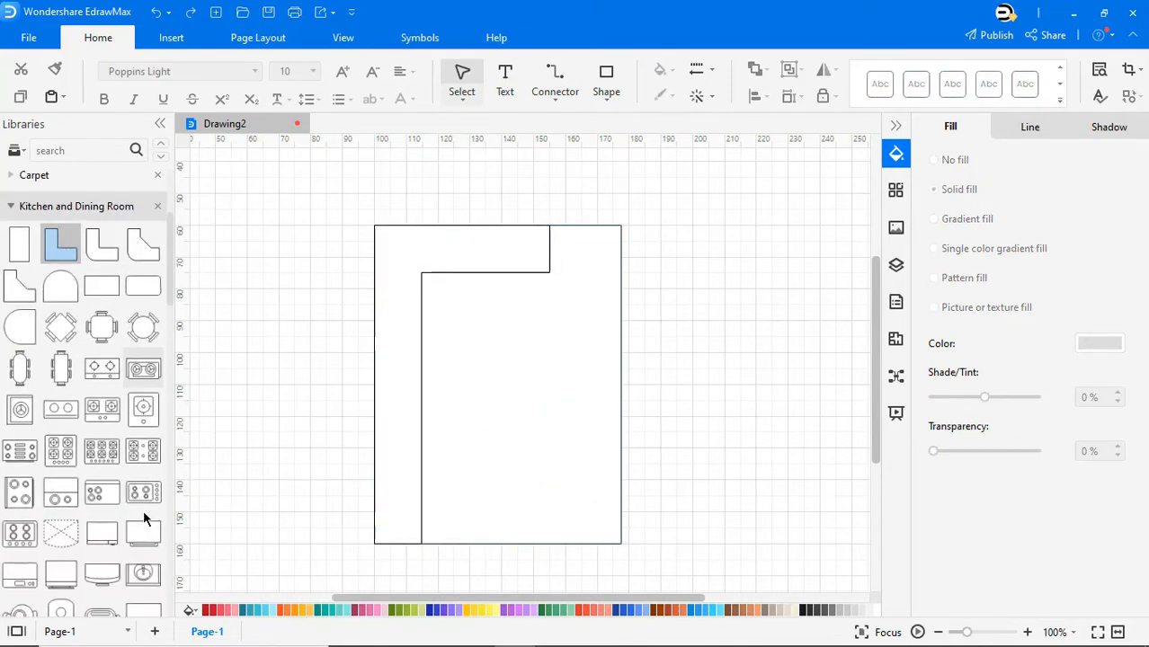
{"action": "scroll", "coordinate": [143, 510], "scroll_direction": "down", "scroll_amount": 5}
{"action": "left_click_drag", "start_coordinate": [143, 464], "coordinate": [584, 250]}
{"action": "left_click_drag", "start_coordinate": [593, 209], "coordinate": [640, 260]}
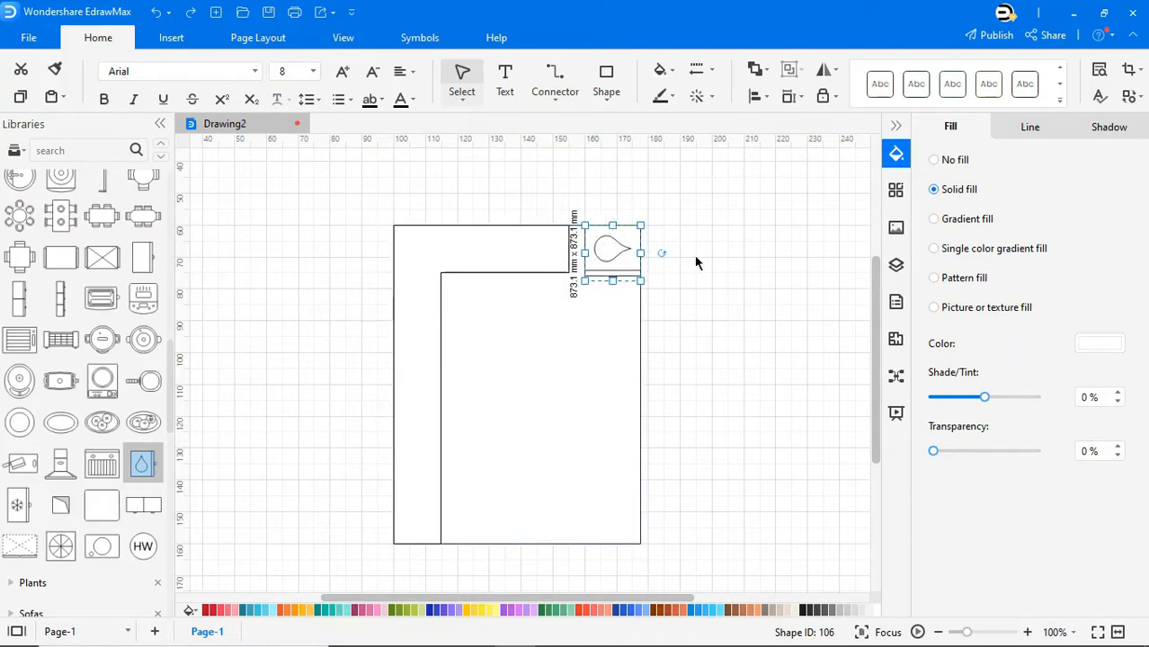
{"action": "left_click", "coordinate": [573, 257]}
{"action": "left_click", "coordinate": [692, 343]}
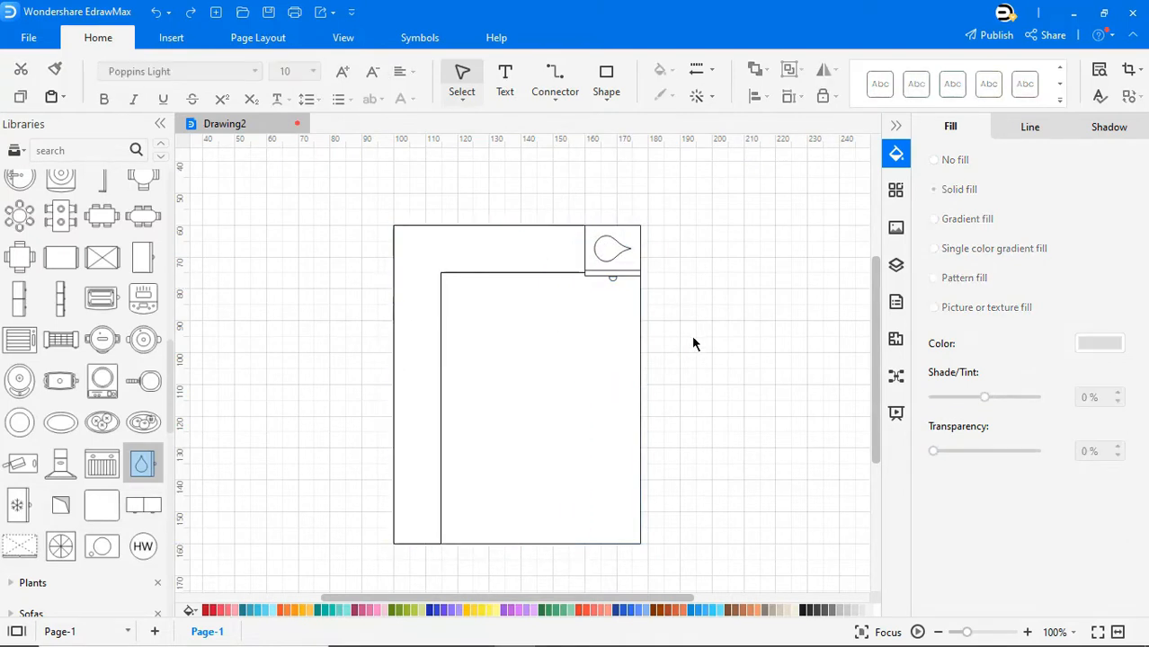
Place a microwave against the wall on the upper arm of the counter, beside the water-drop appliance
{"action": "scroll", "coordinate": [99, 284], "scroll_direction": "up", "scroll_amount": 5}
{"action": "left_click_drag", "start_coordinate": [93, 238], "coordinate": [536, 252]}
{"action": "left_click", "coordinate": [543, 319]}
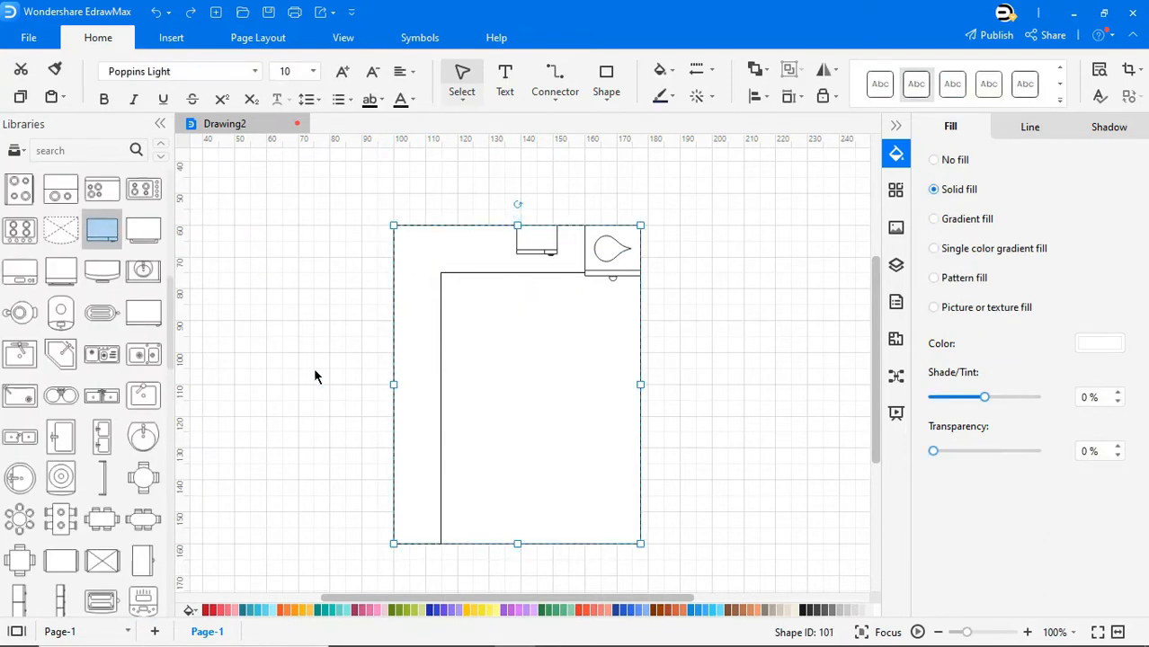
Place a double sink on the left arm of the counter, rotated so its faucet is against the wall
{"action": "left_click_drag", "start_coordinate": [108, 397], "coordinate": [506, 379]}
{"action": "left_click_drag", "start_coordinate": [511, 341], "coordinate": [491, 384]}
{"action": "left_click_drag", "start_coordinate": [507, 385], "coordinate": [409, 351]}
{"action": "left_click_drag", "start_coordinate": [431, 352], "coordinate": [435, 352]}
{"action": "left_click", "coordinate": [497, 373]}
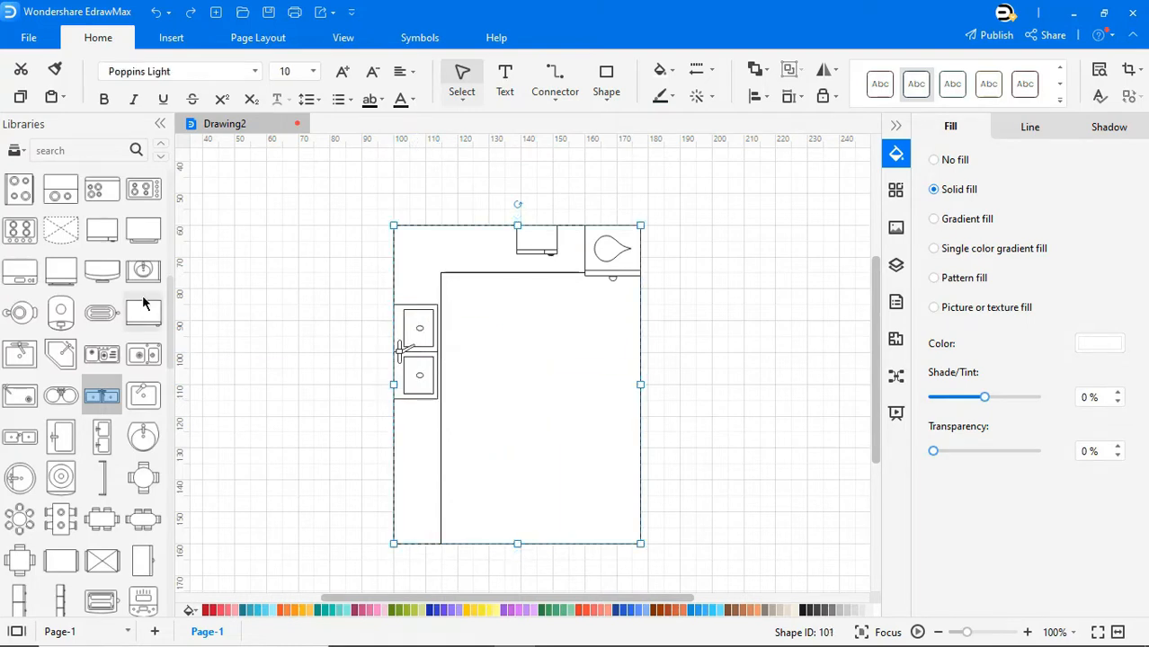
Place a two-burner stove below the sink on the left counter arm, rotated so its knobs face the room
{"action": "scroll", "coordinate": [135, 306], "scroll_direction": "up", "scroll_amount": 2}
{"action": "left_click_drag", "start_coordinate": [101, 207], "coordinate": [474, 425]}
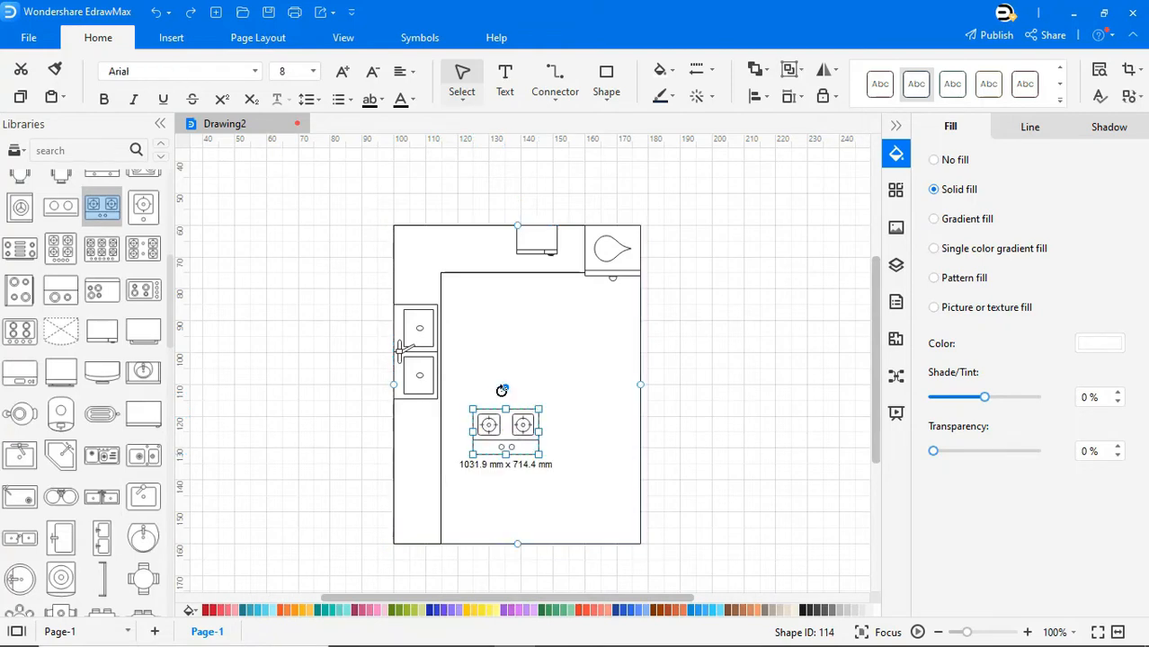
{"action": "left_click_drag", "start_coordinate": [497, 385], "coordinate": [415, 469]}
{"action": "left_click", "coordinate": [518, 462]}
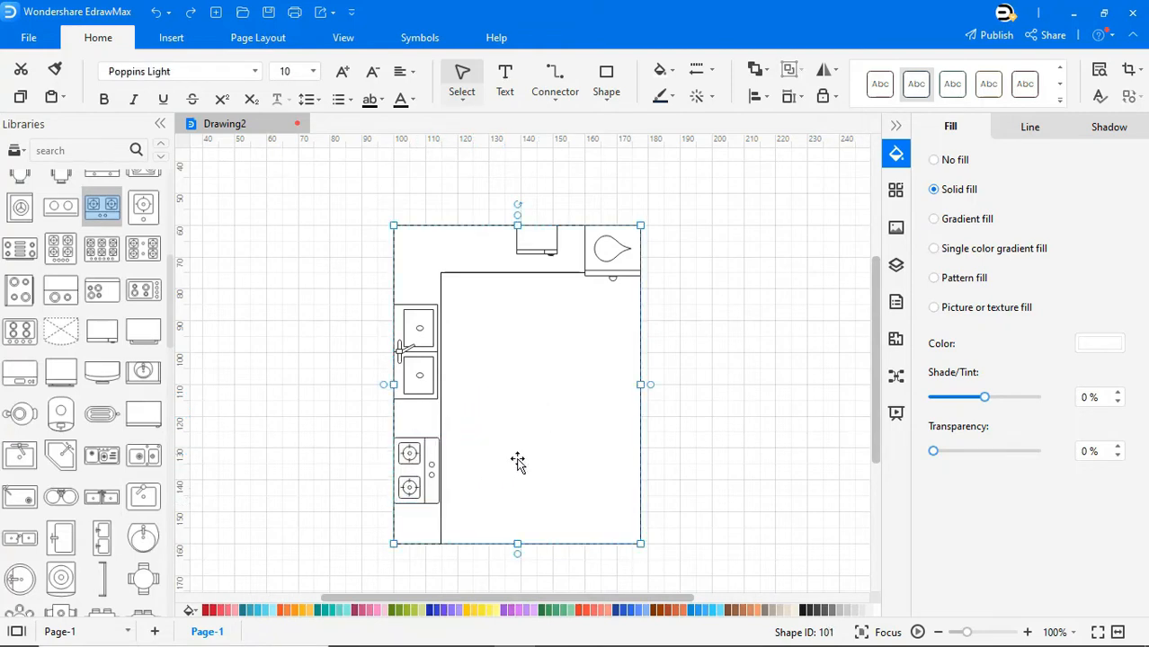
Set the room rectangle to No line and fill it with the beige tile texture with black dots
{"action": "left_click", "coordinate": [713, 406]}
{"action": "left_click", "coordinate": [536, 387]}
{"action": "left_click", "coordinate": [1030, 127]}
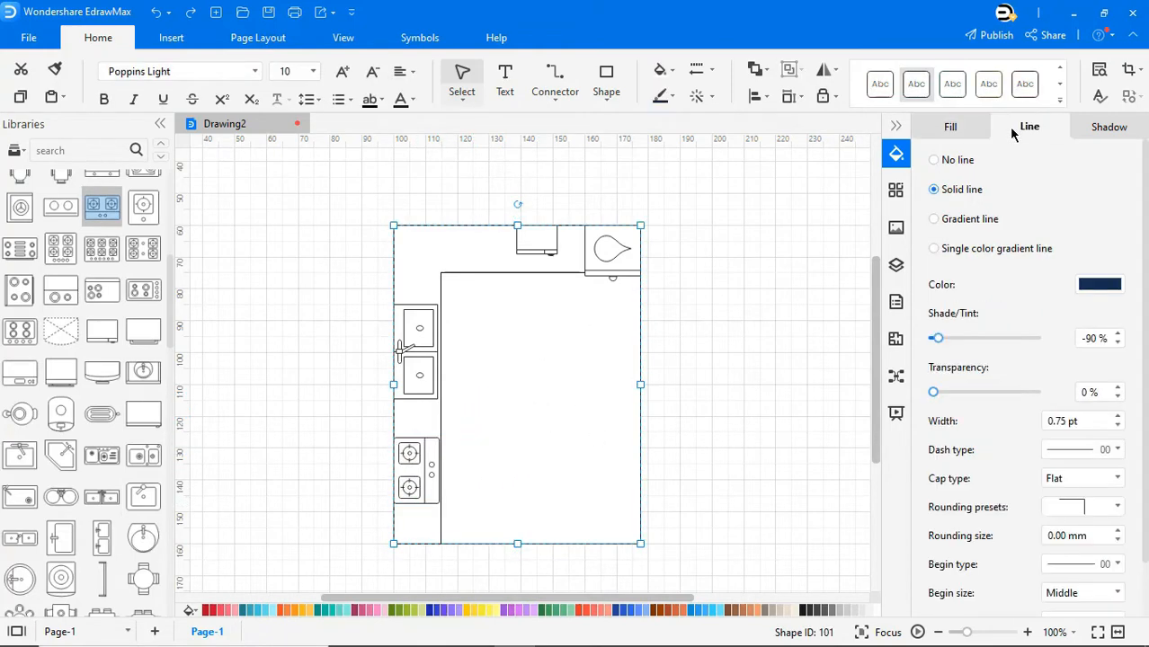
{"action": "left_click", "coordinate": [953, 161]}
{"action": "left_click", "coordinate": [950, 126]}
{"action": "left_click", "coordinate": [936, 306]}
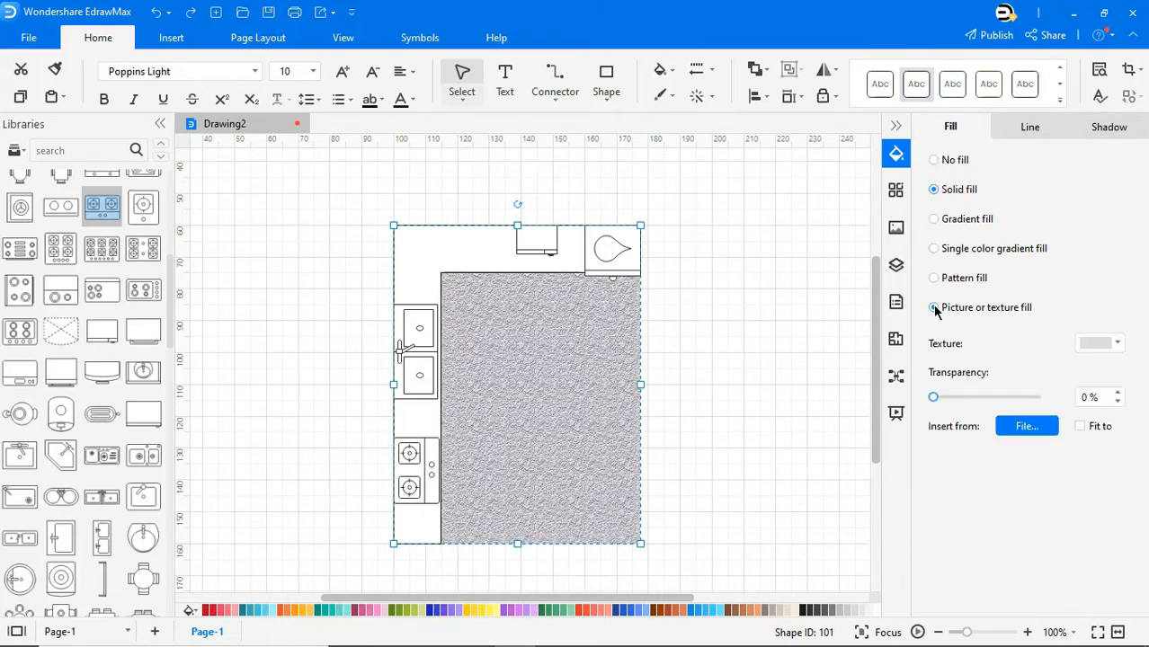
{"action": "left_click", "coordinate": [1099, 340]}
{"action": "left_click", "coordinate": [793, 462]}
{"action": "left_click", "coordinate": [720, 416]}
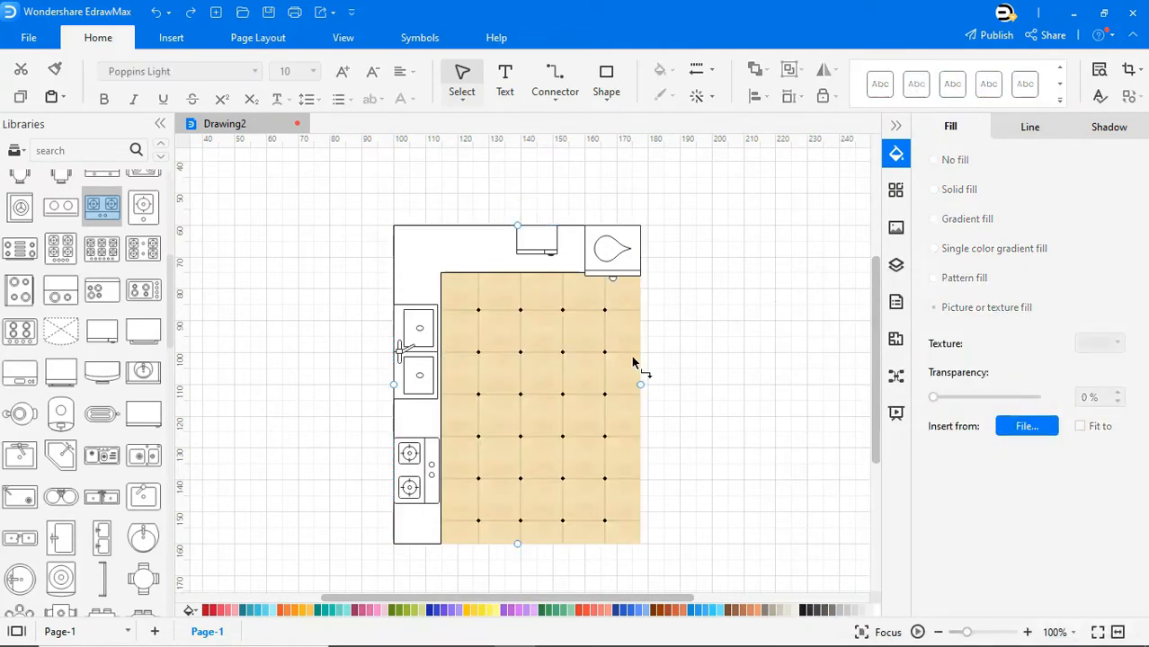
Fill the L-shaped counter with the medium brown wood texture
{"action": "left_click", "coordinate": [460, 260]}
{"action": "left_click", "coordinate": [933, 308]}
{"action": "left_click", "coordinate": [1096, 343]}
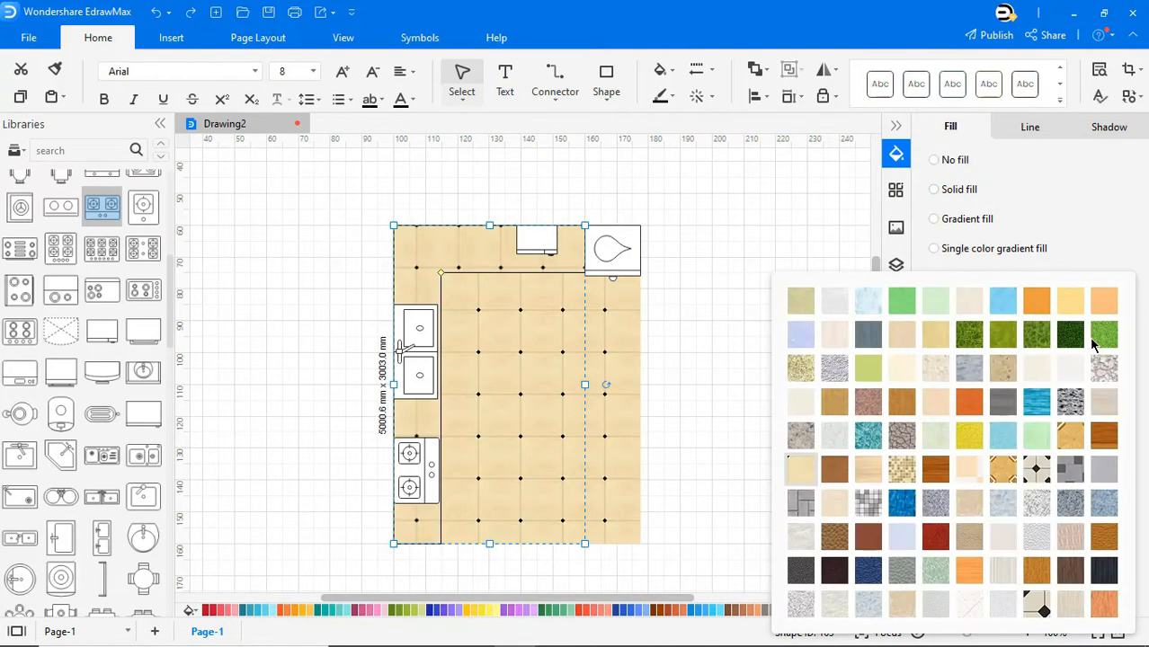
{"action": "left_click", "coordinate": [834, 469]}
{"action": "left_click", "coordinate": [763, 396]}
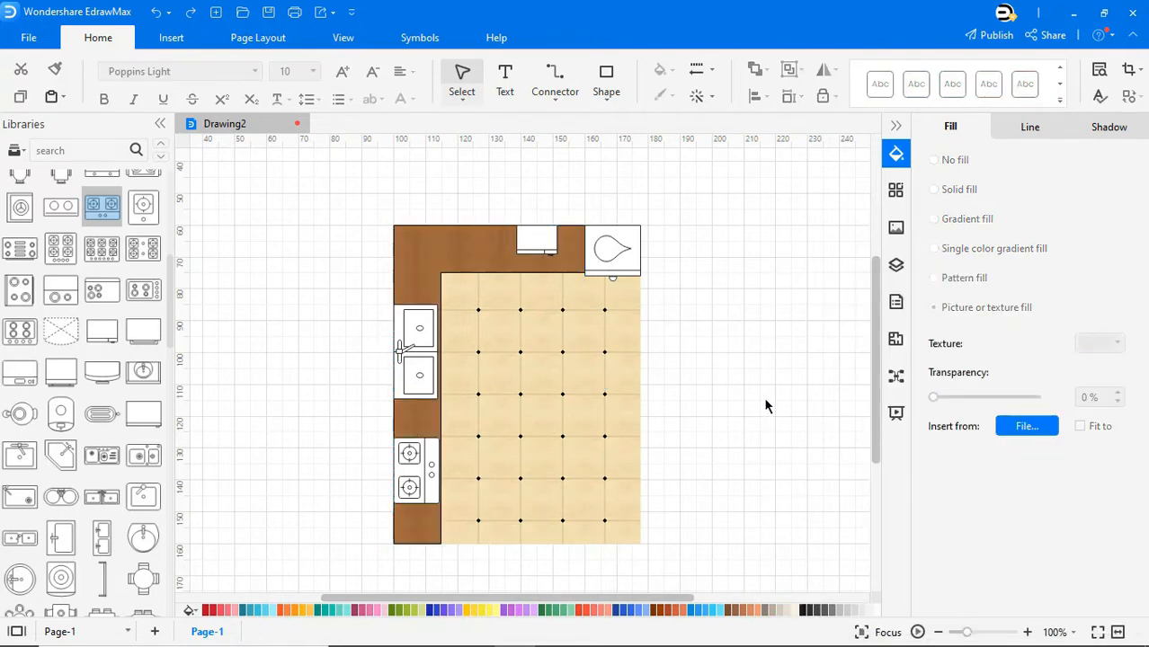
Fill the water-drop appliance in the upper-right corner with the pale cream texture
{"action": "left_click", "coordinate": [627, 270]}
{"action": "left_click", "coordinate": [933, 308]}
{"action": "left_click", "coordinate": [1095, 343]}
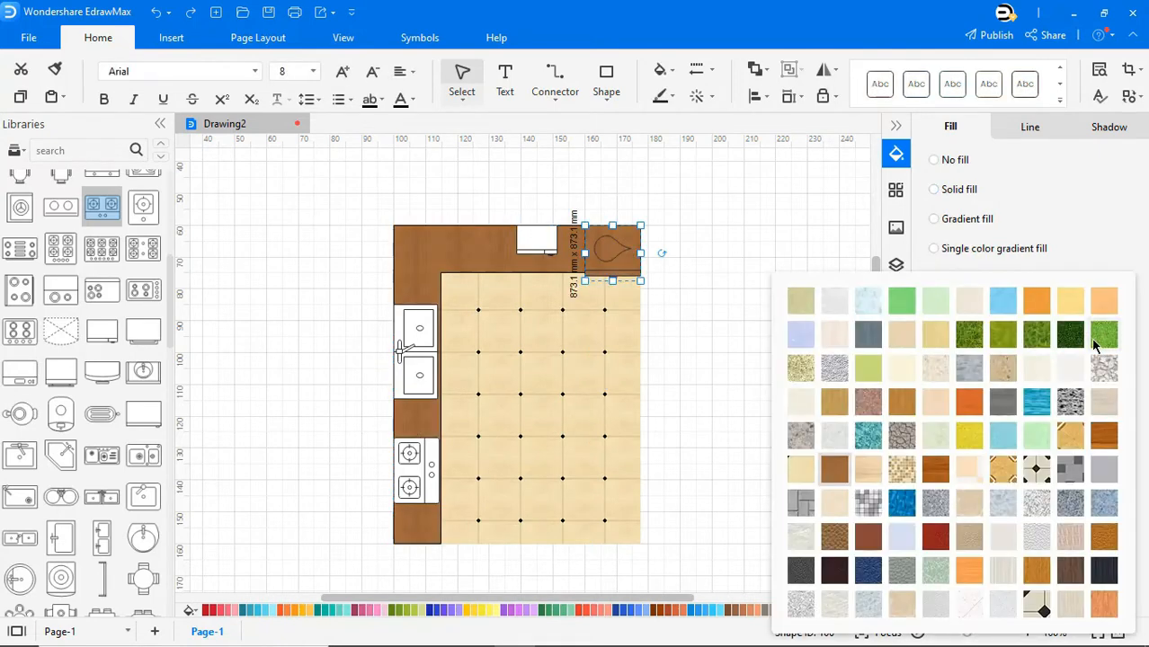
{"action": "left_click", "coordinate": [877, 369]}
Fill the microwave on the upper counter arm with the beige stone texture
{"action": "left_click", "coordinate": [537, 240]}
{"action": "left_click", "coordinate": [944, 309]}
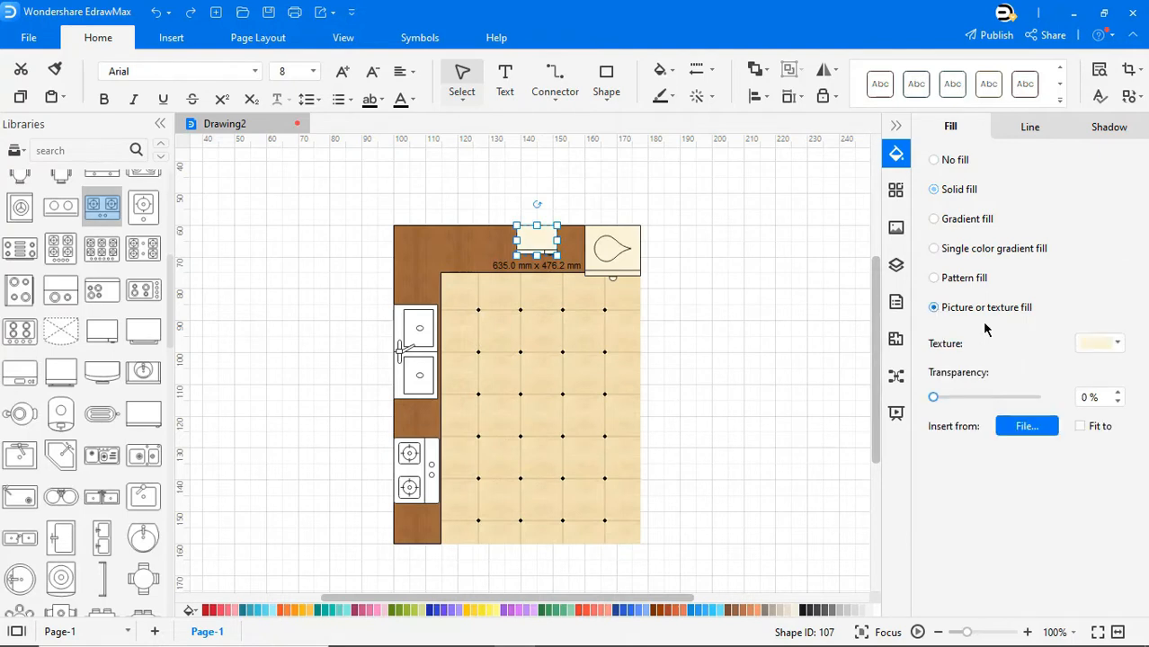
{"action": "left_click", "coordinate": [1090, 342]}
{"action": "left_click", "coordinate": [969, 503]}
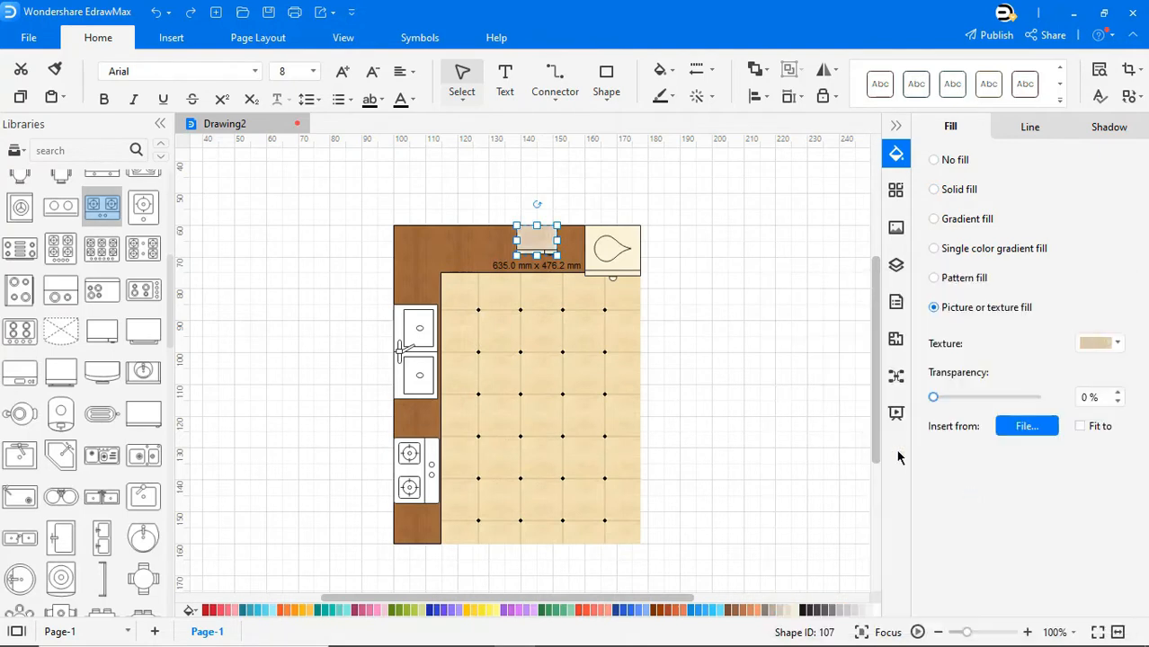
Fill the double sink on the left counter arm with the pale greyish-beige streaked texture
{"action": "left_click", "coordinate": [421, 349]}
{"action": "left_click", "coordinate": [933, 307]}
{"action": "left_click", "coordinate": [1095, 342]}
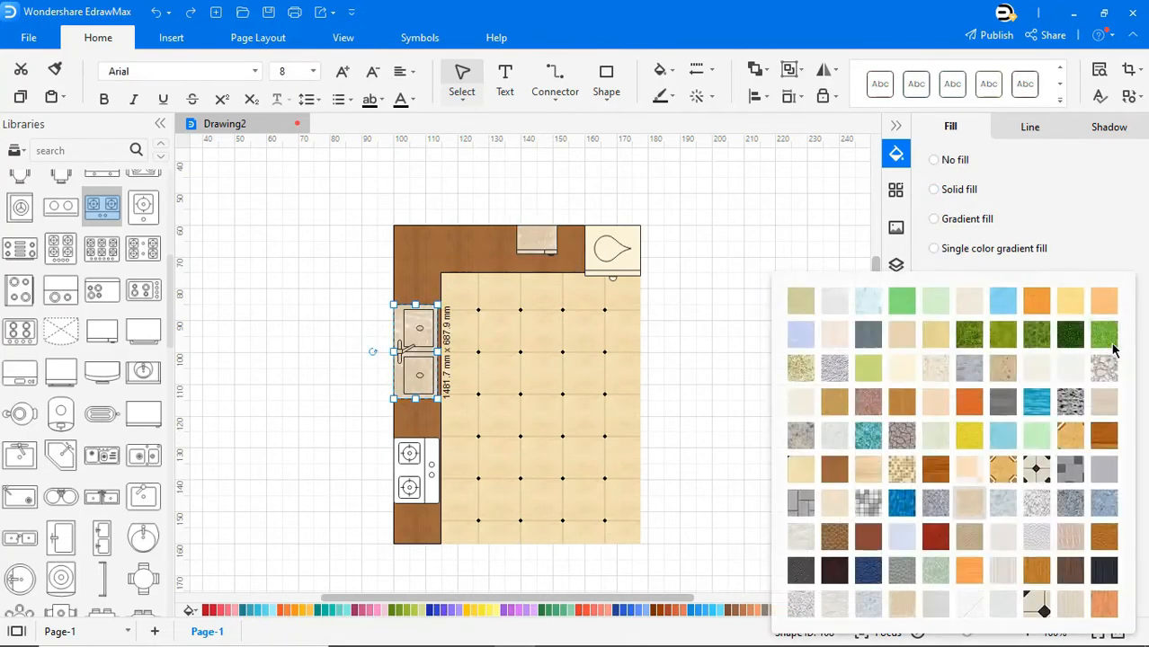
{"action": "left_click", "coordinate": [1109, 346]}
{"action": "left_click", "coordinate": [720, 406]}
Fill the two-burner stove below the sink with the light grey texture
{"action": "left_click", "coordinate": [415, 468]}
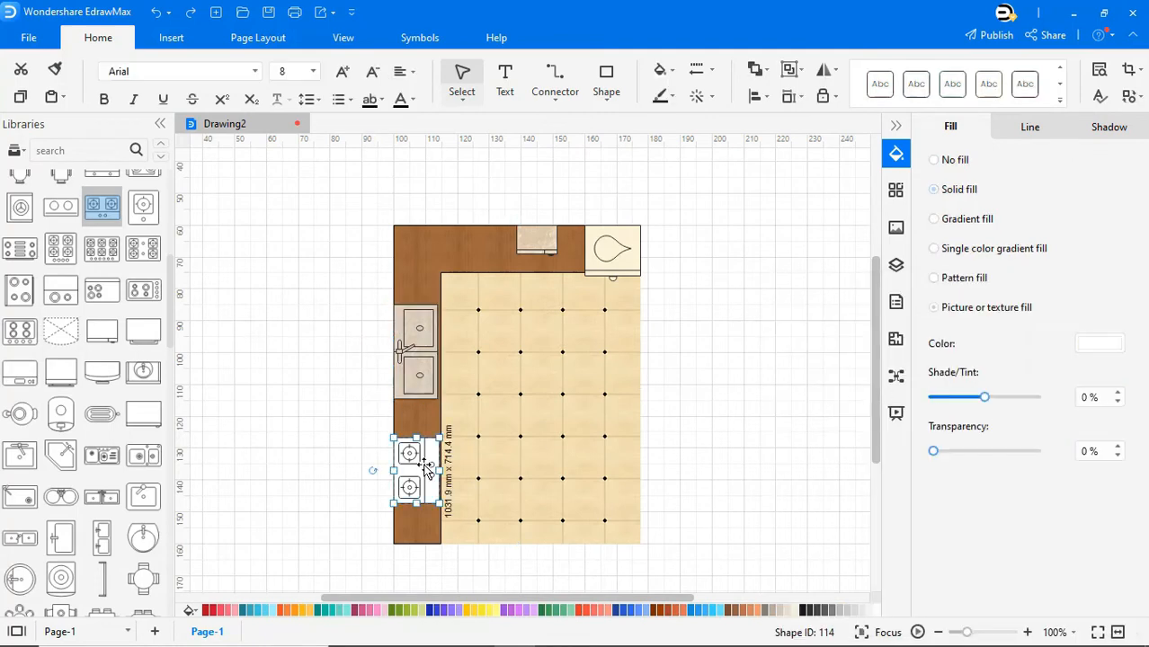
{"action": "left_click", "coordinate": [933, 308]}
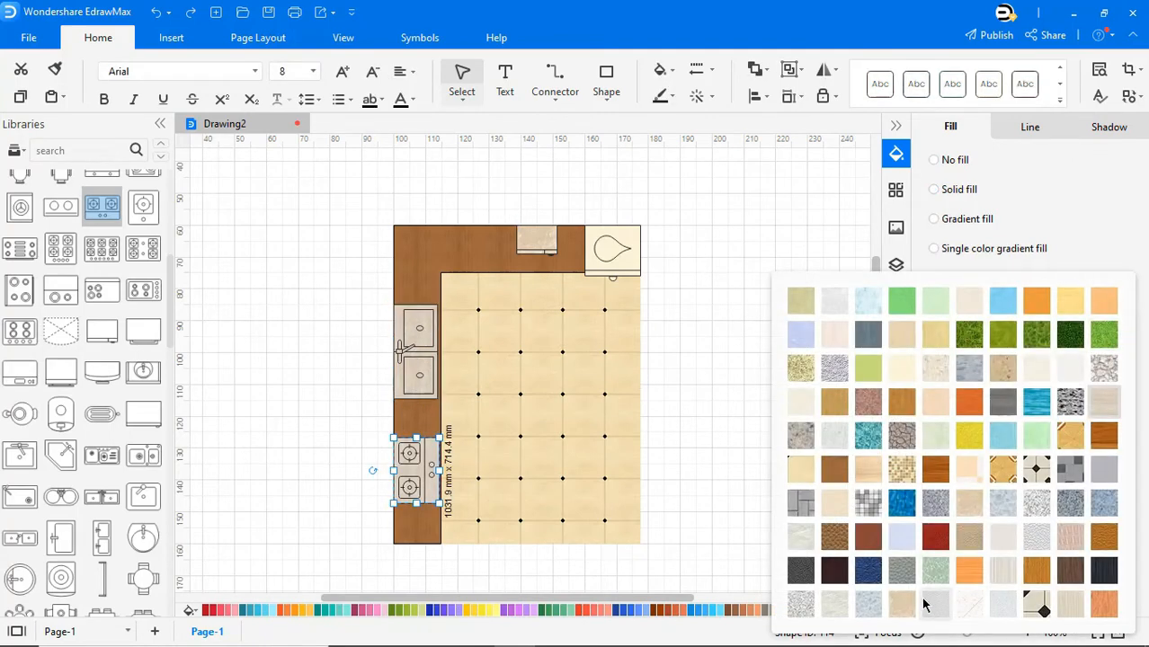
{"action": "left_click", "coordinate": [824, 495]}
Fit the page to the L-shaped kitchen drawing and remove the page background
{"action": "right_click", "coordinate": [760, 374]}
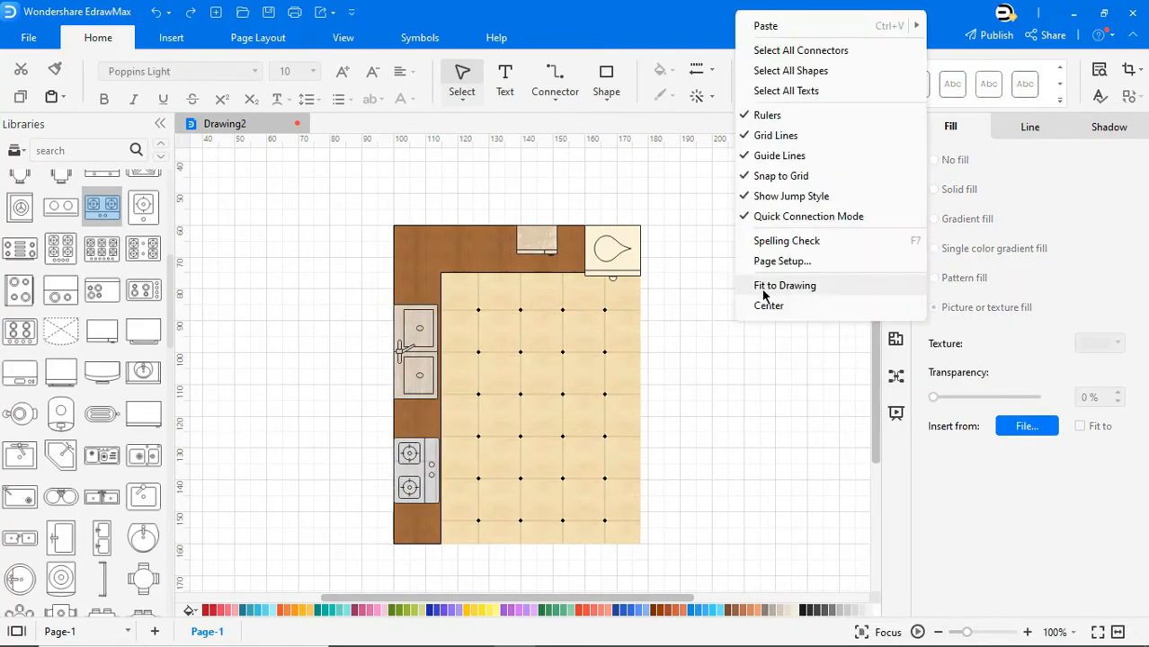
{"action": "left_click", "coordinate": [767, 286]}
{"action": "left_click", "coordinate": [275, 41]}
{"action": "left_click", "coordinate": [592, 90]}
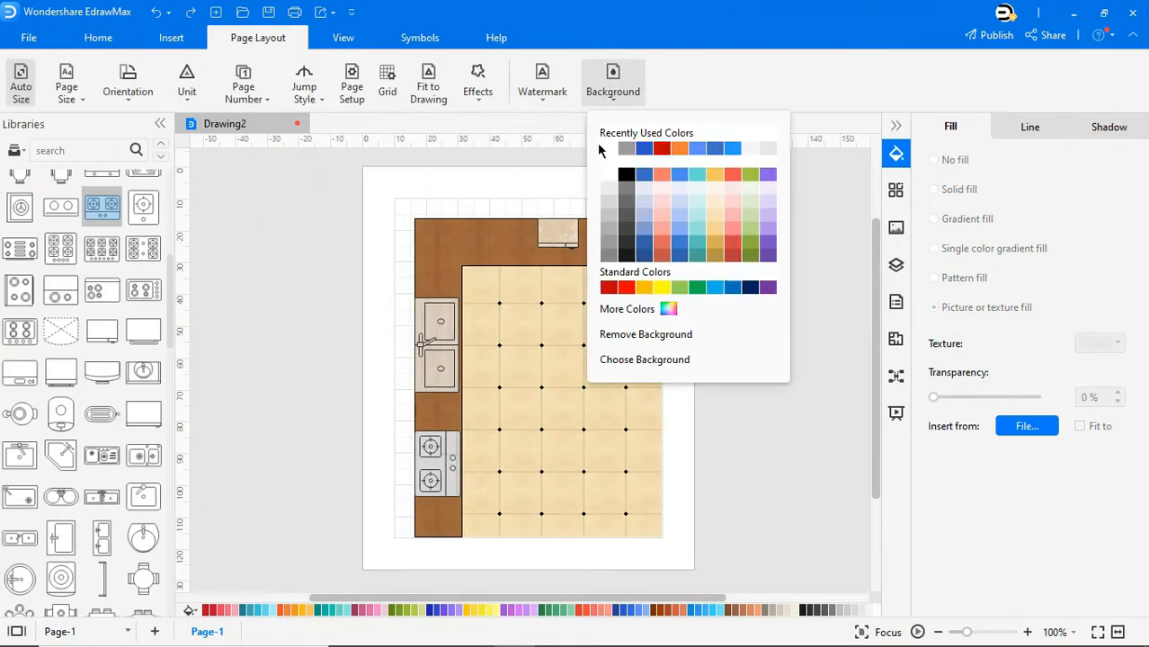
{"action": "left_click", "coordinate": [729, 332]}
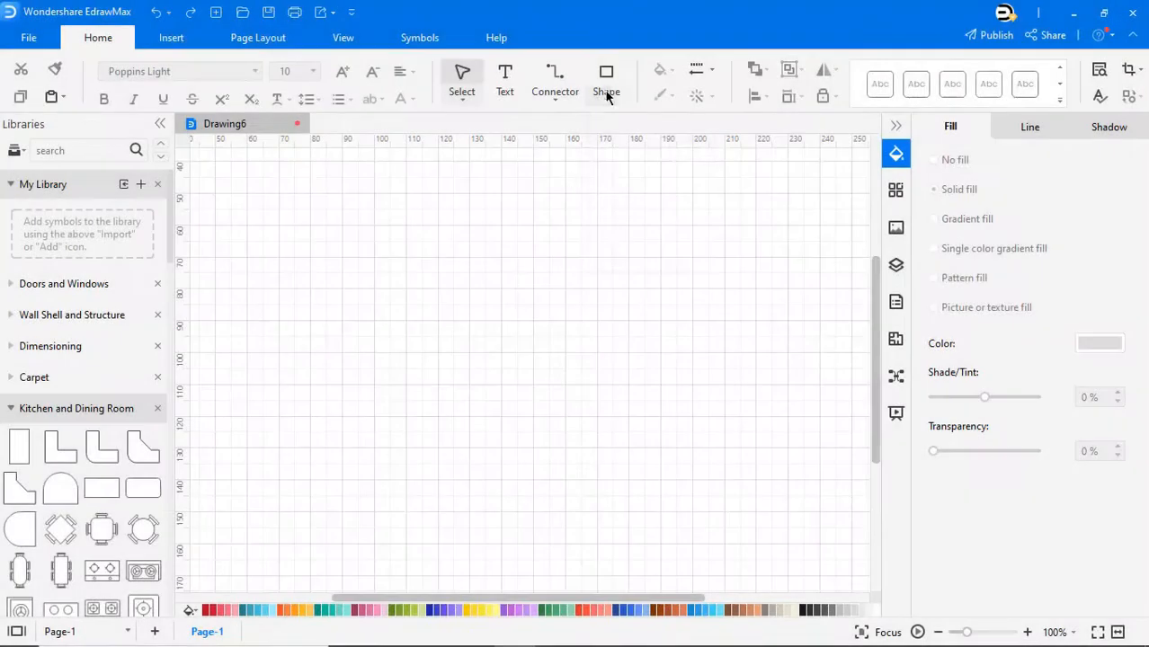
Draw a tall rectangular room outline spanning about 67 by 90 mm on the page rulers
{"action": "left_click", "coordinate": [606, 83]}
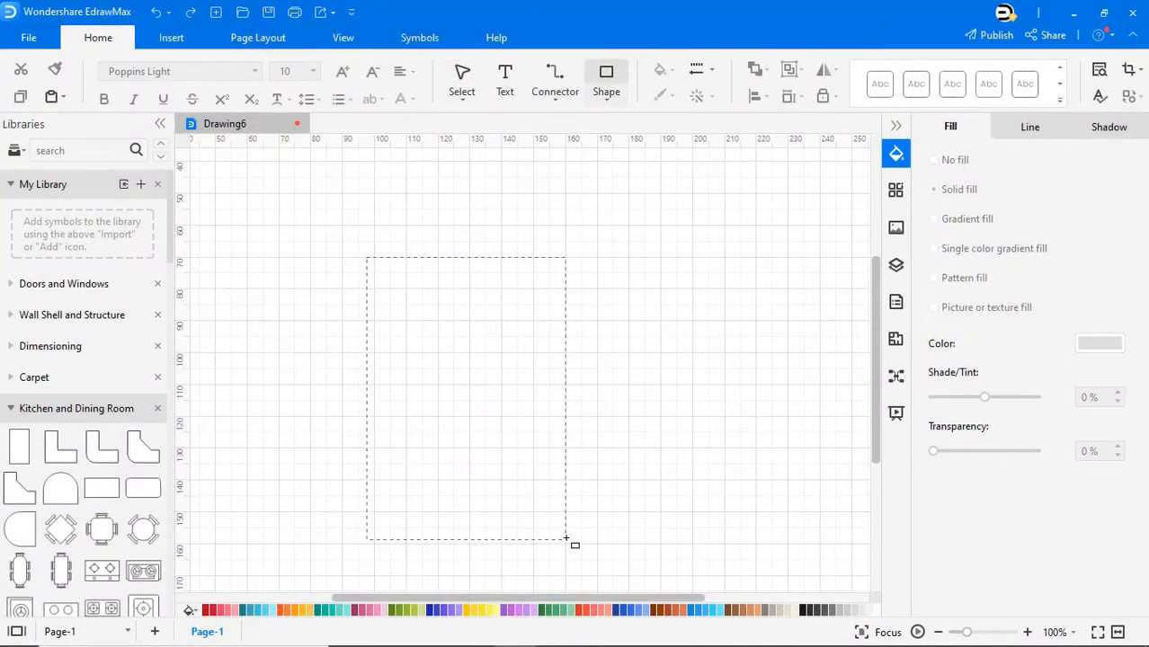
{"action": "left_click_drag", "start_coordinate": [576, 539], "coordinate": [582, 543]}
{"action": "left_click", "coordinate": [628, 490]}
Place an L-shaped counter in the room's upper-left corner and stretch it along the left wall and across the full upper wall, about 3373 mm wide
{"action": "mouse_move", "coordinate": [60, 447]}
{"action": "left_mouse_down"}
{"action": "mouse_move", "coordinate": [236, 436]}
{"action": "mouse_move", "coordinate": [443, 397]}
{"action": "left_mouse_up"}
{"action": "left_click_drag", "start_coordinate": [442, 308], "coordinate": [500, 385]}
{"action": "left_click_drag", "start_coordinate": [450, 356], "coordinate": [432, 288]}
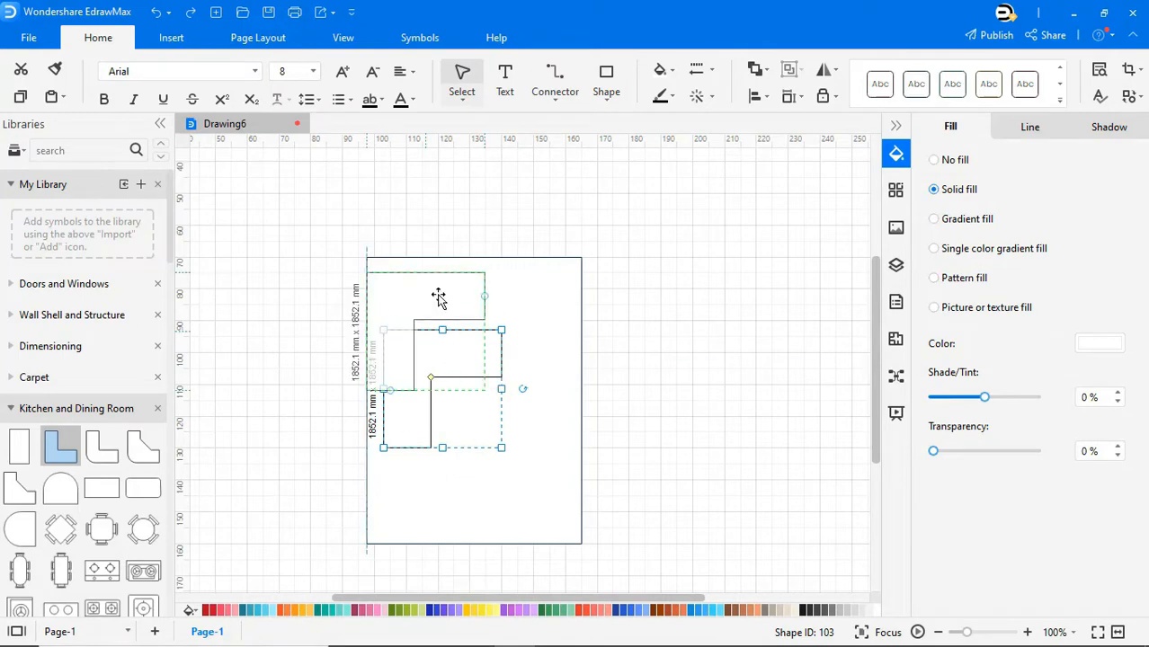
{"action": "left_click_drag", "start_coordinate": [426, 376], "coordinate": [424, 496]}
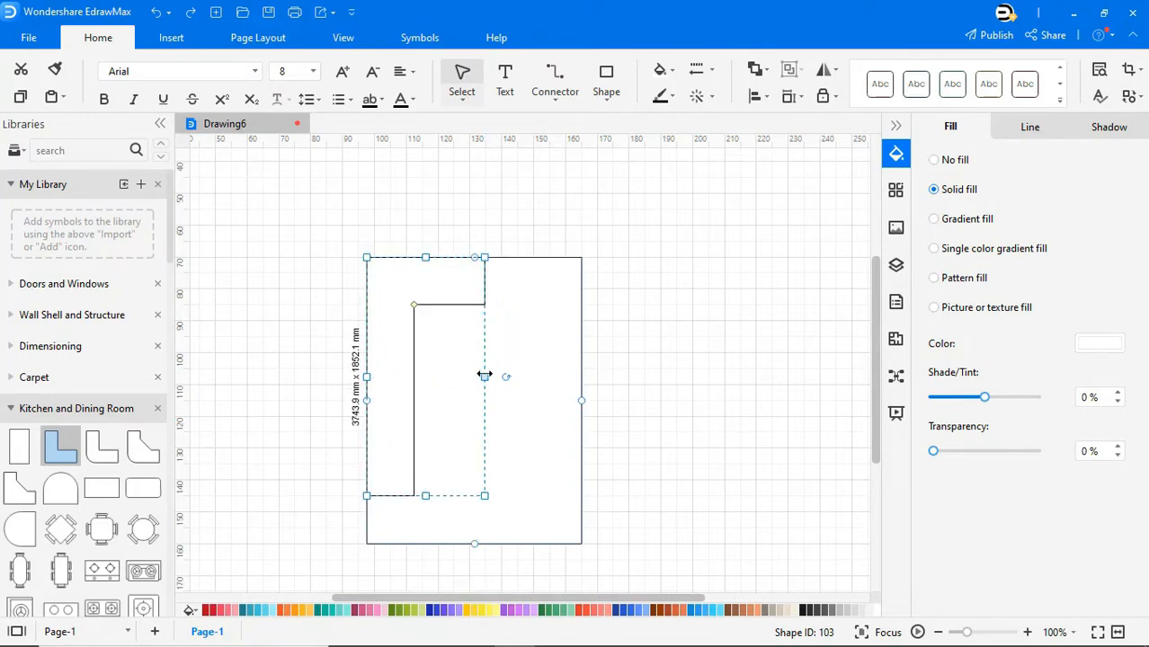
{"action": "left_click_drag", "start_coordinate": [484, 377], "coordinate": [584, 381]}
{"action": "left_click", "coordinate": [630, 395]}
Place a rectangular counter of about 2368 x 741 mm along the lower wall and unite it with the L-shaped counter
{"action": "left_click_drag", "start_coordinate": [102, 489], "coordinate": [474, 497]}
{"action": "left_click", "coordinate": [410, 467]}
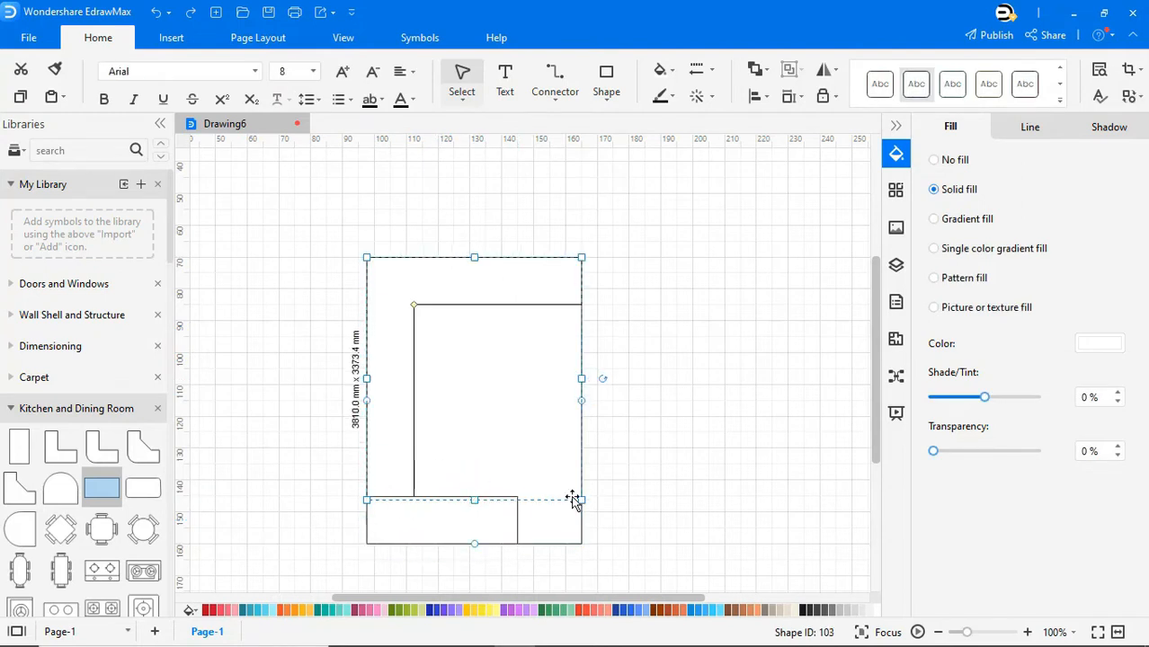
{"action": "left_click", "coordinate": [506, 527]}
{"action": "left_click", "coordinate": [402, 486], "text": "ctrl"}
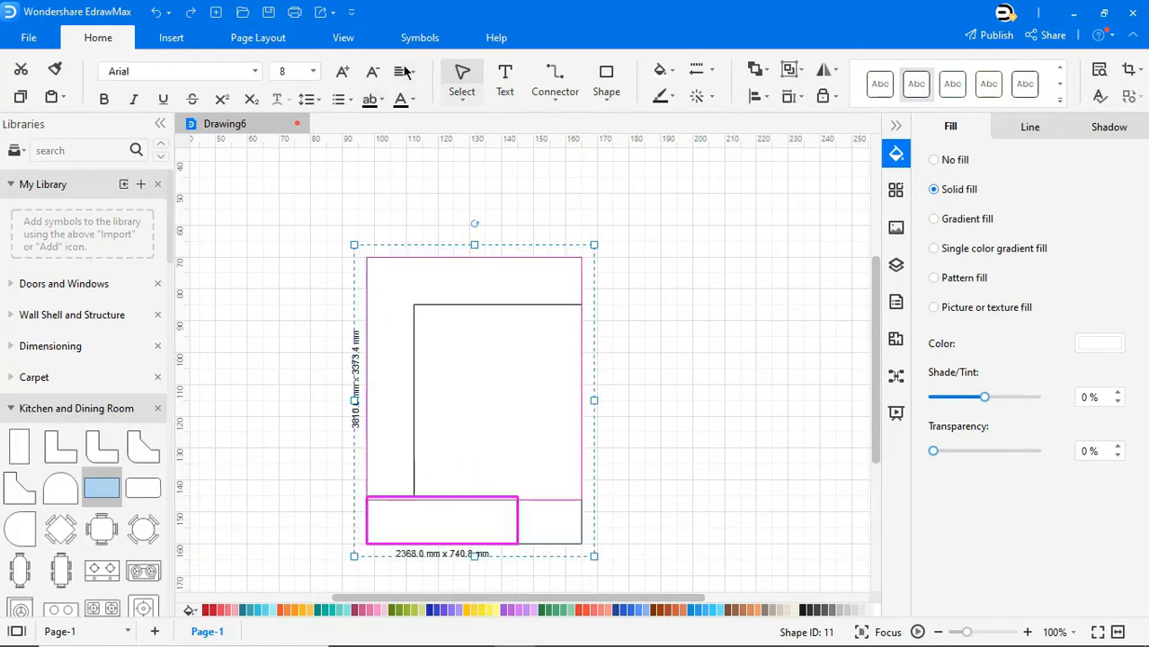
{"action": "left_click", "coordinate": [419, 37]}
{"action": "left_click", "coordinate": [617, 70]}
{"action": "left_click", "coordinate": [698, 340]}
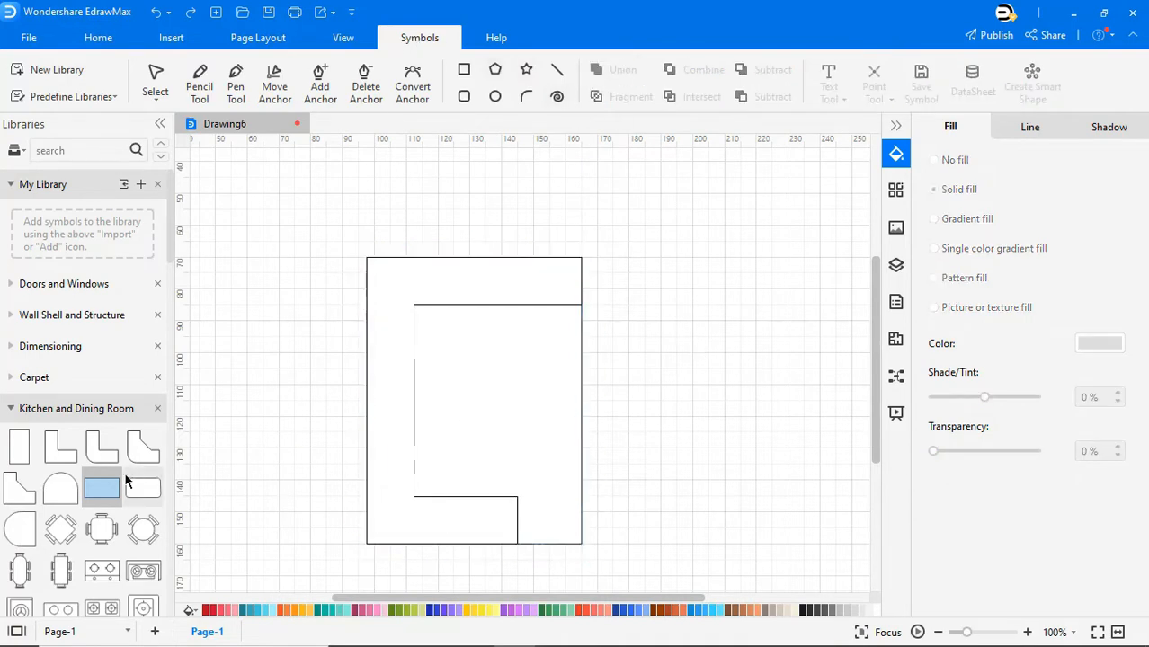
Place the water-drop appliance in the room's lower-right corner and a microwave near the right end of the upper counter arm
{"action": "scroll", "coordinate": [125, 483], "scroll_direction": "down", "scroll_amount": 6}
{"action": "left_click_drag", "start_coordinate": [140, 464], "coordinate": [542, 508]}
{"action": "left_click", "coordinate": [731, 488]}
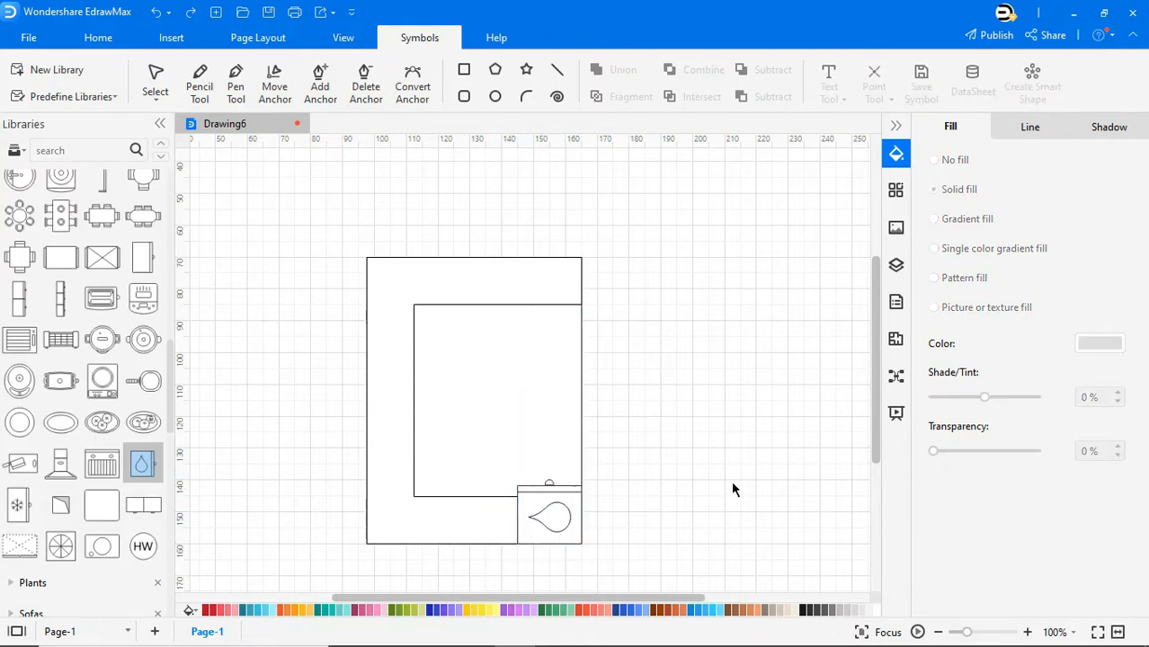
{"action": "scroll", "coordinate": [99, 306], "scroll_direction": "up", "scroll_amount": 7}
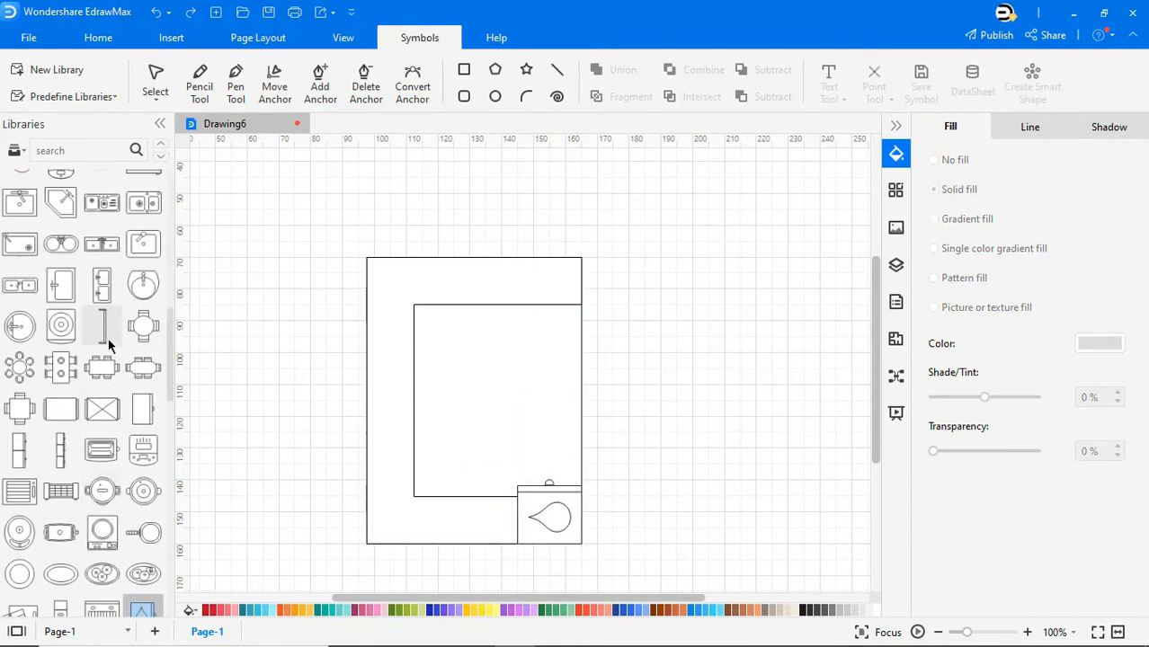
{"action": "left_click_drag", "start_coordinate": [94, 291], "coordinate": [549, 272]}
{"action": "left_click", "coordinate": [653, 298]}
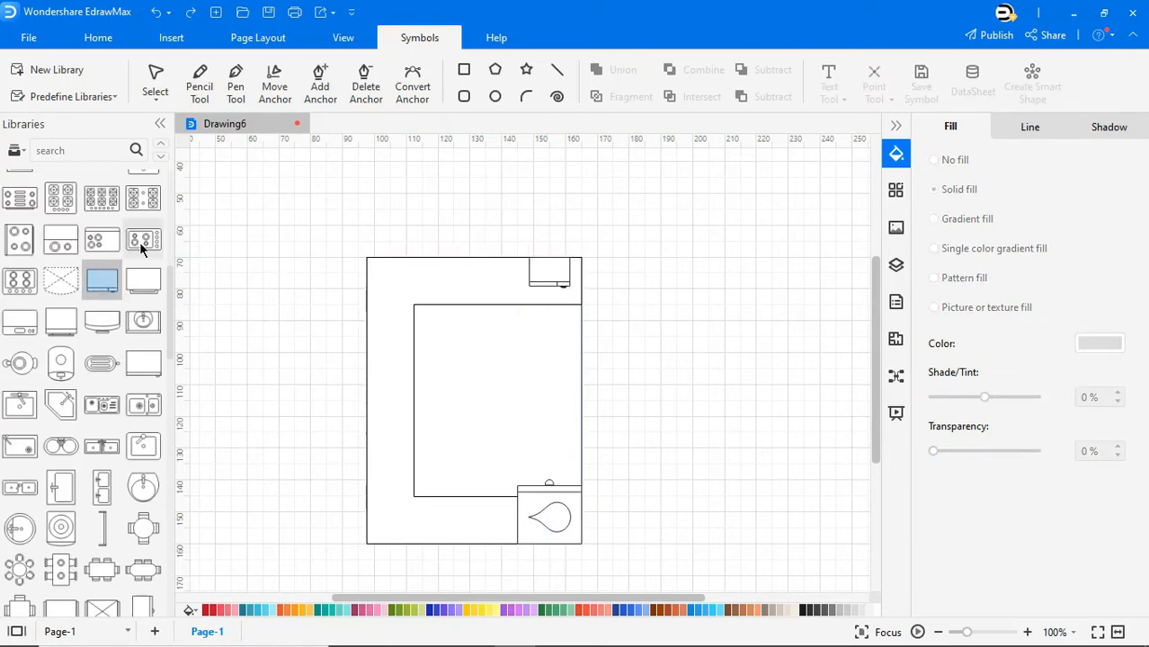
Place a two-burner stove on the upper counter arm and a double sink midway along the left counter arm
{"action": "scroll", "coordinate": [113, 256], "scroll_direction": "up", "scroll_amount": 2}
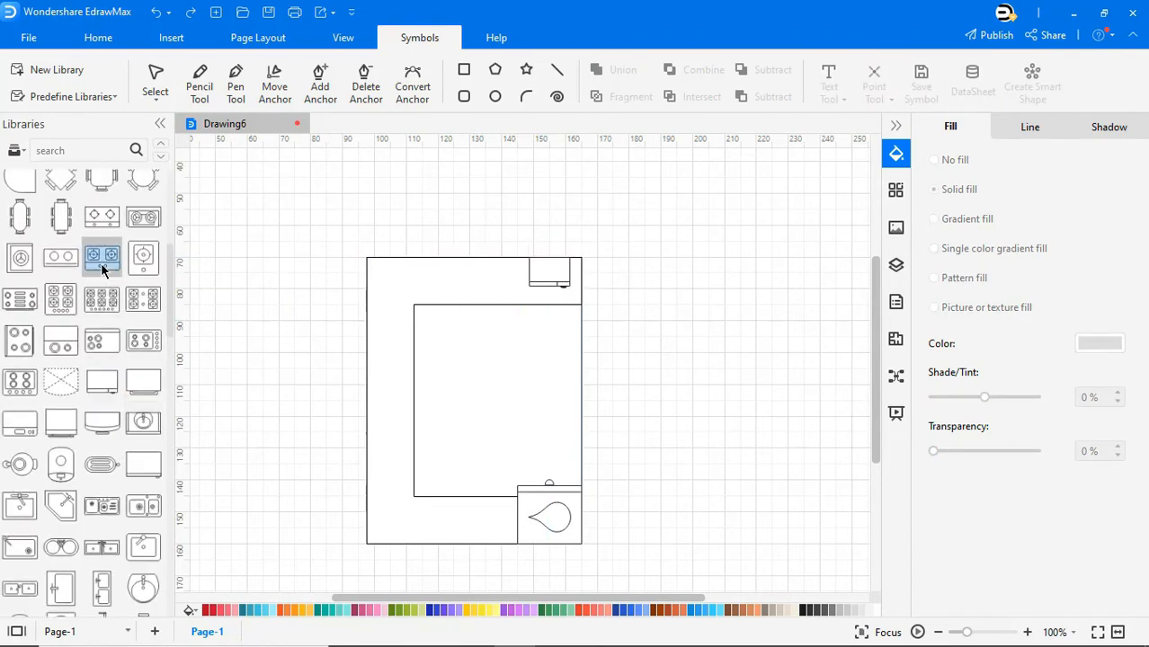
{"action": "left_click_drag", "start_coordinate": [100, 263], "coordinate": [468, 281]}
{"action": "left_click", "coordinate": [715, 361]}
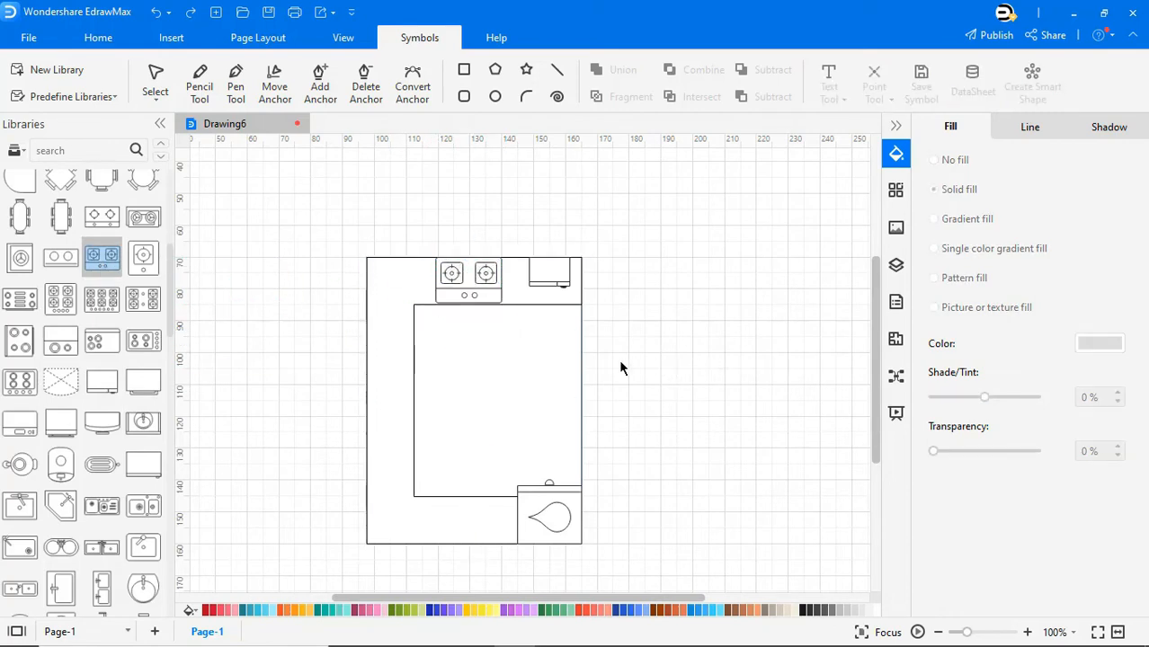
{"action": "left_click_drag", "start_coordinate": [102, 547], "coordinate": [411, 401]}
{"action": "left_click", "coordinate": [447, 385]}
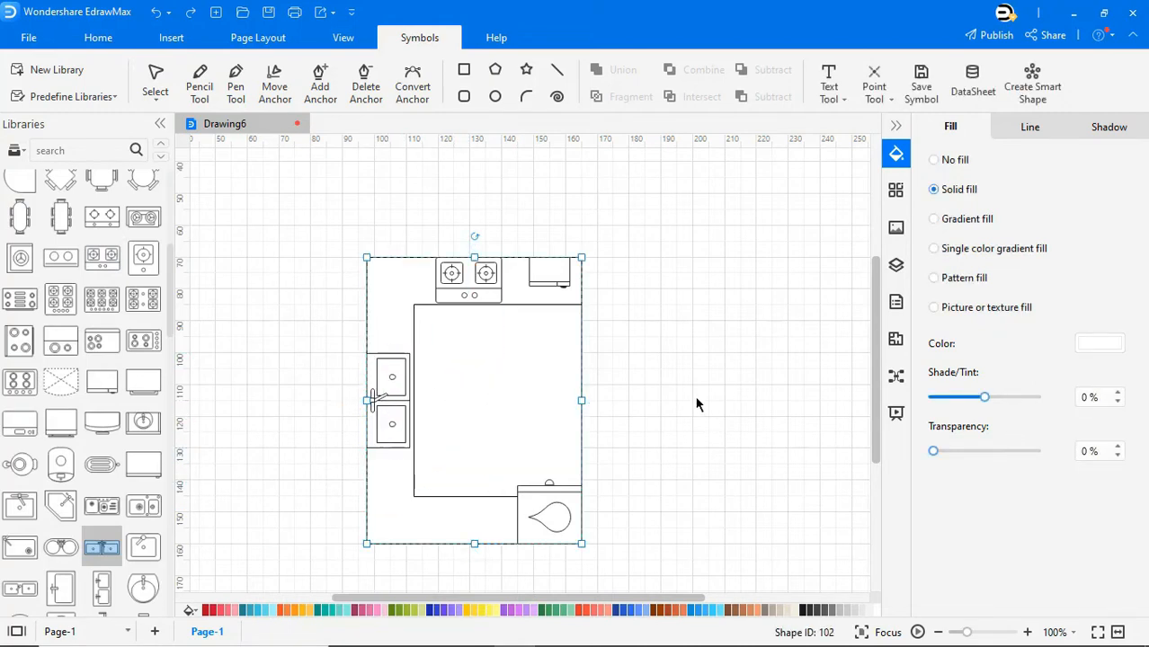
{"action": "left_click", "coordinate": [748, 405]}
Remove the room floor's outline and fill it with the beige tile texture with small black corner dots
{"action": "left_click", "coordinate": [531, 381]}
{"action": "left_click", "coordinate": [1030, 127]}
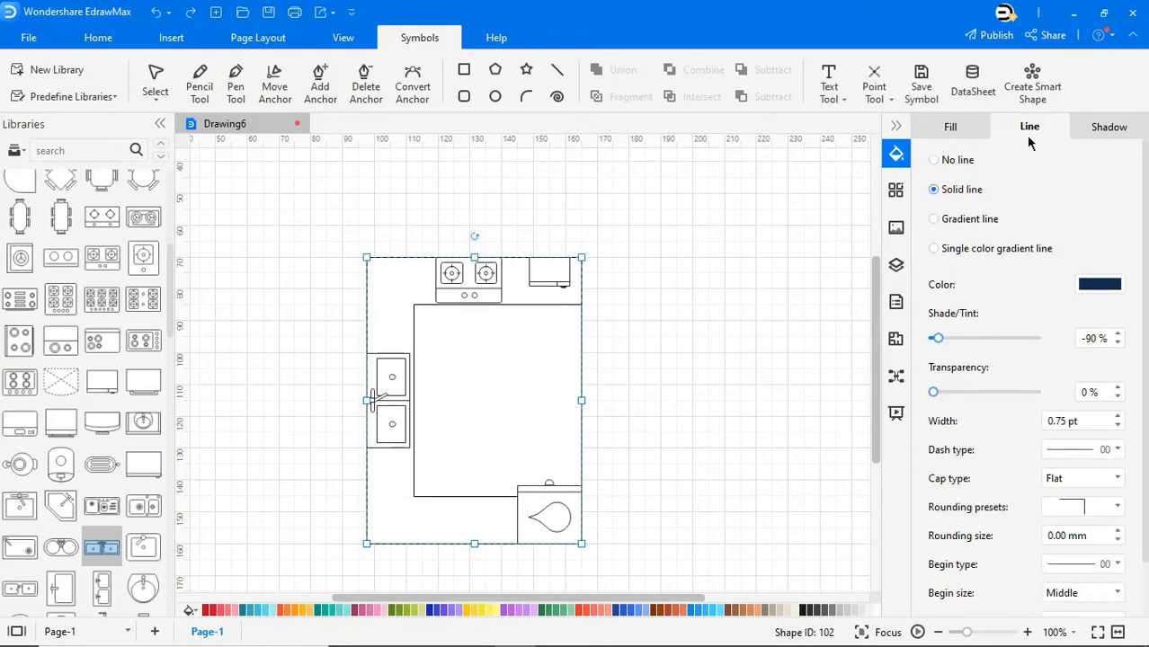
{"action": "left_click", "coordinate": [934, 160]}
{"action": "left_click", "coordinate": [950, 126]}
{"action": "left_click", "coordinate": [933, 304]}
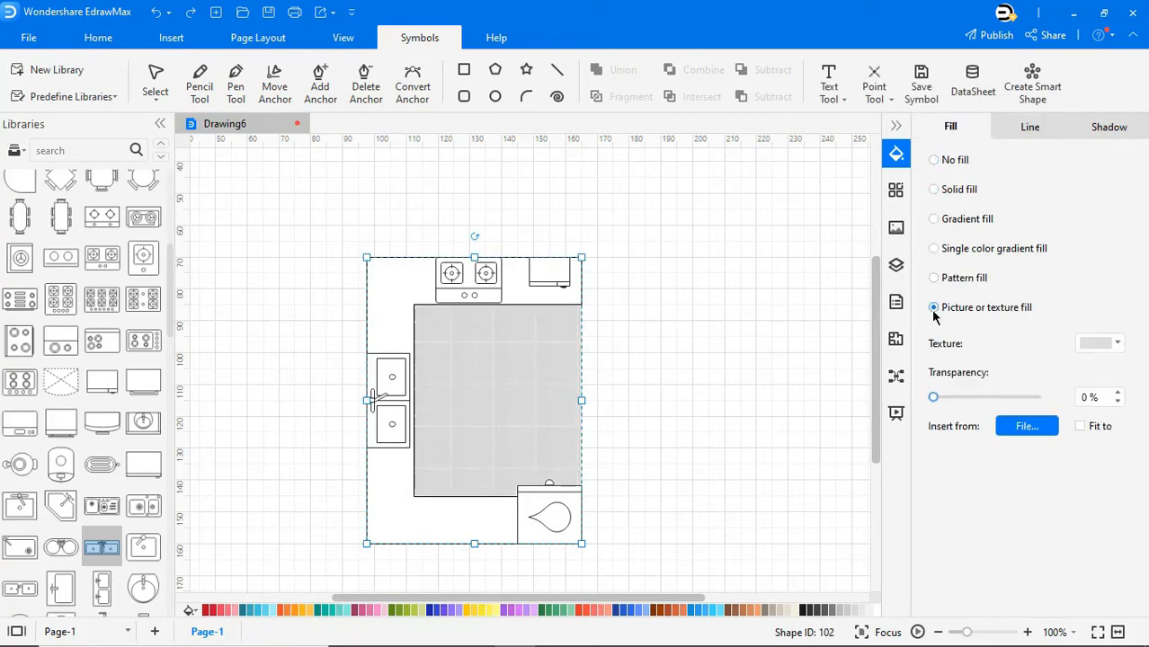
{"action": "left_click", "coordinate": [1111, 341]}
{"action": "left_click", "coordinate": [798, 472]}
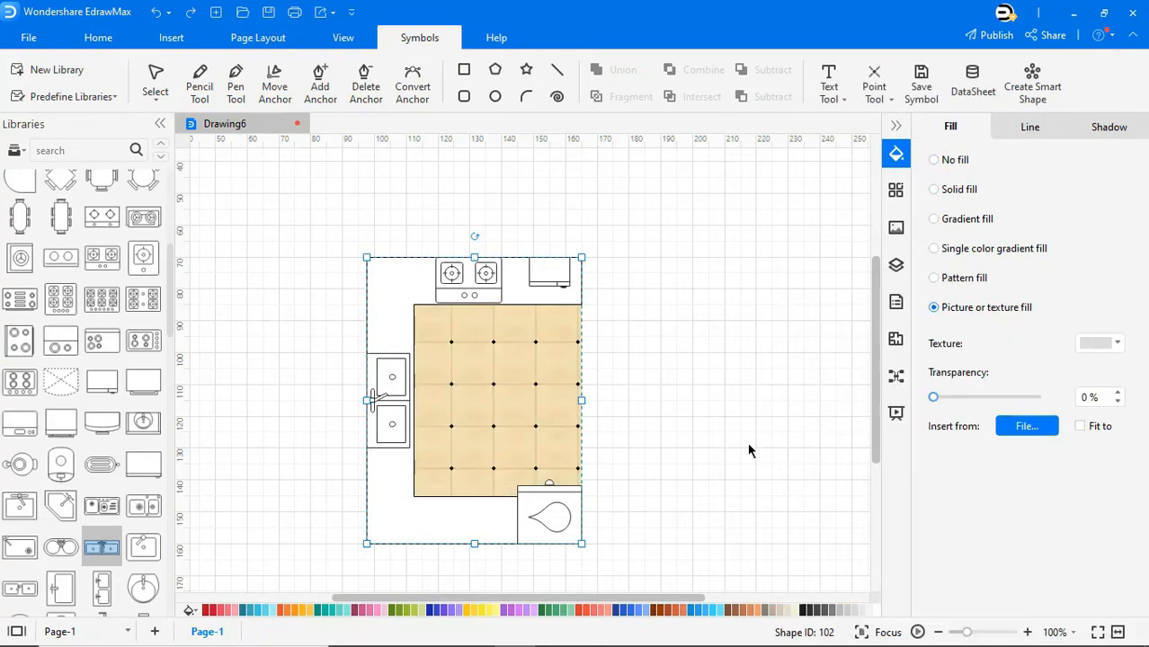
Fill the combined U-shaped counter with the brown wood texture
{"action": "left_click", "coordinate": [399, 298]}
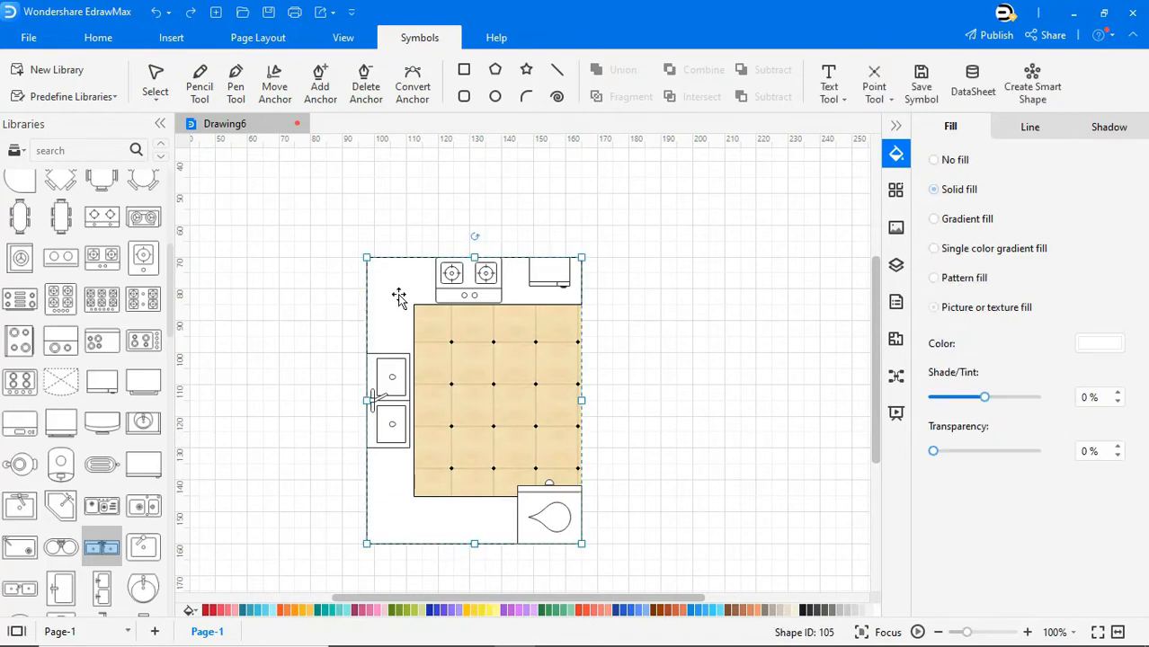
{"action": "left_click", "coordinate": [935, 308]}
{"action": "left_click", "coordinate": [1090, 342]}
{"action": "left_click", "coordinate": [1038, 368]}
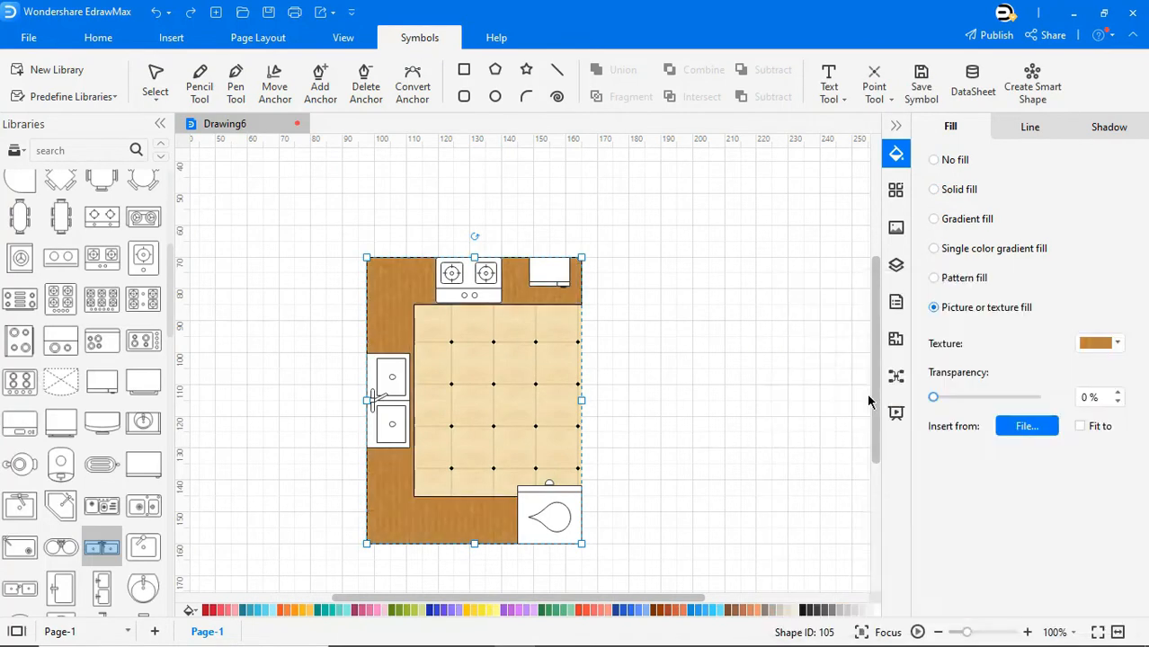
Fill the microwave on the upper counter arm with the blue-grey streaked texture
{"action": "left_click", "coordinate": [543, 272]}
{"action": "left_click", "coordinate": [935, 308]}
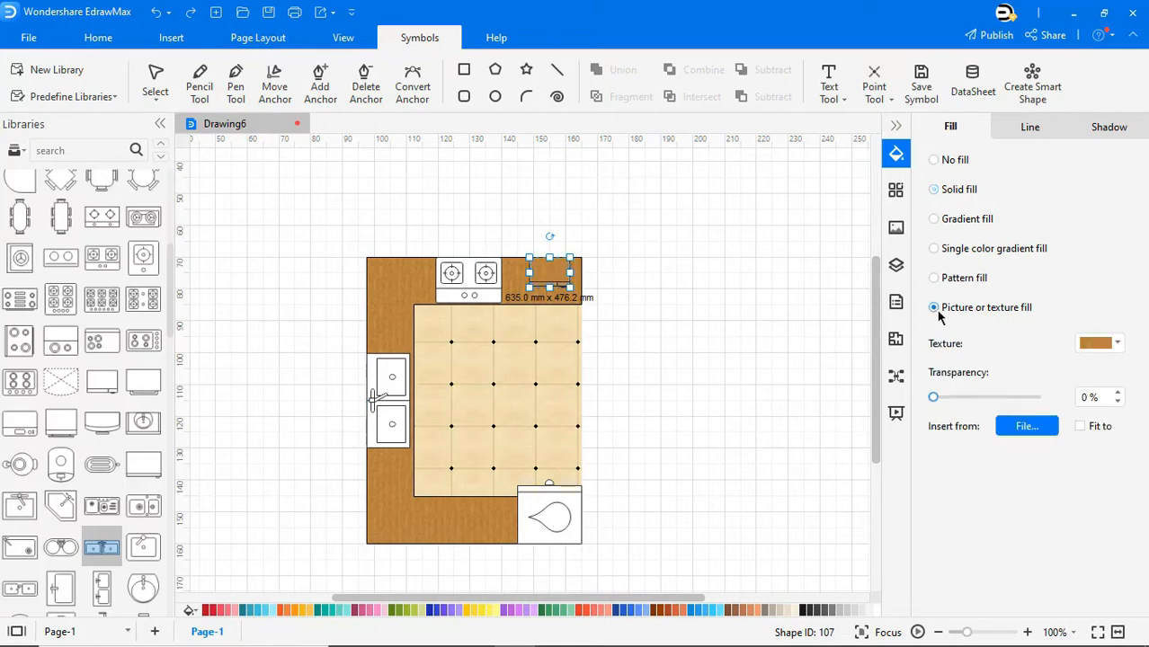
{"action": "left_click", "coordinate": [1098, 343]}
{"action": "left_click", "coordinate": [968, 368]}
Fill the two-burner stove on the upper counter arm with the beige stone texture
{"action": "left_click", "coordinate": [479, 292]}
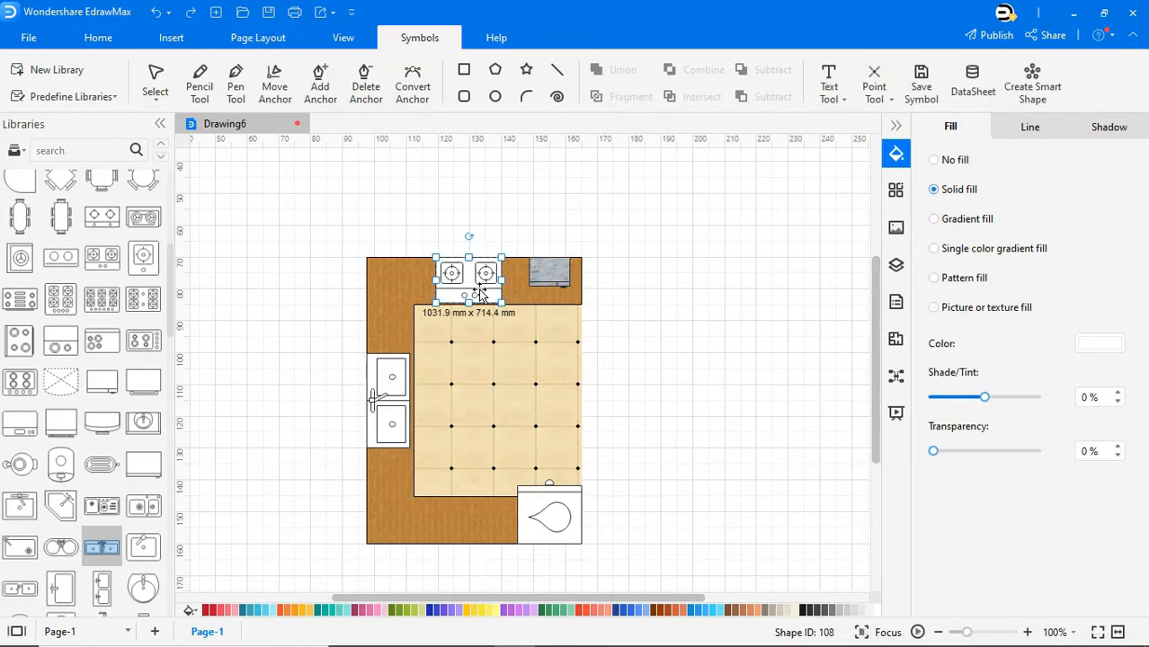
{"action": "left_click", "coordinate": [936, 307]}
{"action": "left_click", "coordinate": [1091, 344]}
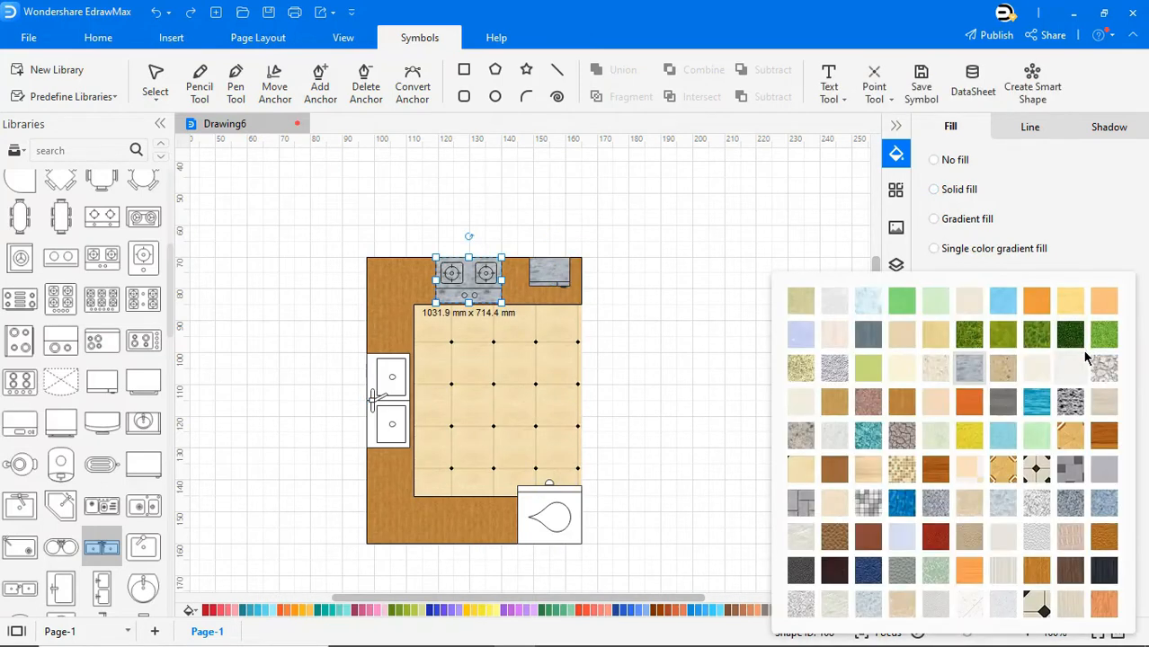
{"action": "left_click", "coordinate": [972, 501]}
{"action": "left_click", "coordinate": [803, 471]}
Fill the double sink on the left counter arm with the pale greenish-grey marble texture
{"action": "left_click", "coordinate": [393, 418]}
{"action": "left_click", "coordinate": [936, 308]}
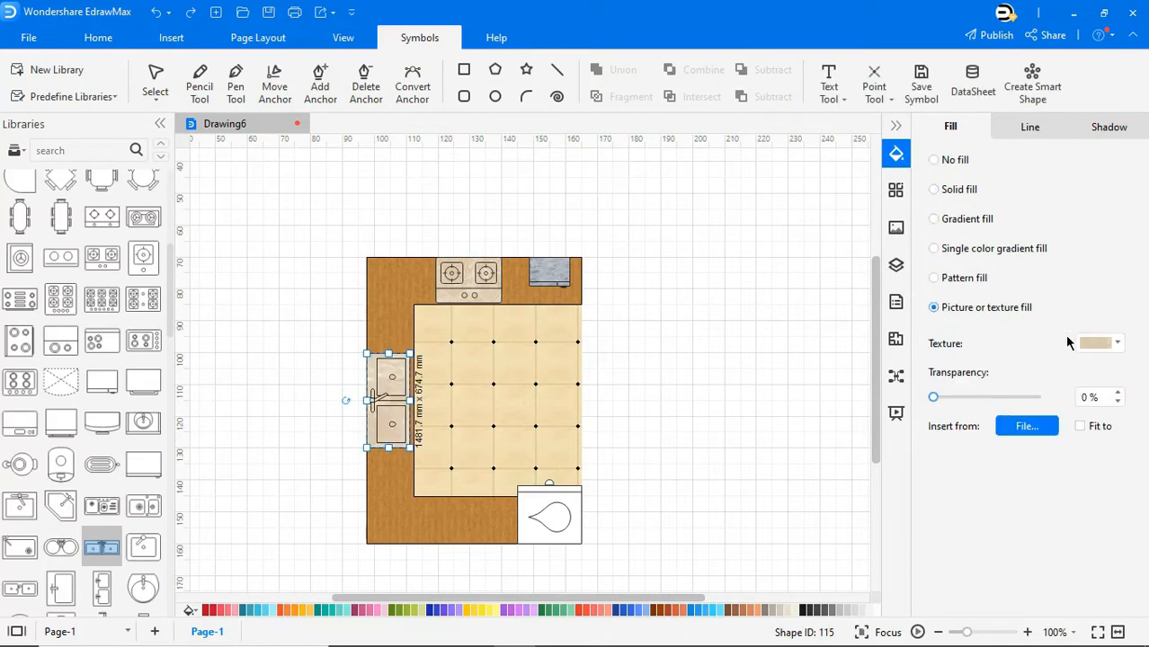
{"action": "left_click", "coordinate": [1092, 342]}
{"action": "left_click", "coordinate": [798, 535]}
Fill the water-drop appliance in the lower-right corner with the light blue texture
{"action": "left_click", "coordinate": [557, 526]}
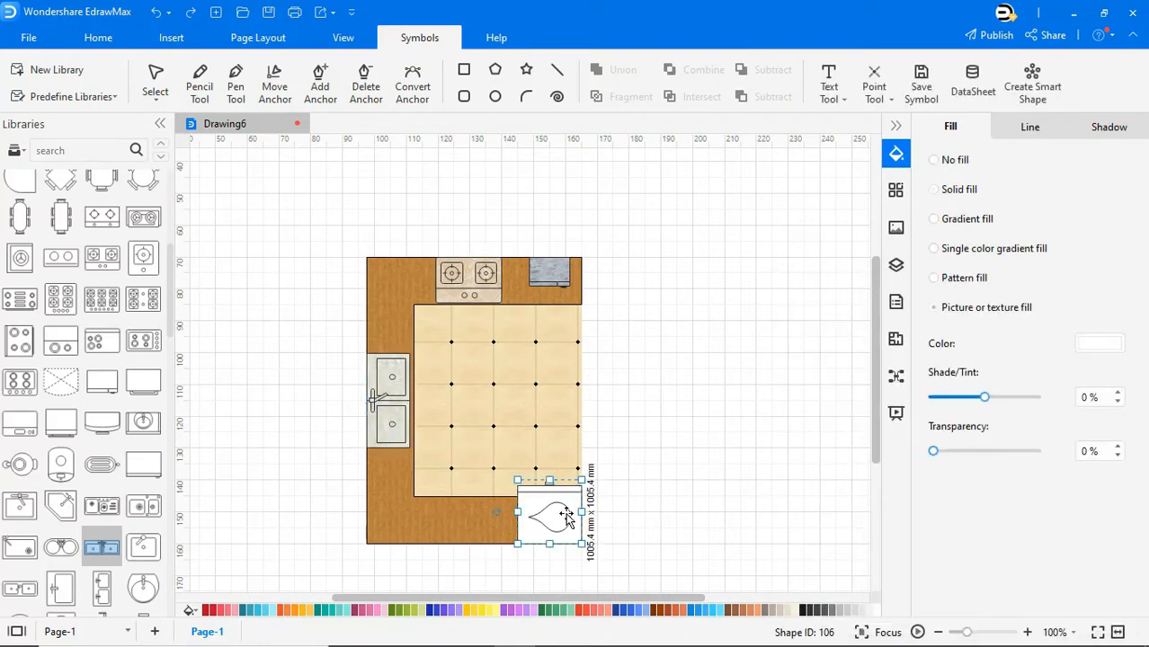
{"action": "left_click", "coordinate": [935, 308]}
{"action": "left_click", "coordinate": [1095, 343]}
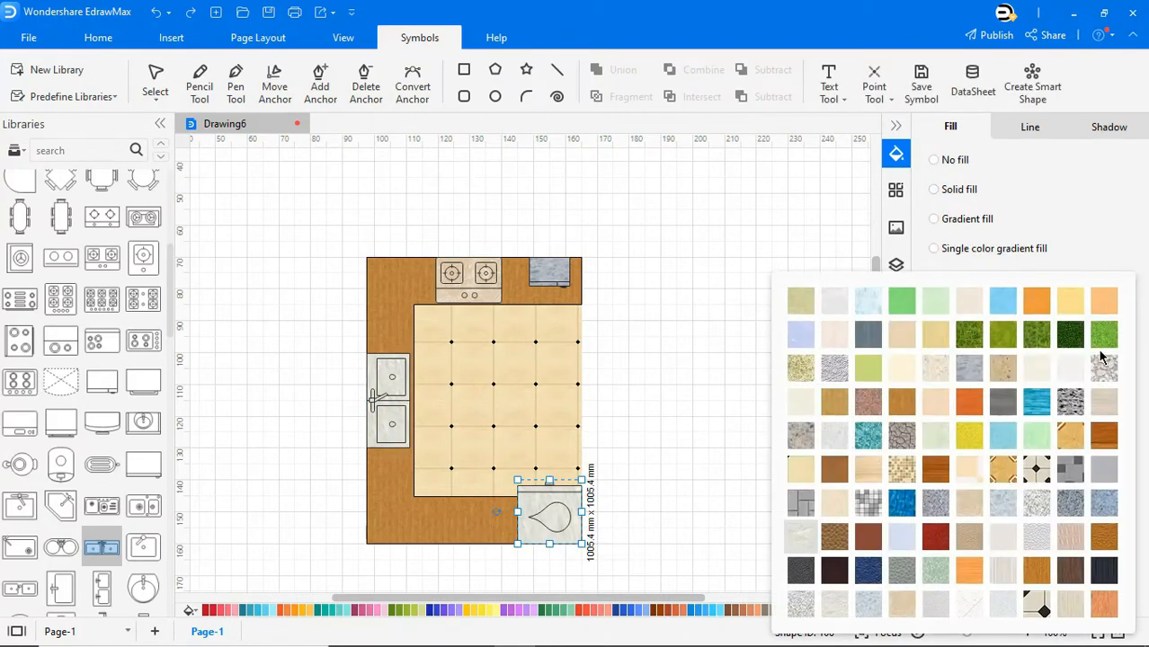
{"action": "left_click", "coordinate": [1086, 402]}
{"action": "left_click", "coordinate": [813, 392]}
Fit the page to the U-shaped kitchen drawing and set the page background to white
{"action": "right_click", "coordinate": [737, 354]}
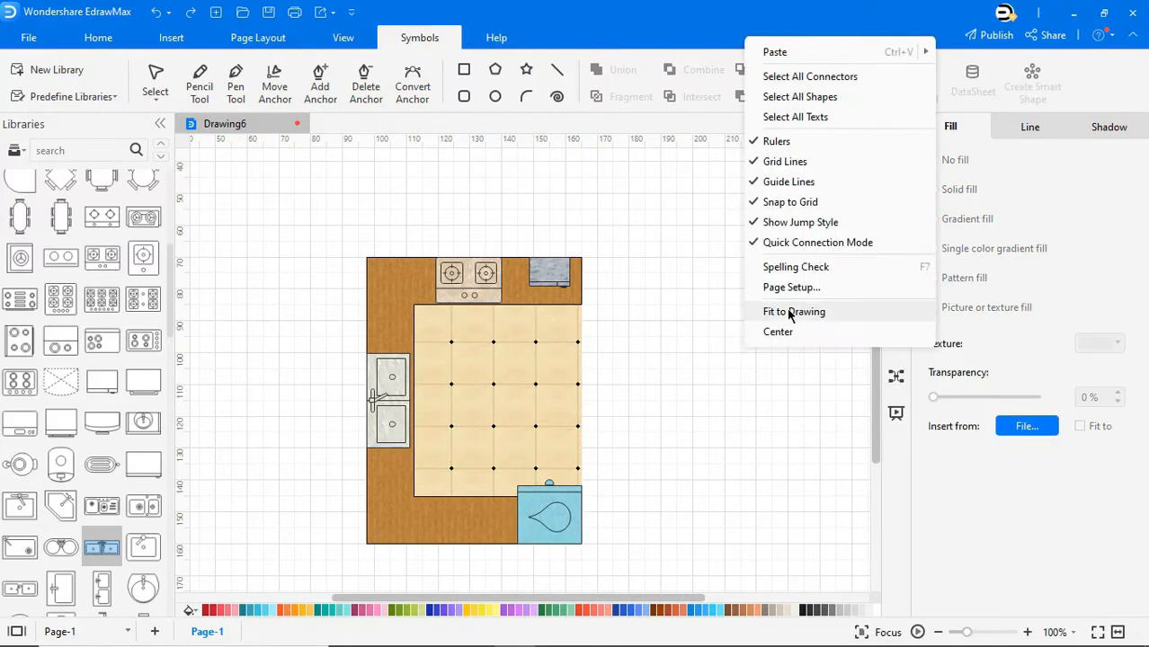
{"action": "left_click", "coordinate": [791, 312]}
{"action": "left_click", "coordinate": [284, 39]}
{"action": "left_click", "coordinate": [613, 85]}
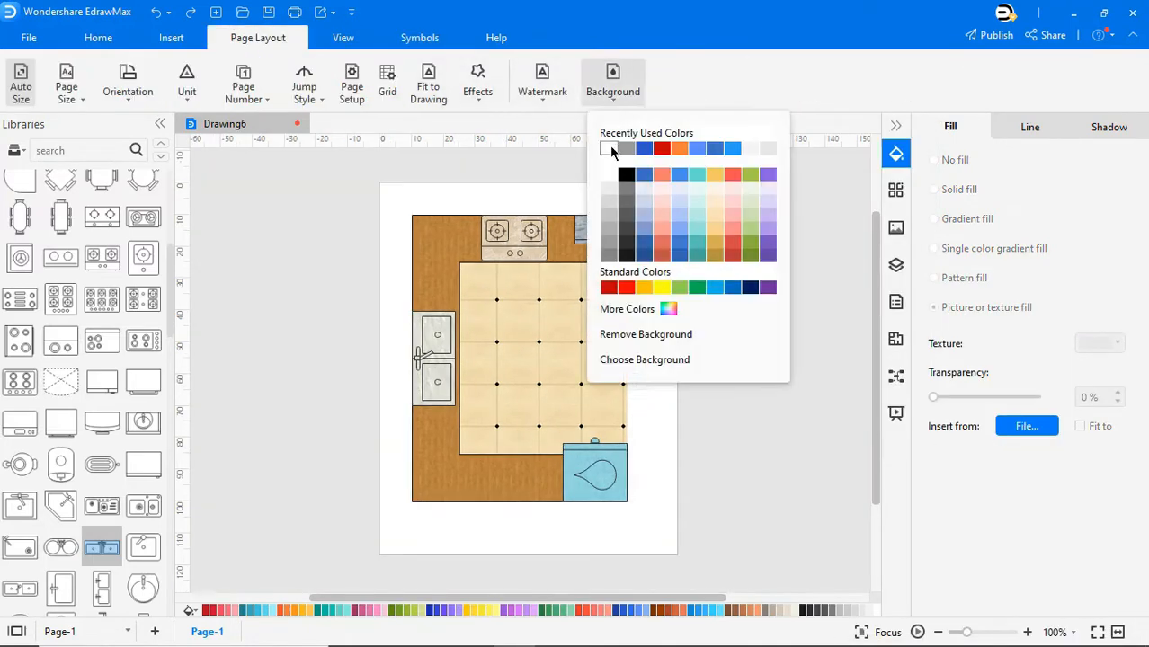
{"action": "left_click", "coordinate": [609, 144]}
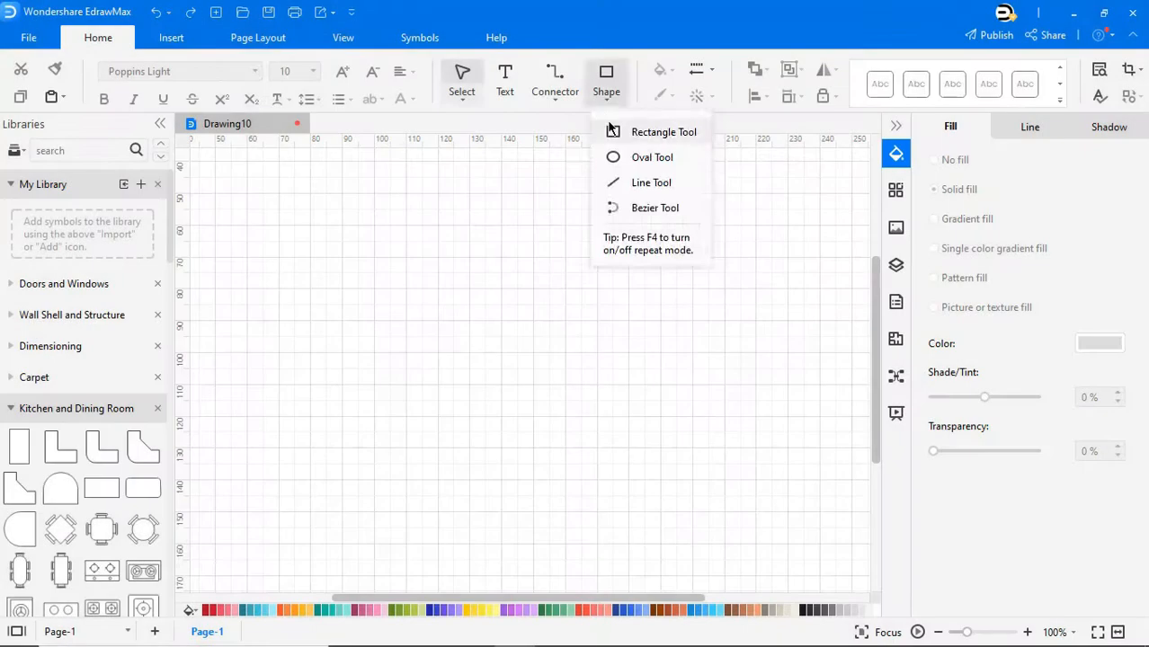
Draw a wide rectangular room outline spanning about 90 by 53 mm on the page rulers
{"action": "left_click", "coordinate": [662, 129]}
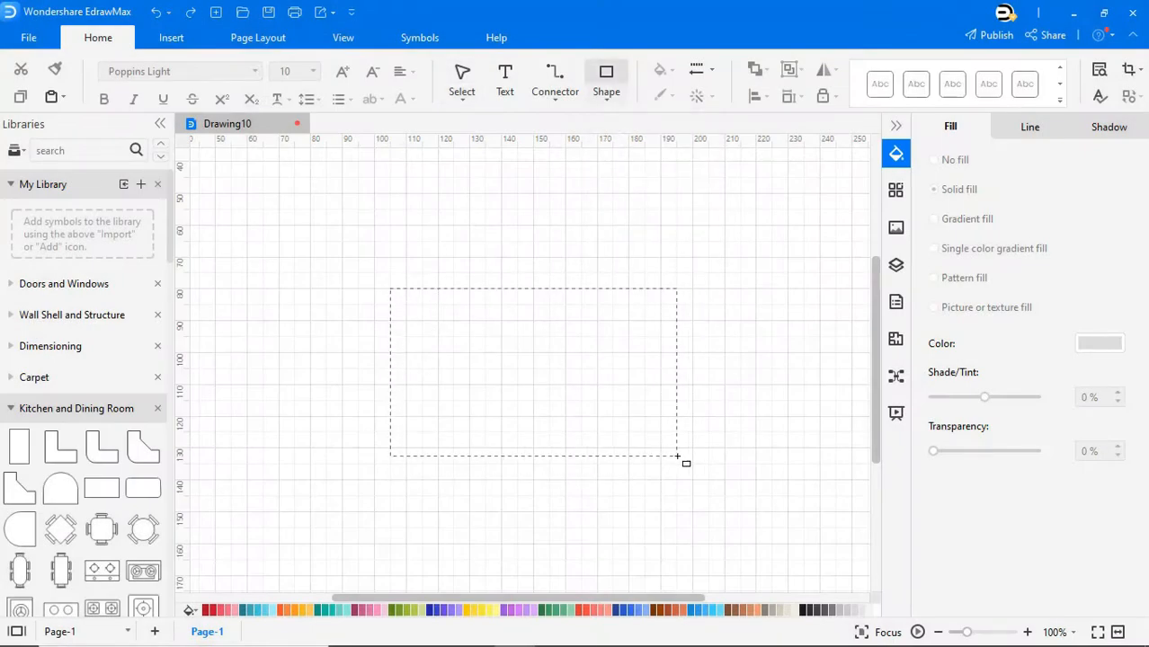
{"action": "left_click_drag", "start_coordinate": [677, 457], "coordinate": [677, 457]}
{"action": "left_click", "coordinate": [740, 431]}
Place an L-shaped counter in the room's upper-left corner and stretch it to about 3373 mm wide and 2633 mm tall
{"action": "left_click_drag", "start_coordinate": [60, 447], "coordinate": [459, 385]}
{"action": "left_click_drag", "start_coordinate": [455, 305], "coordinate": [522, 385]}
{"action": "left_click_drag", "start_coordinate": [475, 359], "coordinate": [464, 324]}
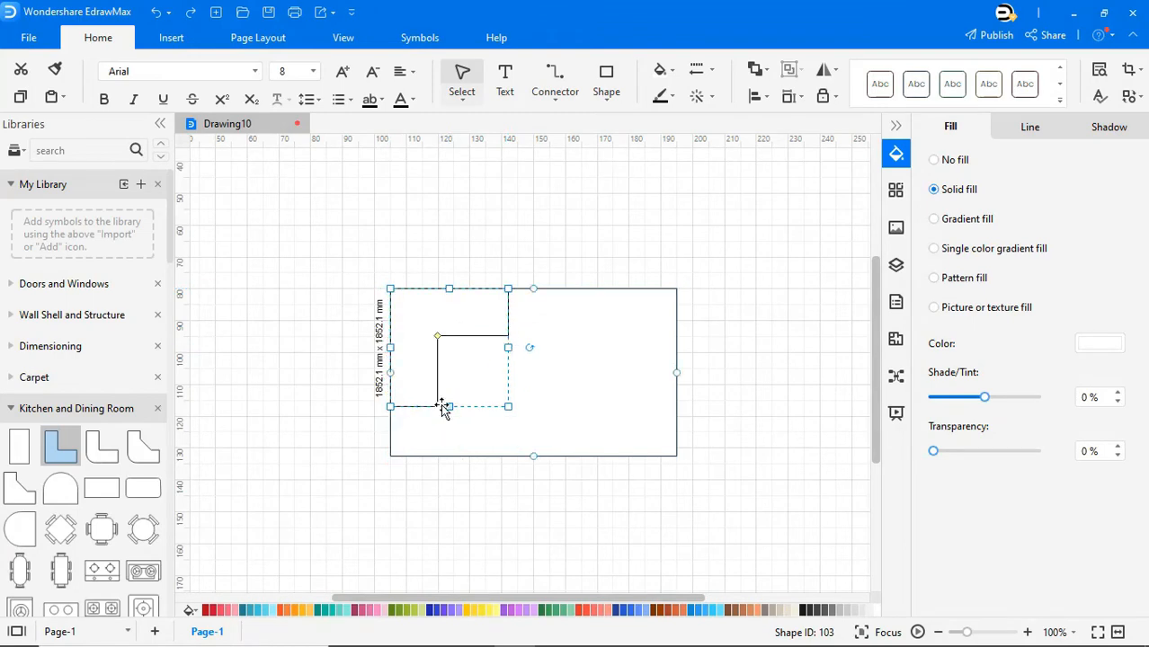
{"action": "left_click_drag", "start_coordinate": [447, 408], "coordinate": [449, 456]}
{"action": "left_click_drag", "start_coordinate": [509, 372], "coordinate": [605, 372]}
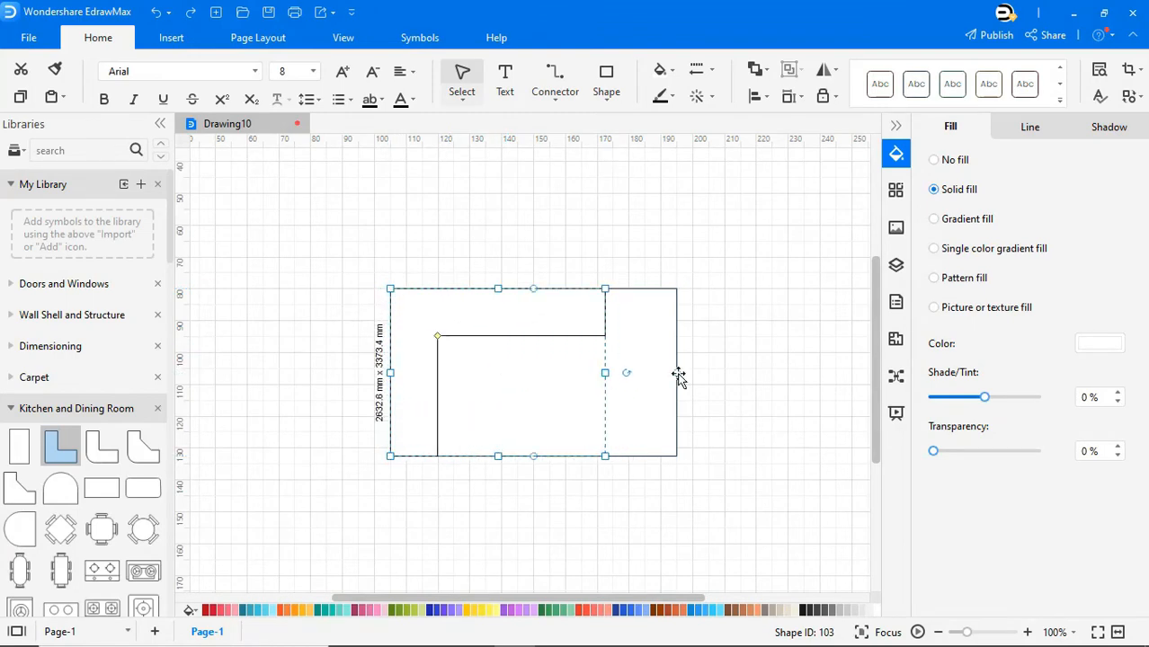
{"action": "left_click", "coordinate": [739, 385]}
Place a rectangular counter in the room's lower-right corner and fit the water-drop appliance into the upper-right corner
{"action": "left_click_drag", "start_coordinate": [118, 493], "coordinate": [511, 419]}
{"action": "left_click", "coordinate": [719, 429]}
{"action": "scroll", "coordinate": [159, 526], "scroll_direction": "down", "scroll_amount": 8}
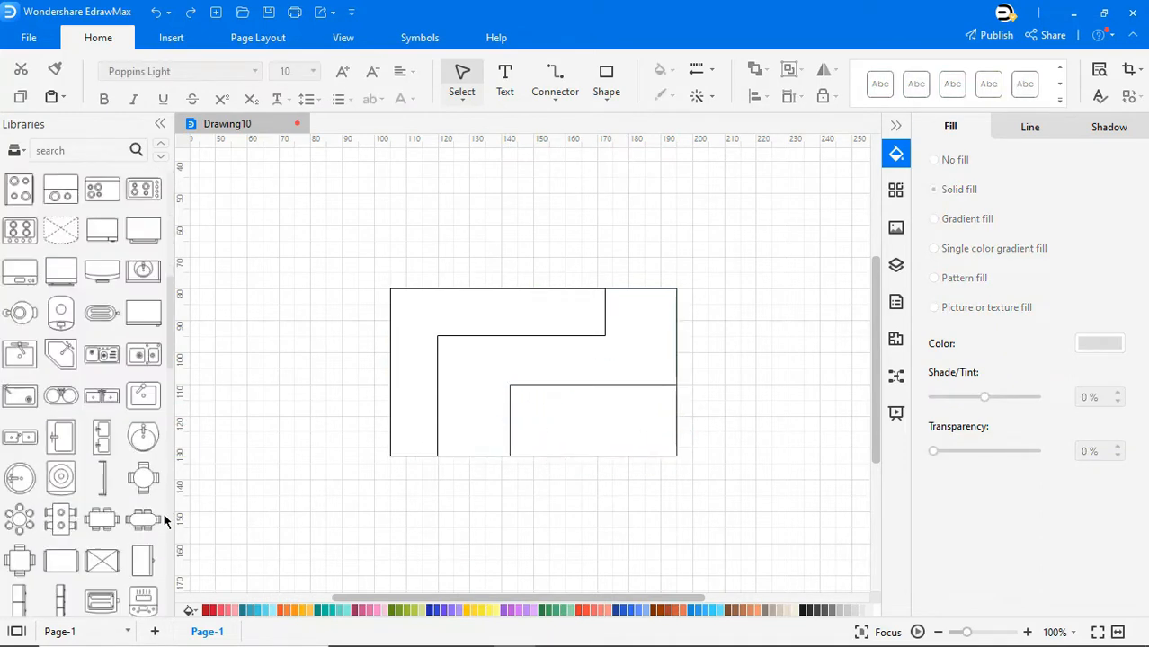
{"action": "left_click_drag", "start_coordinate": [142, 464], "coordinate": [638, 347]}
{"action": "left_click", "coordinate": [712, 358]}
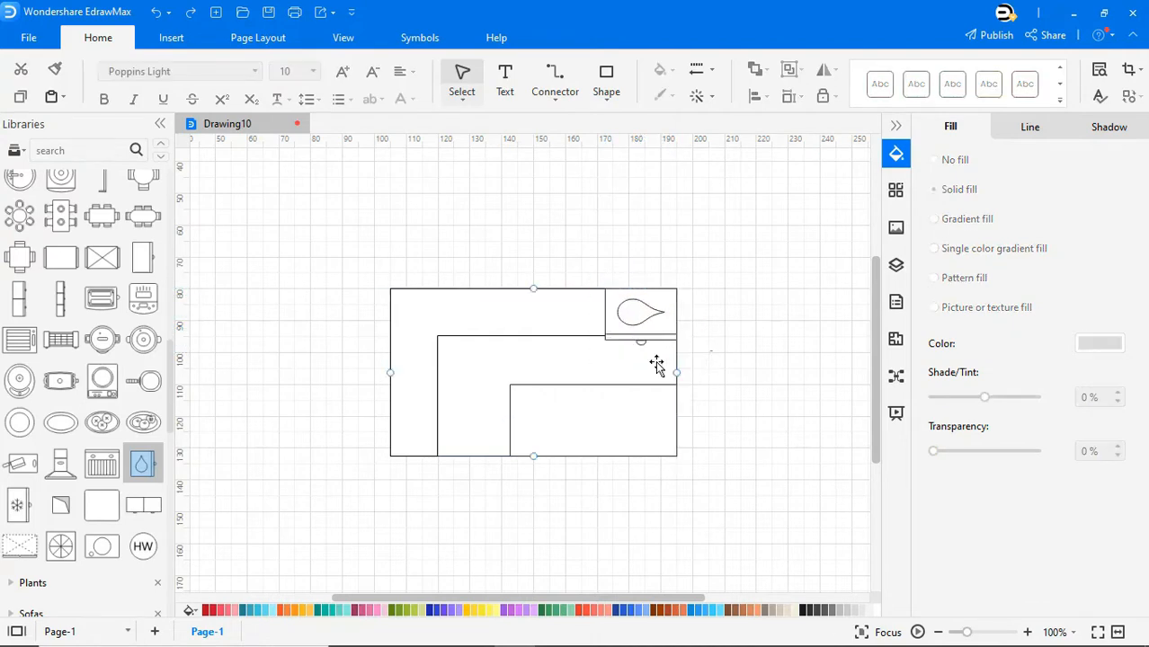
Place a six-burner stove against the upper wall on the L-shaped counter's upper arm
{"action": "scroll", "coordinate": [118, 380], "scroll_direction": "up", "scroll_amount": 6}
{"action": "left_click_drag", "start_coordinate": [118, 380], "coordinate": [517, 325]}
{"action": "left_click_drag", "start_coordinate": [573, 363], "coordinate": [553, 336]}
{"action": "left_click", "coordinate": [524, 360]}
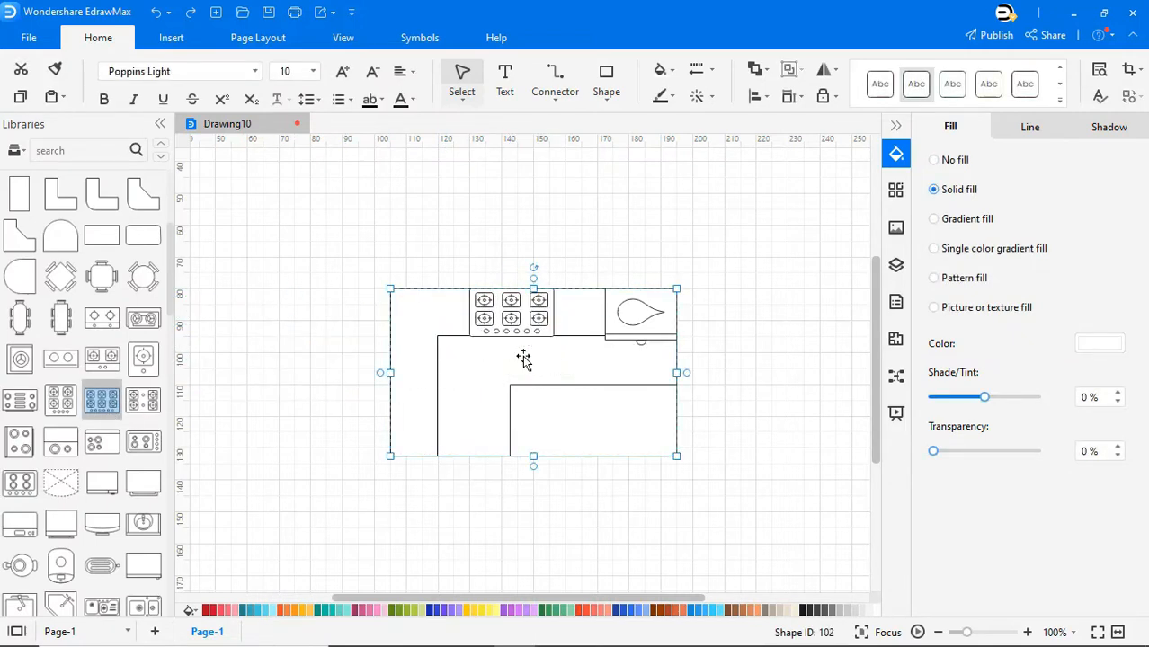
Place a microwave of about 635 x 476 mm against the left wall near the lower end of the left counter arm
{"action": "left_click_drag", "start_coordinate": [106, 481], "coordinate": [418, 420]}
{"action": "left_click_drag", "start_coordinate": [418, 384], "coordinate": [405, 428]}
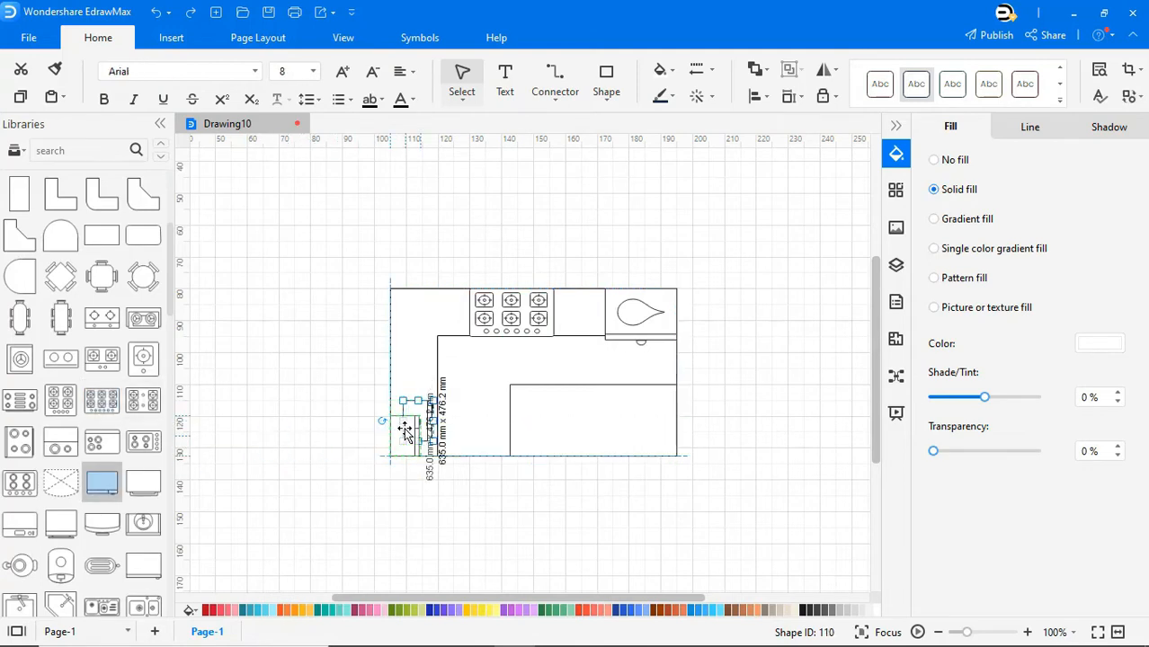
{"action": "left_click", "coordinate": [351, 471]}
Place a double sink of about 1482 x 582 mm at the upper edge of the lower-right rectangular counter
{"action": "scroll", "coordinate": [148, 477], "scroll_direction": "down", "scroll_amount": 3}
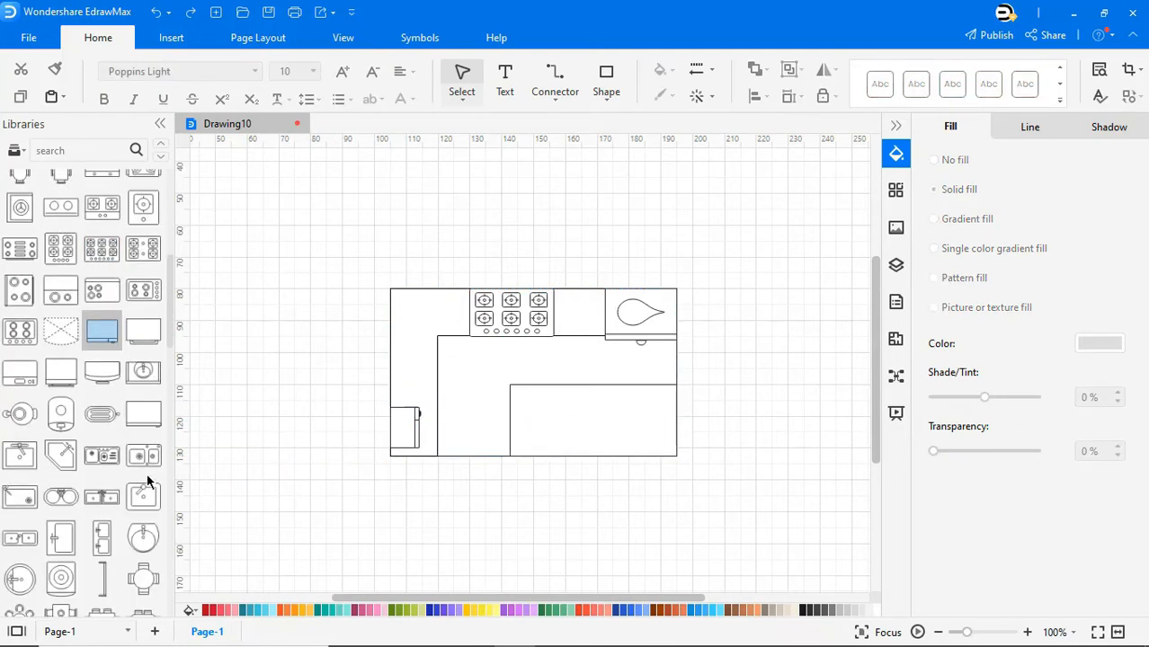
{"action": "left_click_drag", "start_coordinate": [102, 498], "coordinate": [572, 413]}
{"action": "left_click", "coordinate": [591, 484]}
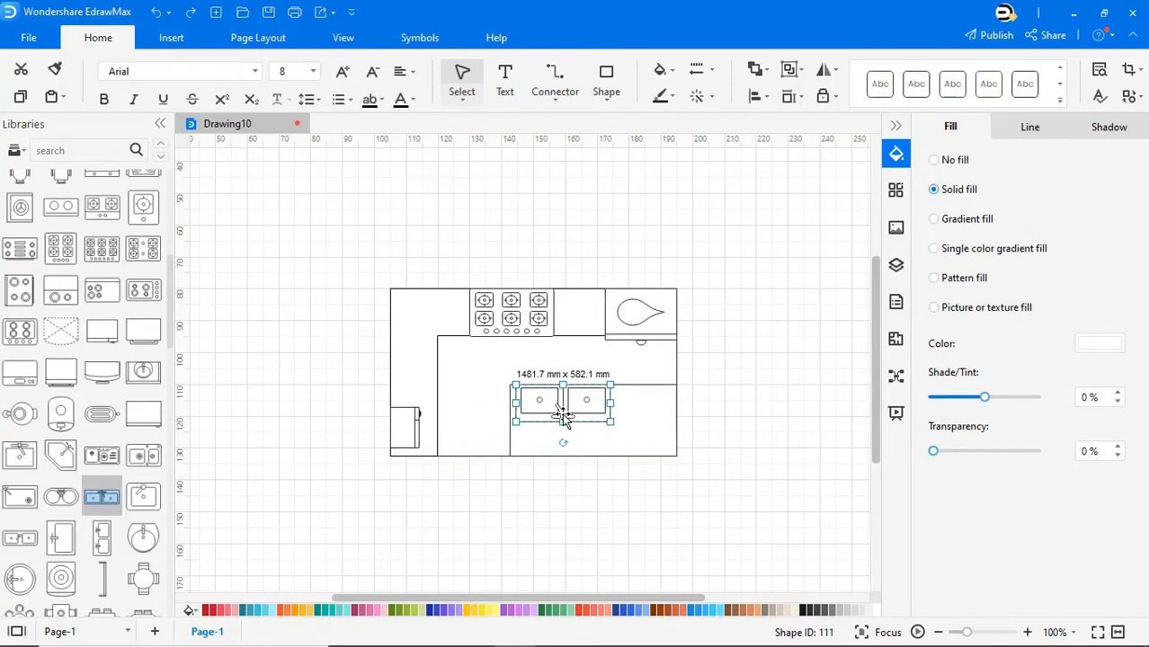
Place three round chairs of about 642 x 642 mm in a row below the lower-right rectangular counter
{"action": "left_click", "coordinate": [556, 488]}
{"action": "scroll", "coordinate": [103, 506], "scroll_direction": "down", "scroll_amount": 3}
{"action": "scroll", "coordinate": [104, 506], "scroll_direction": "down", "scroll_amount": 5}
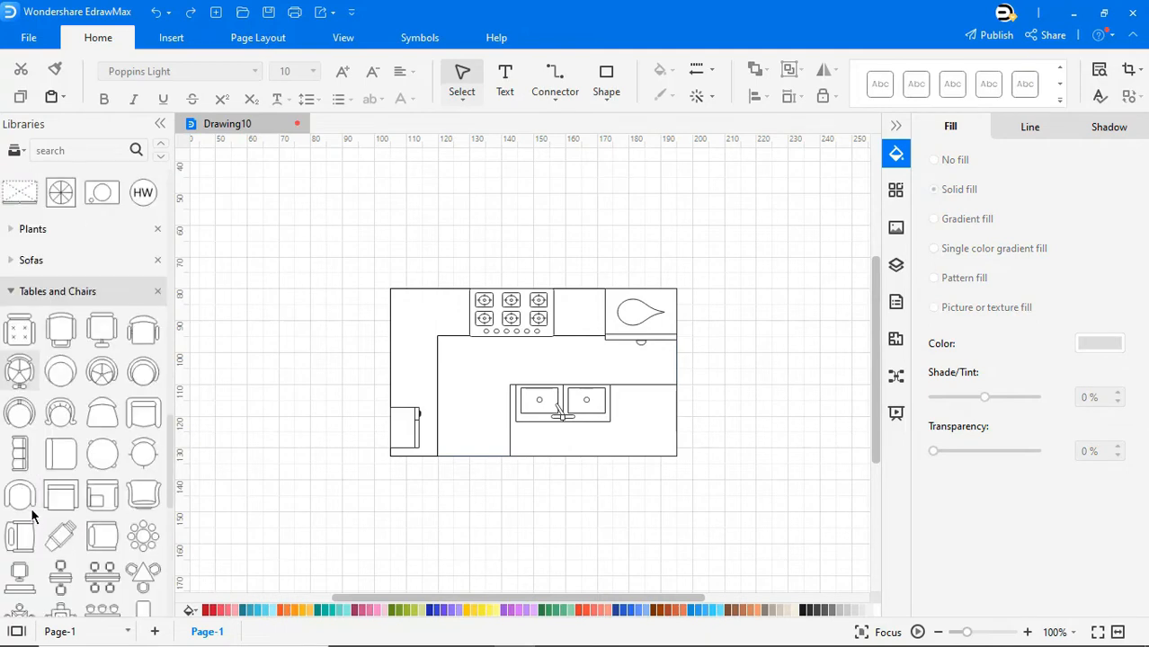
{"action": "left_click_drag", "start_coordinate": [60, 372], "coordinate": [499, 505]}
{"action": "left_click_drag", "start_coordinate": [498, 450], "coordinate": [582, 490]}
{"action": "key", "text": "ctrl+v"}
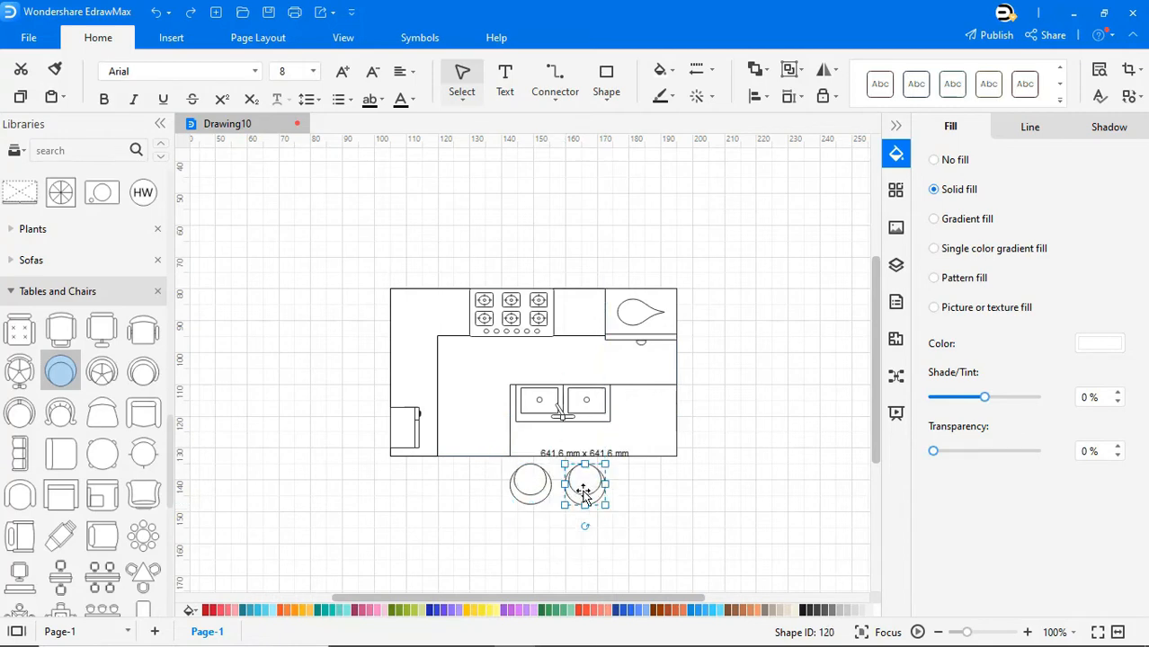
{"action": "key", "text": "ctrl+v"}
{"action": "left_click_drag", "start_coordinate": [588, 541], "coordinate": [636, 484]}
{"action": "left_click", "coordinate": [616, 546]}
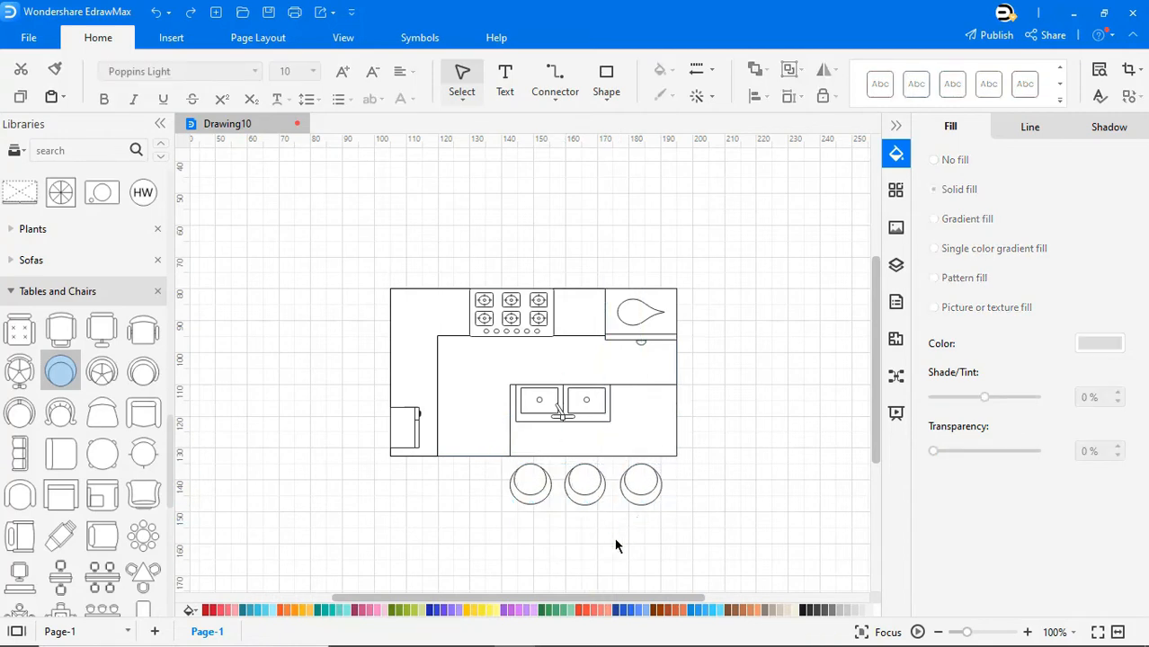
Fill the floor with a beige tile texture and no outline, and the L-shaped counter with an orange wood texture
{"action": "left_click", "coordinate": [469, 411]}
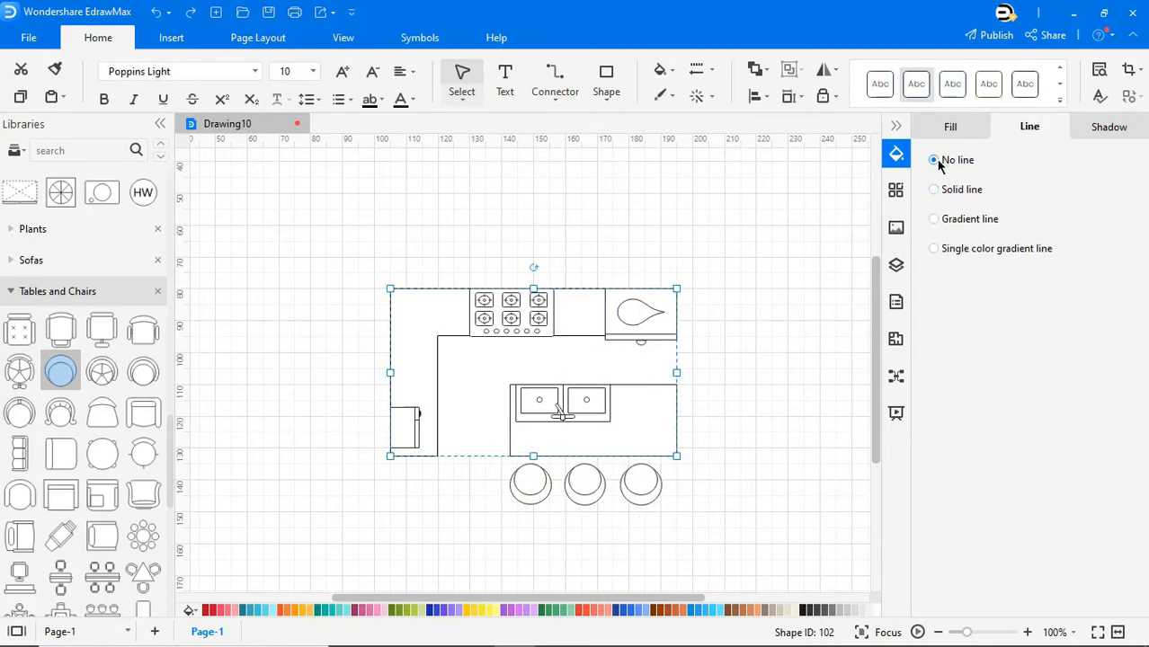
{"action": "left_click", "coordinate": [980, 308]}
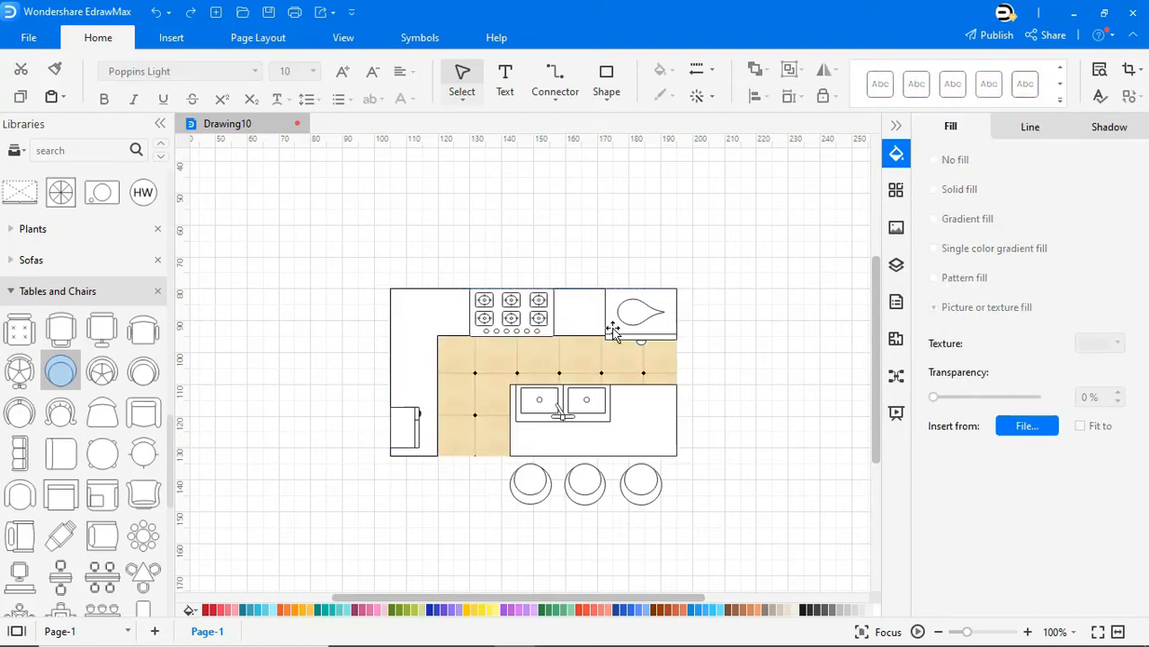
{"action": "left_click", "coordinate": [511, 316]}
{"action": "left_click", "coordinate": [953, 307]}
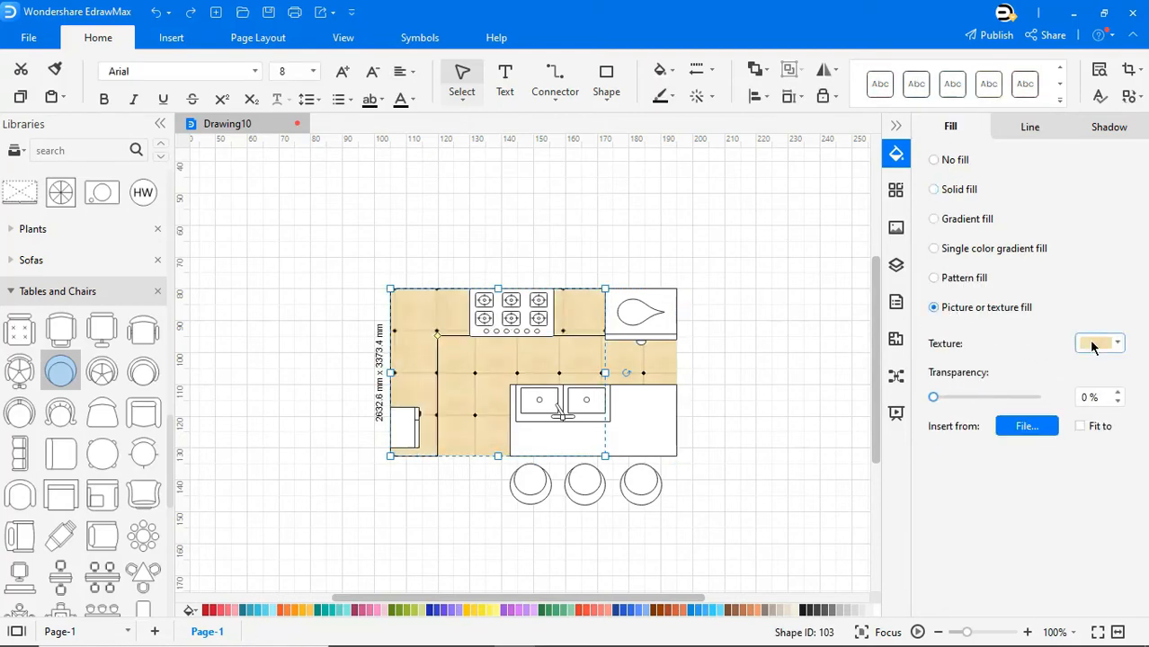
{"action": "left_click", "coordinate": [1095, 343]}
{"action": "left_click", "coordinate": [975, 409]}
Fill the water-drop appliance with a teal marble texture and the six-burner stove with a light green texture
{"action": "left_click", "coordinate": [657, 317]}
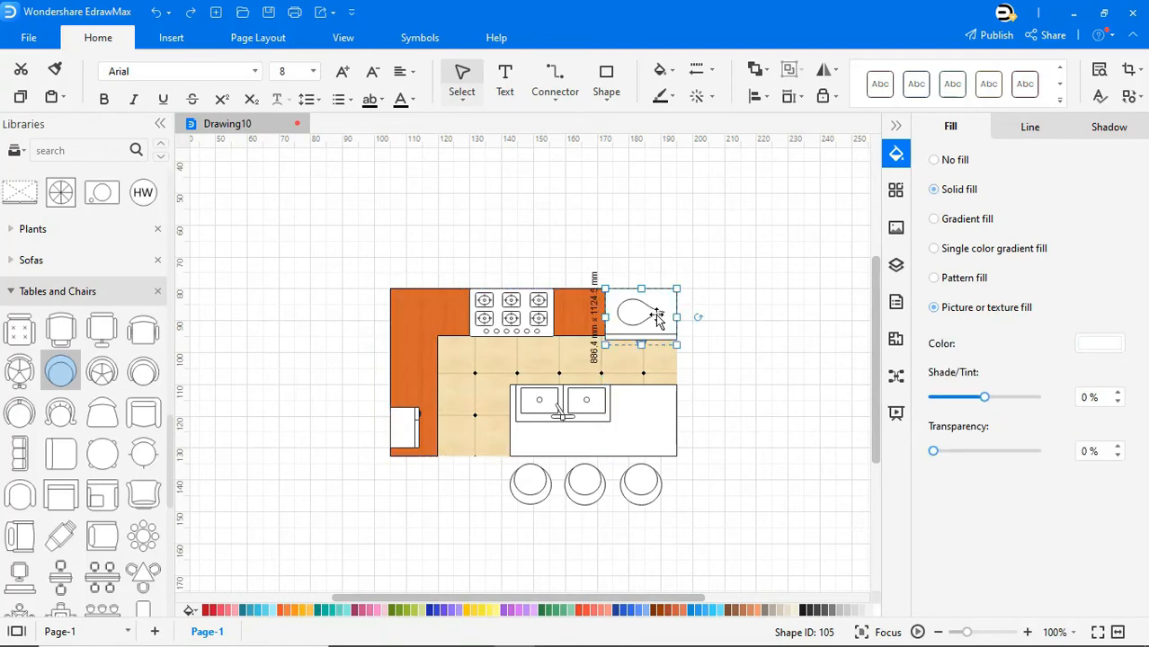
{"action": "left_click", "coordinate": [933, 308]}
{"action": "left_click", "coordinate": [1095, 343]}
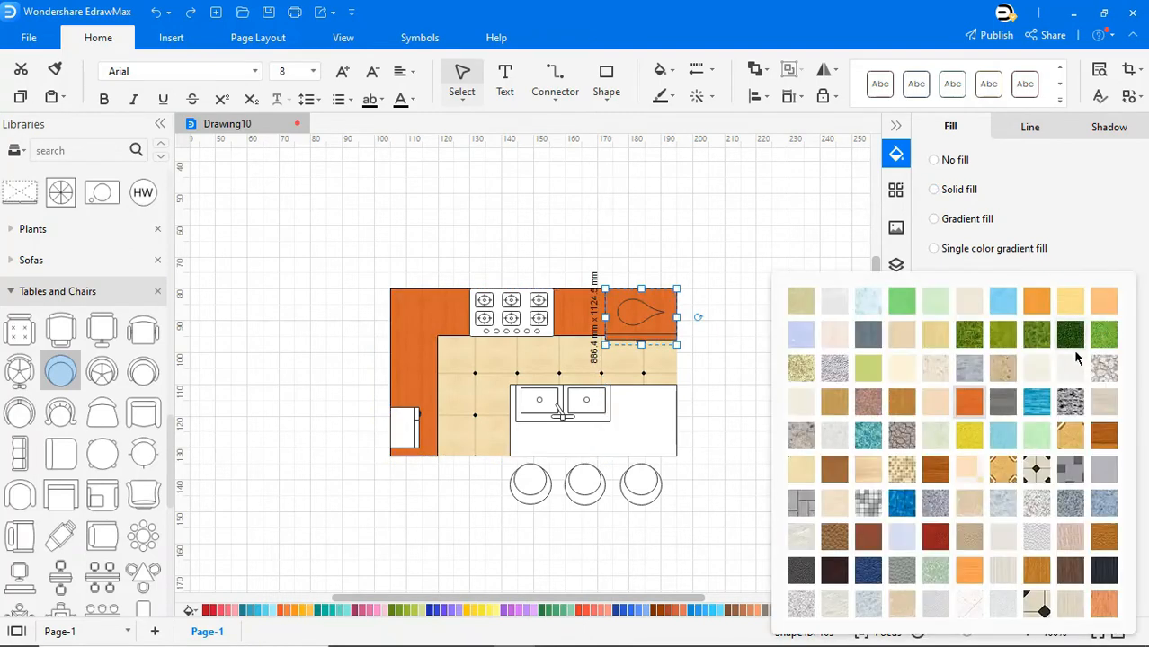
{"action": "left_click", "coordinate": [867, 439]}
{"action": "left_click", "coordinate": [523, 324]}
{"action": "left_click", "coordinate": [934, 308]}
{"action": "left_click", "coordinate": [1095, 343]}
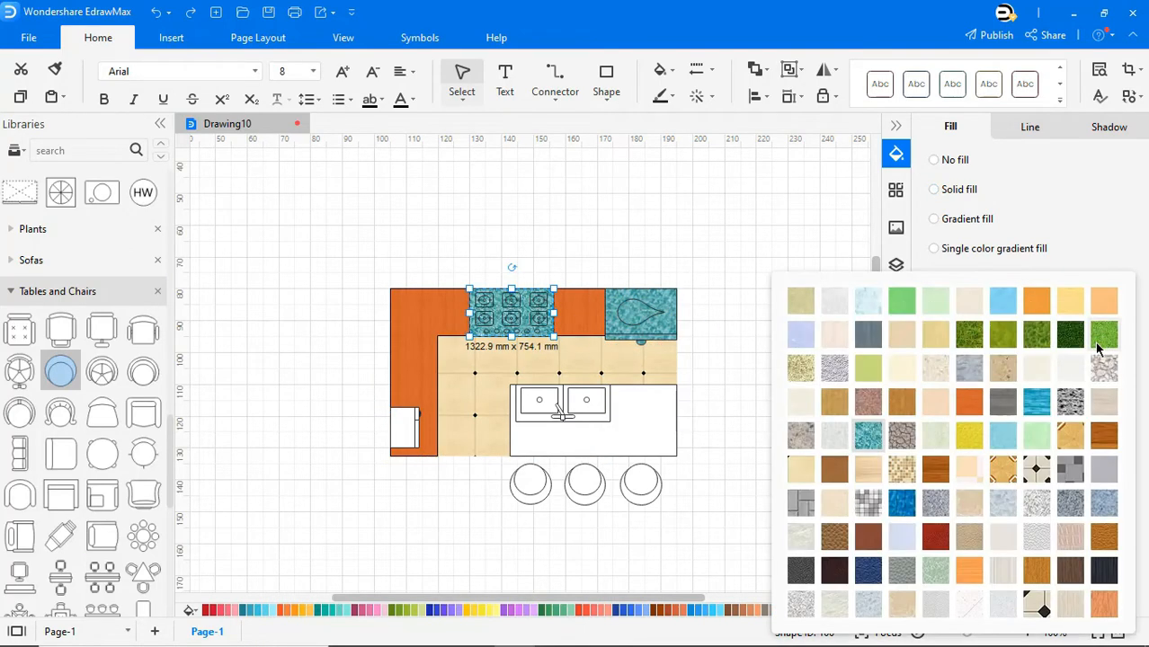
{"action": "left_click", "coordinate": [1037, 436]}
Fill the microwave with an off-white texture and the lower-right rectangular counter with a grey-beige wood texture
{"action": "left_click", "coordinate": [404, 428]}
{"action": "left_click", "coordinate": [951, 309]}
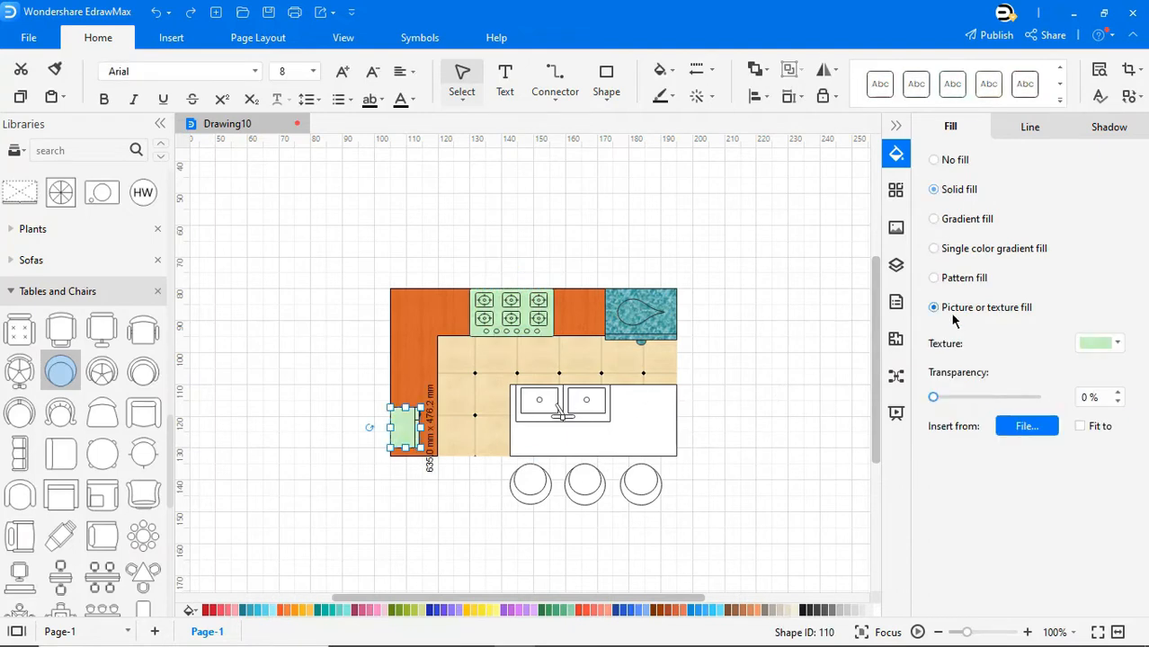
{"action": "left_click", "coordinate": [1095, 342]}
{"action": "left_click", "coordinate": [1037, 367]}
{"action": "left_click", "coordinate": [658, 418]}
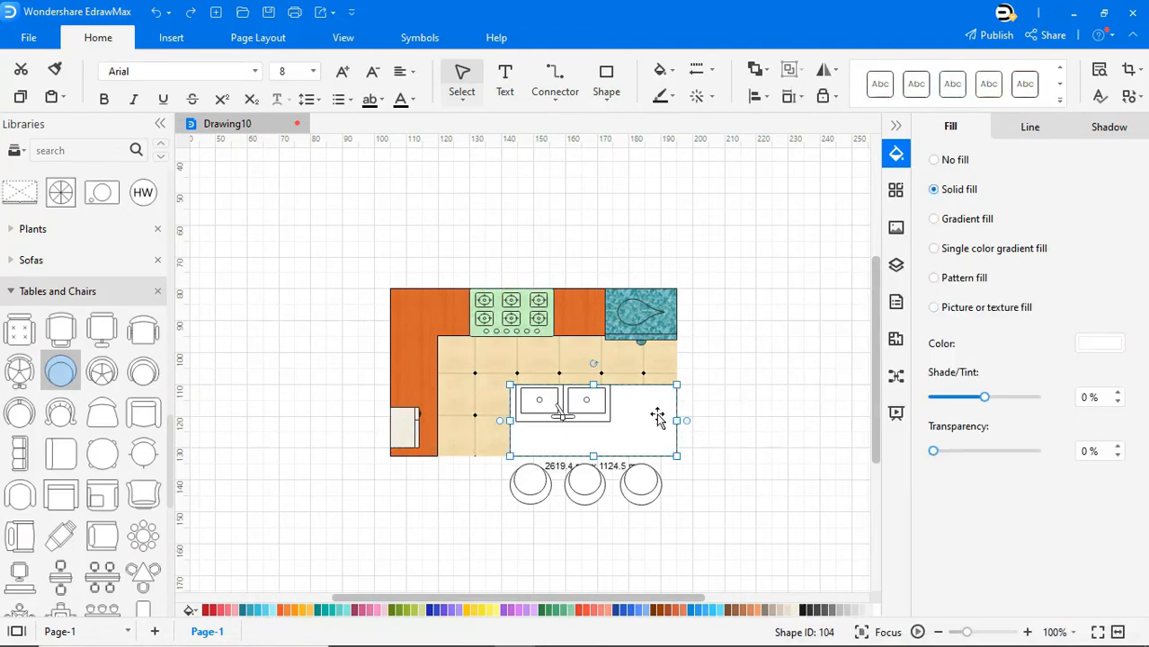
{"action": "left_click", "coordinate": [935, 308]}
{"action": "left_click", "coordinate": [1095, 343]}
{"action": "left_click", "coordinate": [1103, 401]}
{"action": "left_click", "coordinate": [779, 418]}
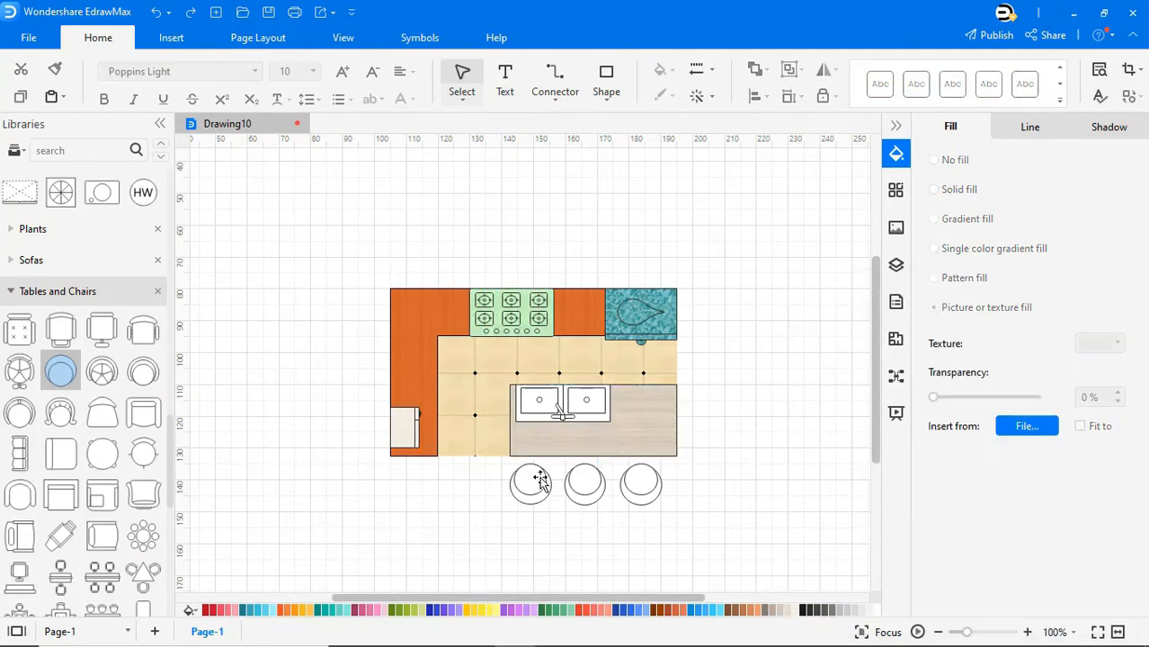
Fill all three round chairs with a tan stone texture
{"action": "left_click", "coordinate": [540, 481]}
{"action": "left_click", "coordinate": [584, 483], "text": "shift"}
{"action": "left_click", "coordinate": [641, 484], "text": "shift"}
{"action": "left_click", "coordinate": [935, 308]}
{"action": "left_click", "coordinate": [1095, 343]}
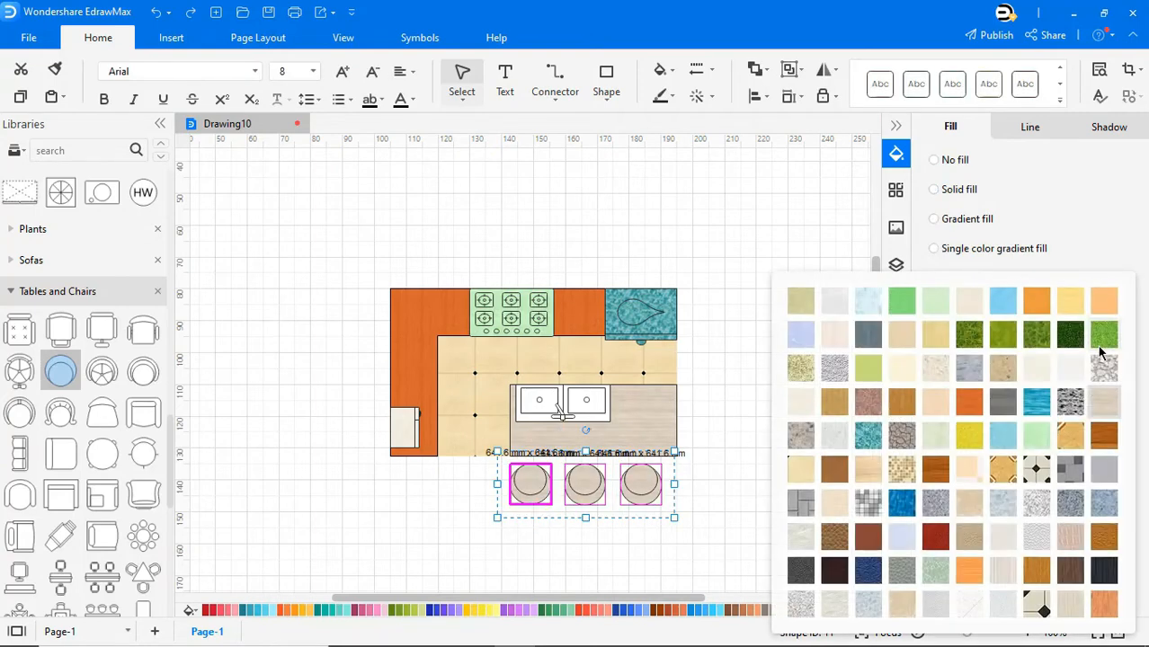
{"action": "left_click", "coordinate": [794, 468]}
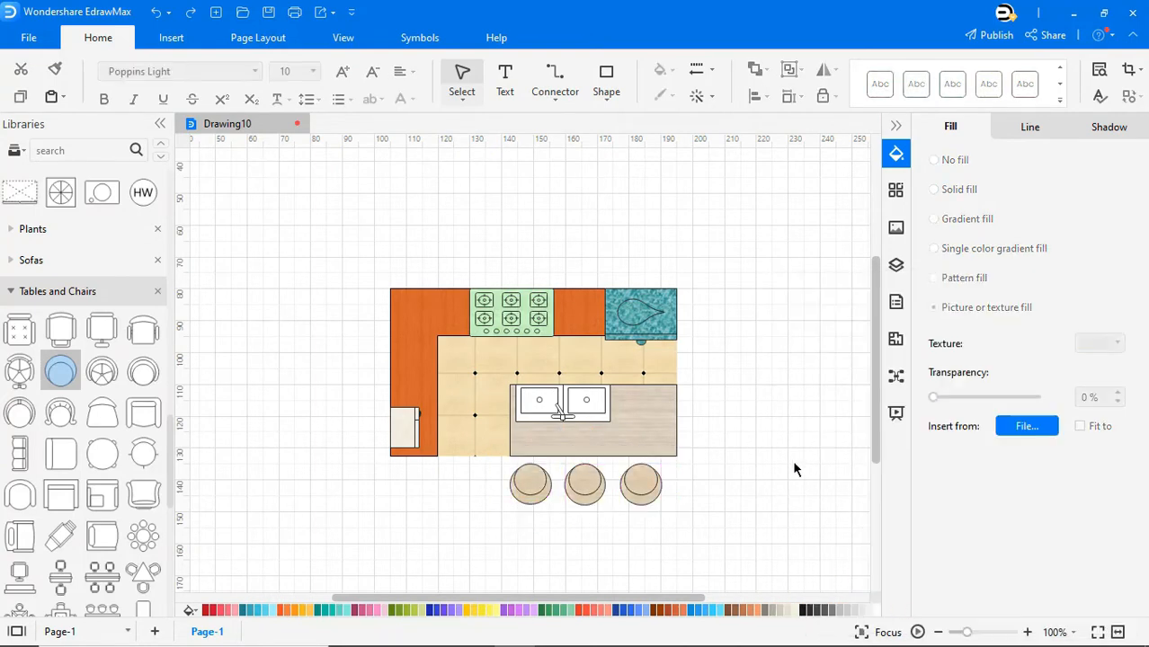
Fit the page to the finished kitchen drawing
{"action": "right_click", "coordinate": [795, 452]}
{"action": "left_click", "coordinate": [832, 399]}
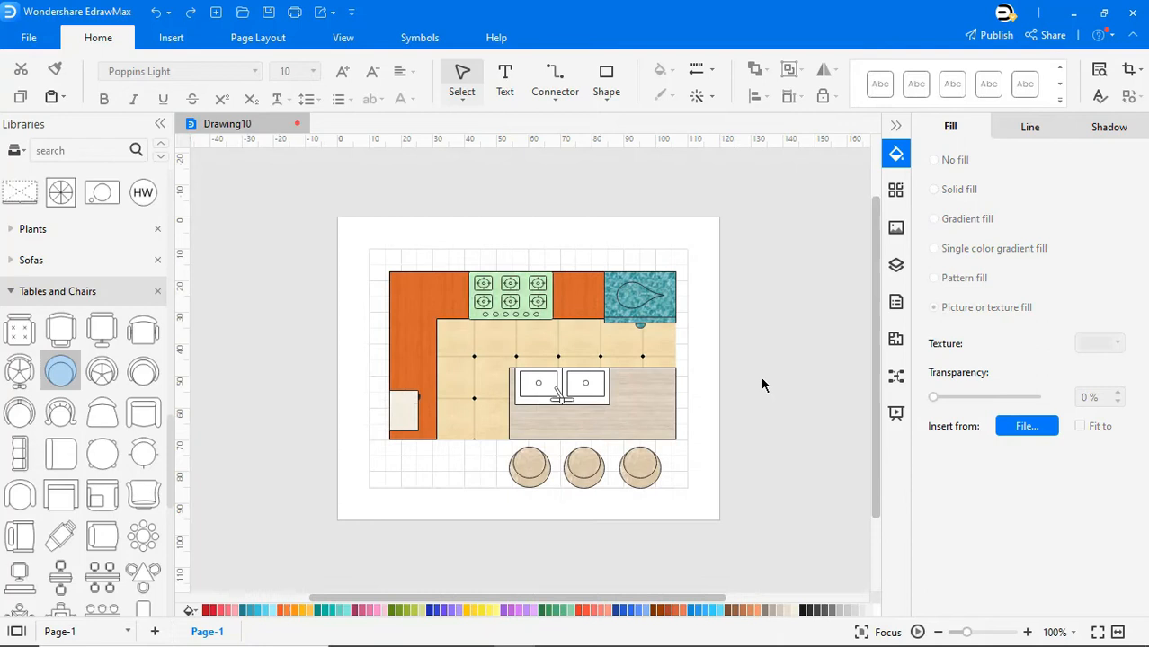
{"action": "left_click", "coordinate": [267, 39]}
{"action": "left_click", "coordinate": [609, 177]}
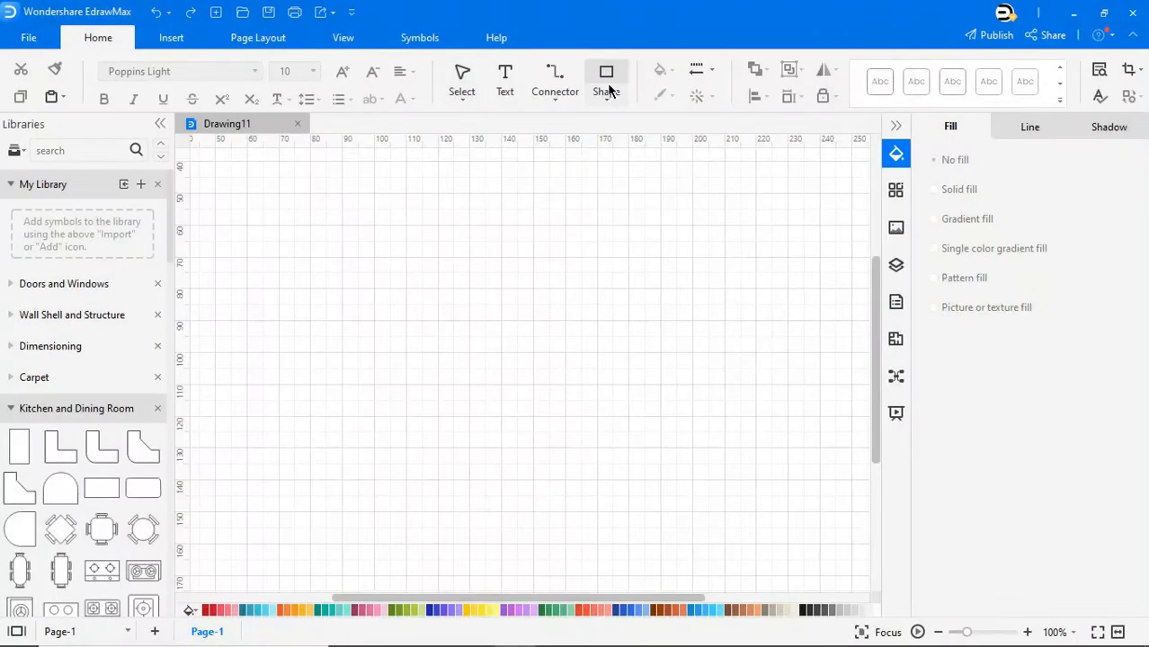
Draw an upright rectangle as the room floor in the middle of the blank Drawing11 page
{"action": "left_click", "coordinate": [607, 83]}
{"action": "left_click", "coordinate": [627, 135]}
{"action": "left_click_drag", "start_coordinate": [363, 234], "coordinate": [547, 439]}
{"action": "left_click_drag", "start_coordinate": [575, 495], "coordinate": [597, 512]}
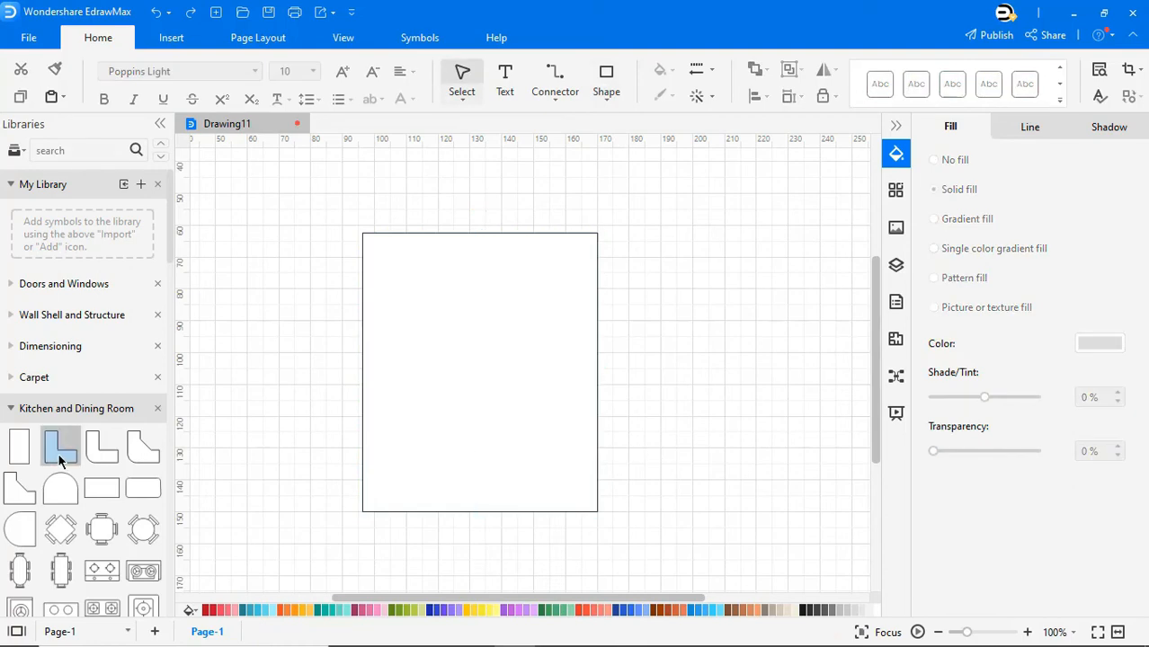
Place an L-shaped counter of about 2686 x 3506 mm in the room's upper-left corner, along the upper and left walls
{"action": "left_click_drag", "start_coordinate": [58, 452], "coordinate": [409, 263]}
{"action": "left_click_drag", "start_coordinate": [480, 291], "coordinate": [532, 292]}
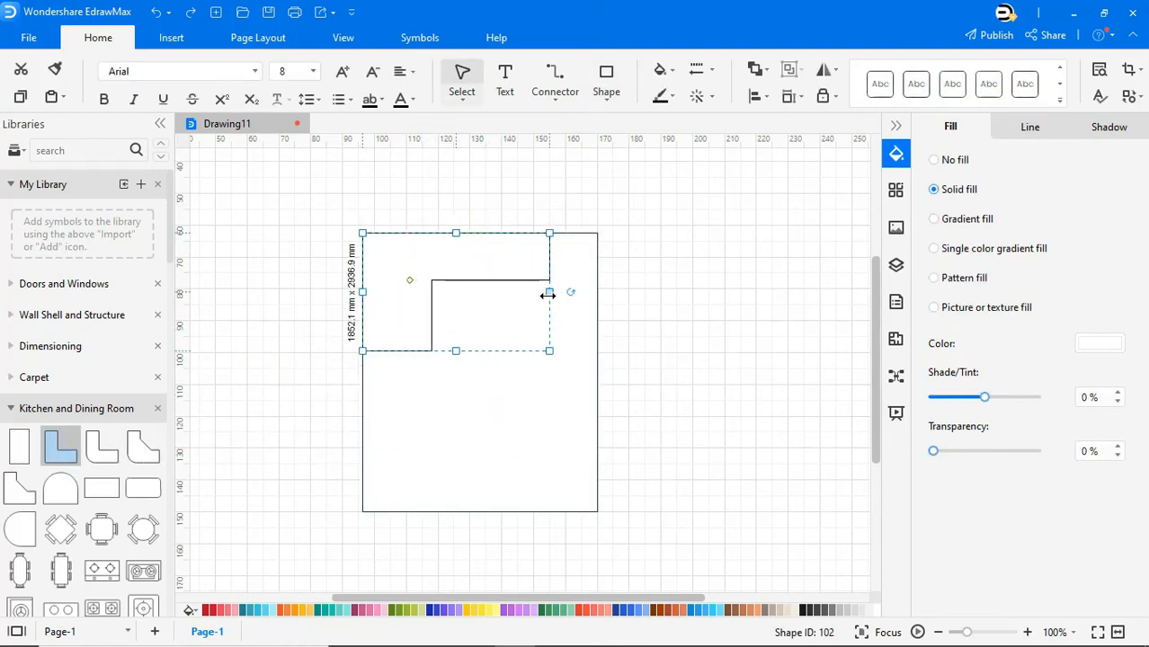
{"action": "left_click_drag", "start_coordinate": [449, 351], "coordinate": [452, 456]}
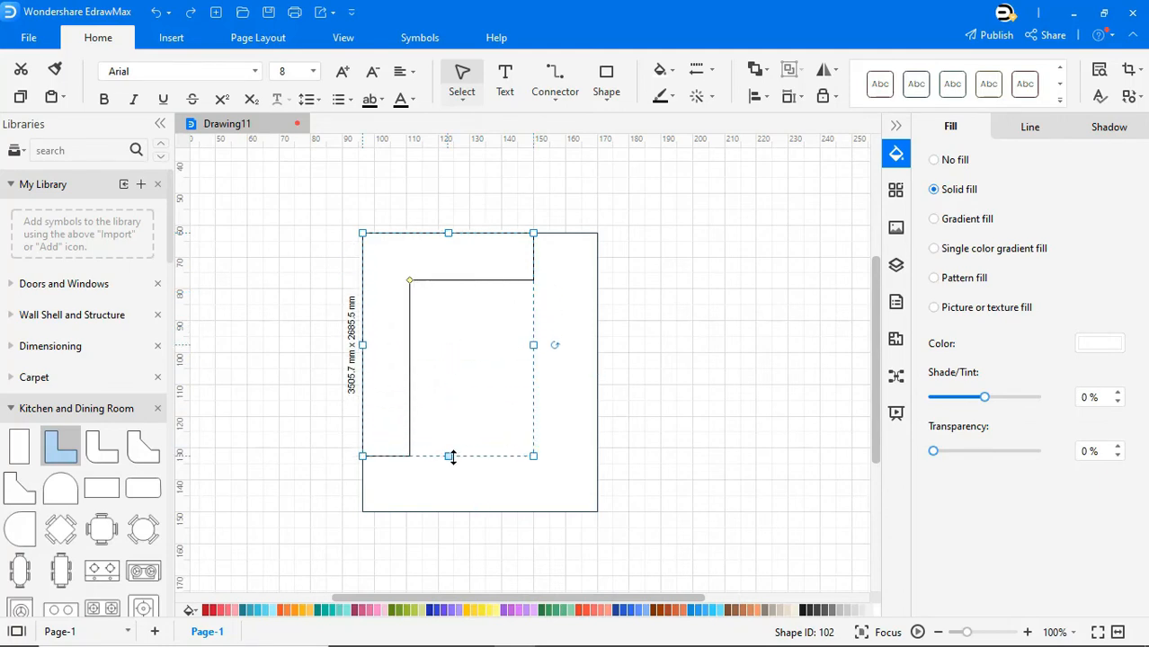
Place a vertical rectangular counter of about 741 x 3254 mm along the right wall, starting at the upper corner
{"action": "left_click_drag", "start_coordinate": [19, 447], "coordinate": [575, 276]}
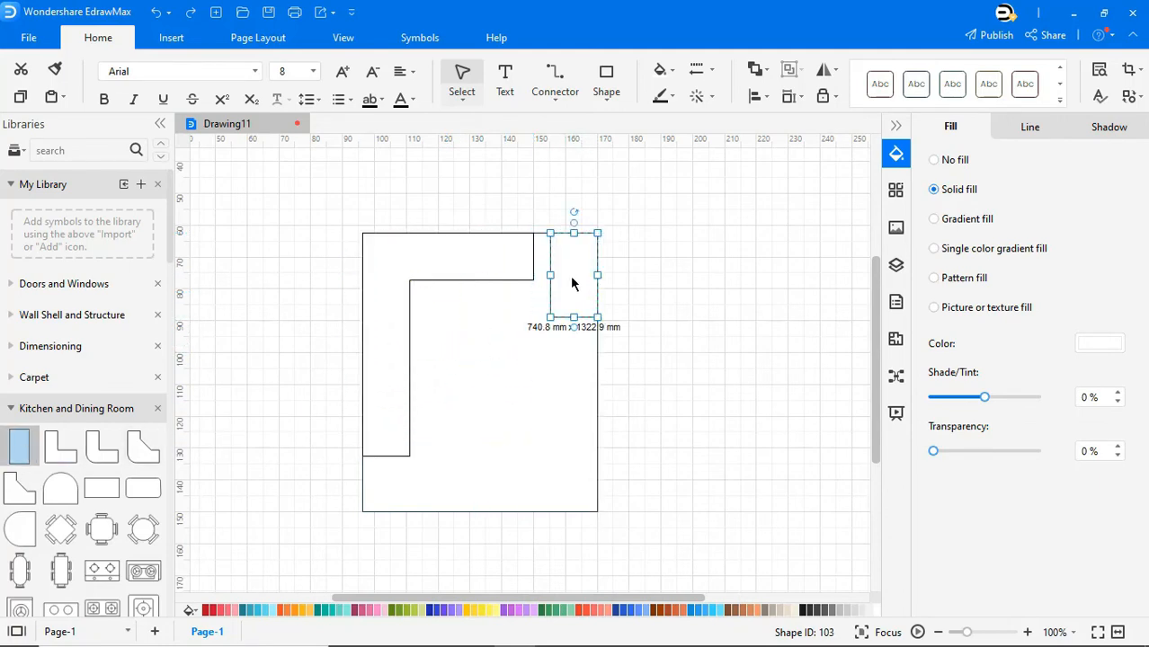
{"action": "left_click_drag", "start_coordinate": [574, 316], "coordinate": [574, 393]}
{"action": "left_click_drag", "start_coordinate": [574, 402], "coordinate": [575, 442]}
Place a horizontal rectangular counter of about 1932 x 873 mm in the lower-left corner, below the L-shaped counter's left arm
{"action": "left_click_drag", "start_coordinate": [102, 489], "coordinate": [485, 477]}
{"action": "left_click_drag", "start_coordinate": [424, 504], "coordinate": [424, 512]}
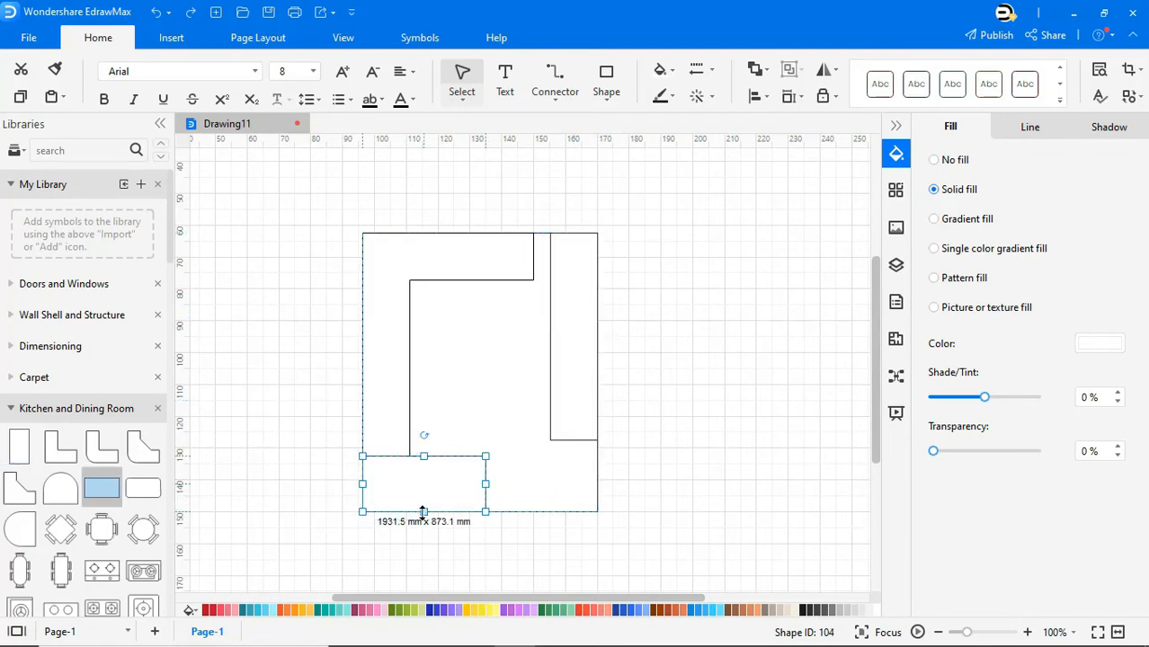
{"action": "left_click", "coordinate": [445, 552]}
Widen the L-shaped counter to meet the right counter, and unite all three counters into one shape
{"action": "left_click", "coordinate": [499, 280]}
{"action": "left_click_drag", "start_coordinate": [531, 346], "coordinate": [550, 346]}
{"action": "left_click", "coordinate": [689, 339]}
{"action": "left_click", "coordinate": [570, 351]}
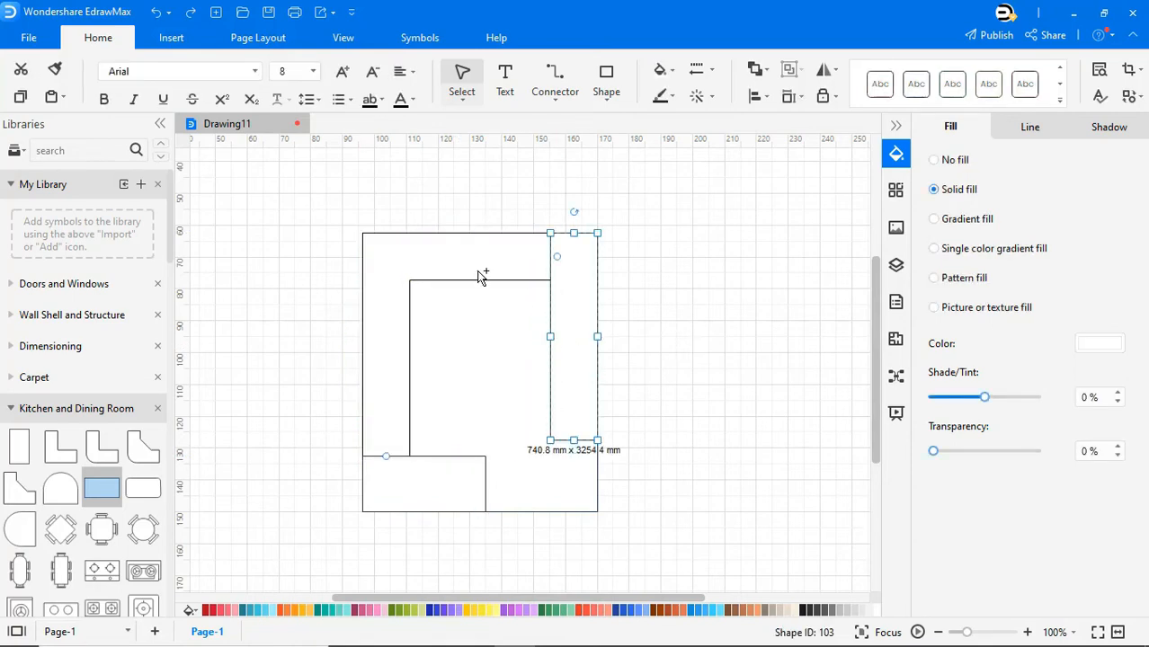
{"action": "left_click", "coordinate": [480, 273], "text": "shift"}
{"action": "left_click", "coordinate": [407, 485], "text": "shift"}
{"action": "left_click", "coordinate": [419, 38]}
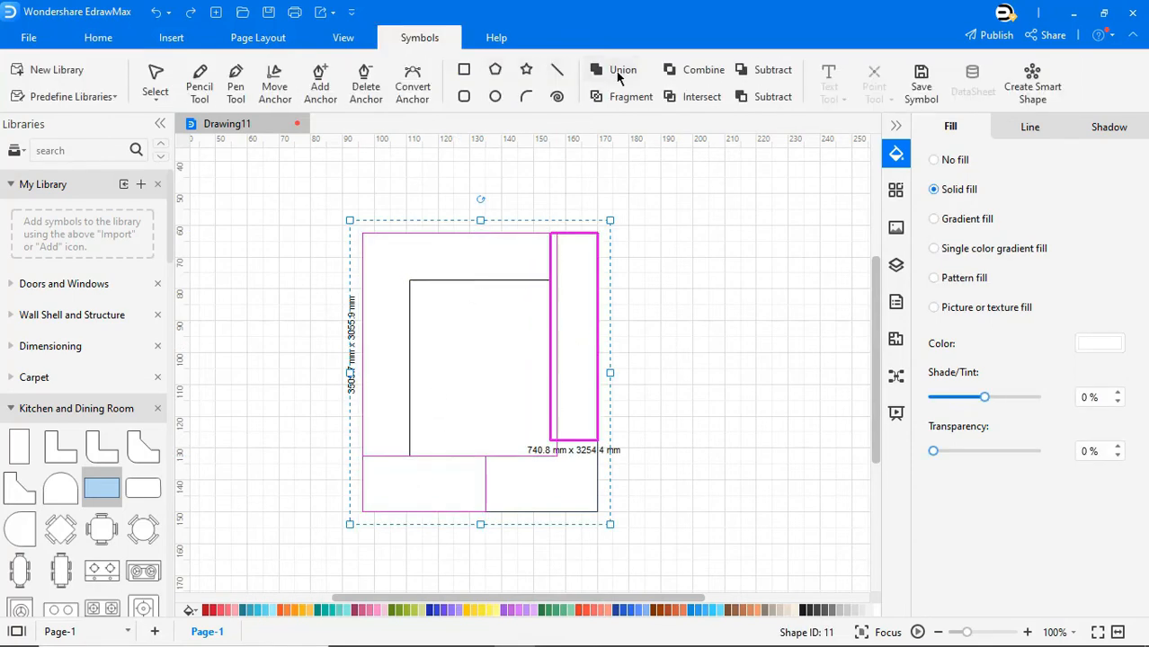
{"action": "left_click", "coordinate": [612, 70]}
{"action": "left_click", "coordinate": [676, 355]}
Place the water-drop appliance, facing left, at the lower end of the right counter arm, about 873 x 873 mm in size
{"action": "scroll", "coordinate": [148, 464], "scroll_direction": "down", "scroll_amount": 10}
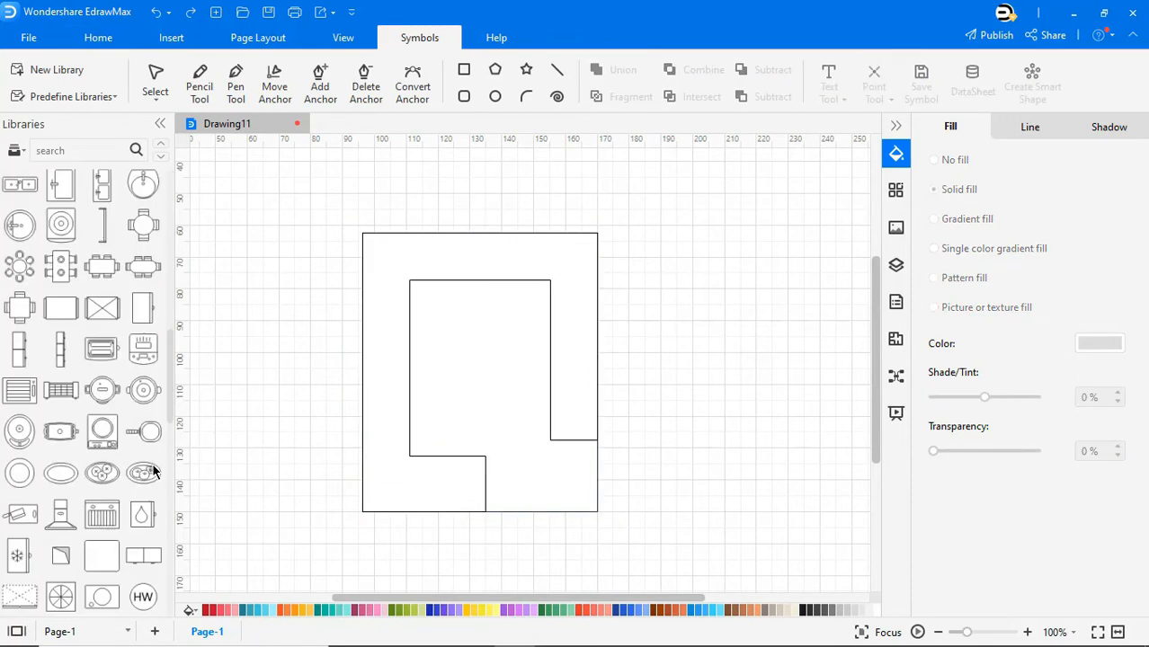
{"action": "left_click_drag", "start_coordinate": [142, 412], "coordinate": [465, 409]}
{"action": "left_click_drag", "start_coordinate": [469, 366], "coordinate": [482, 452]}
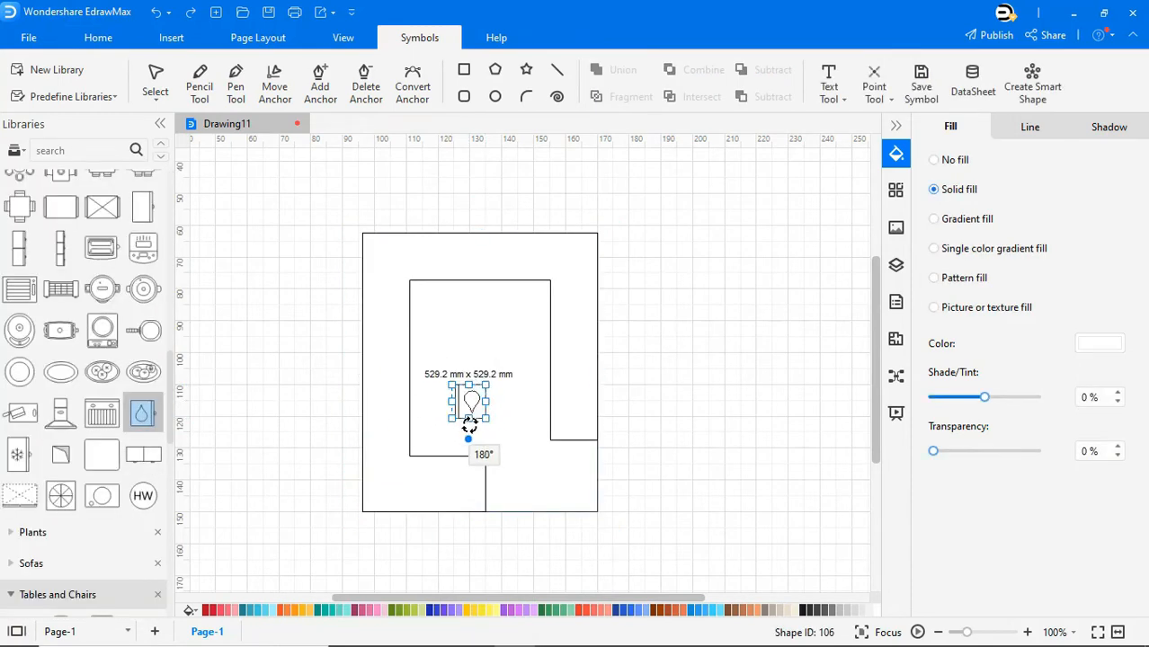
{"action": "left_click_drag", "start_coordinate": [469, 402], "coordinate": [541, 385]}
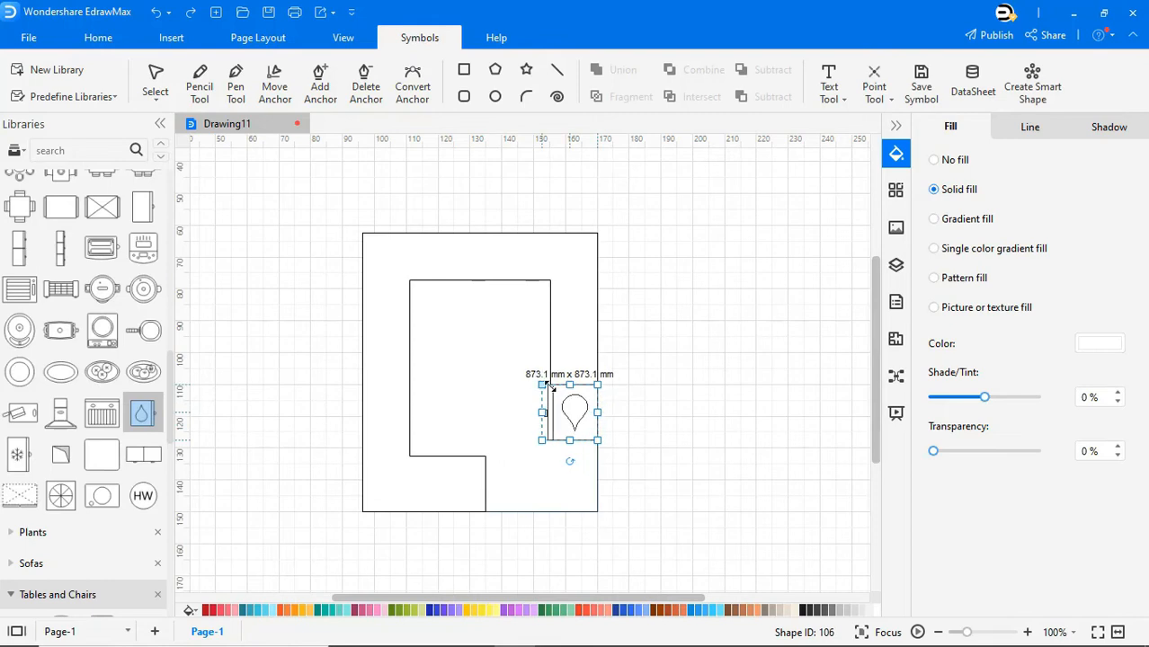
Place a two-burner stove against the left wall, midway along the left counter arm
{"action": "scroll", "coordinate": [155, 438], "scroll_direction": "up", "scroll_amount": 5}
{"action": "scroll", "coordinate": [155, 438], "scroll_direction": "up", "scroll_amount": 10}
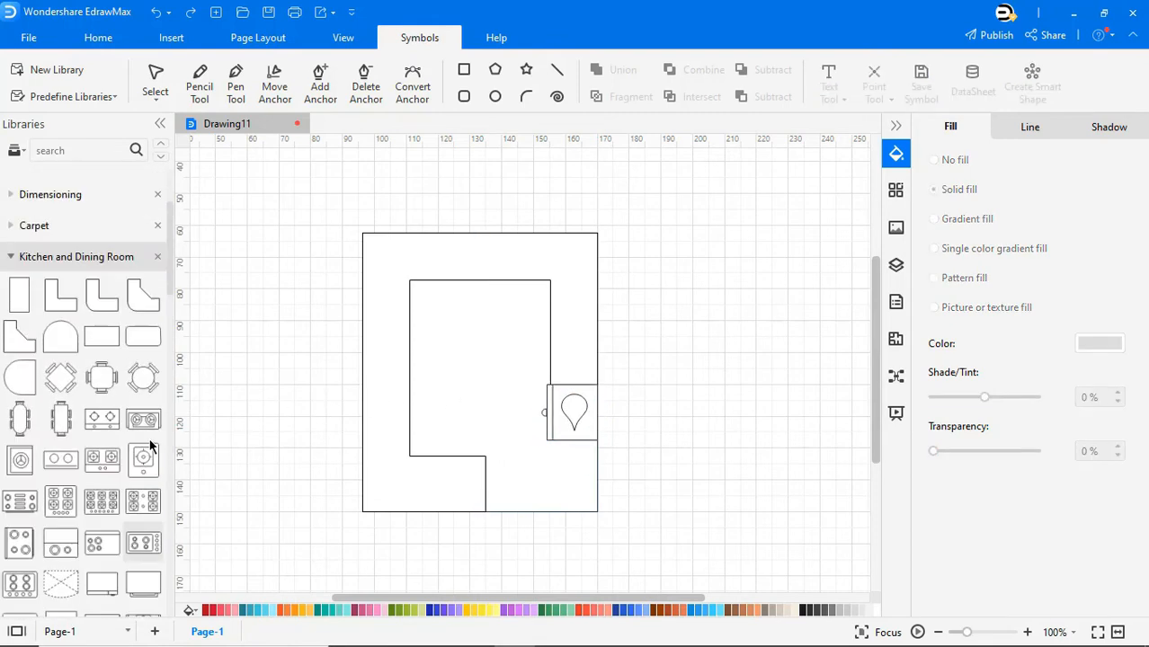
{"action": "left_click_drag", "start_coordinate": [102, 459], "coordinate": [383, 373]}
{"action": "left_click", "coordinate": [277, 384]}
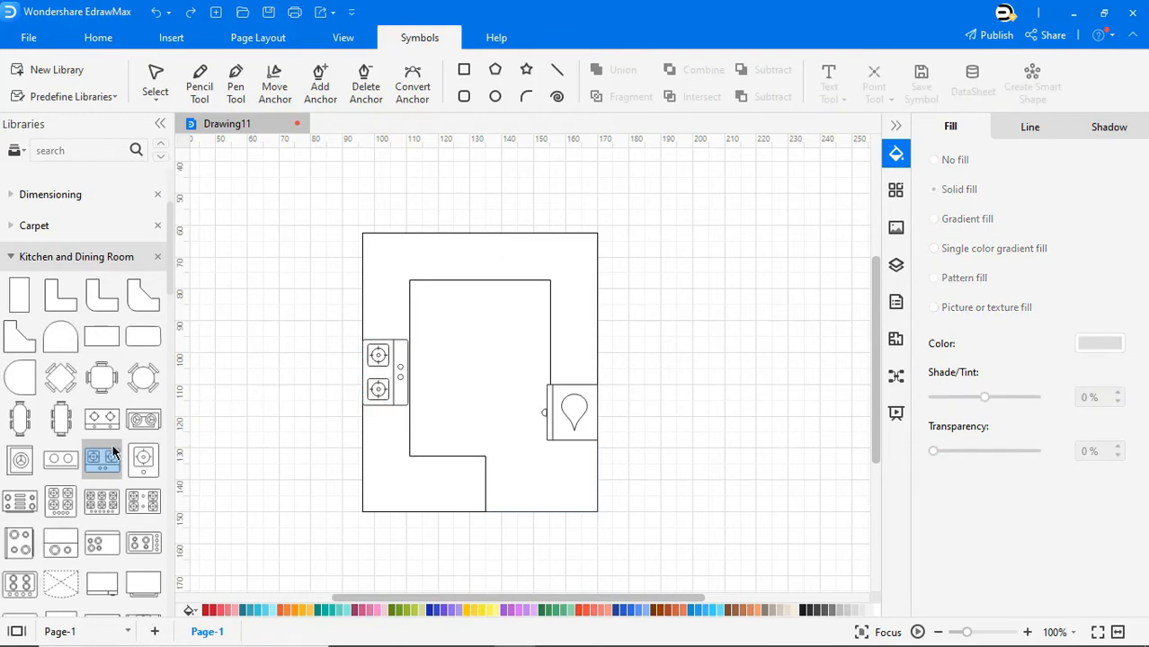
Place a double sink of about 1482 x 688 mm on the upper counter and a microwave in the upper-left corner
{"action": "scroll", "coordinate": [113, 463], "scroll_direction": "down", "scroll_amount": 5}
{"action": "left_click_drag", "start_coordinate": [101, 547], "coordinate": [486, 277]}
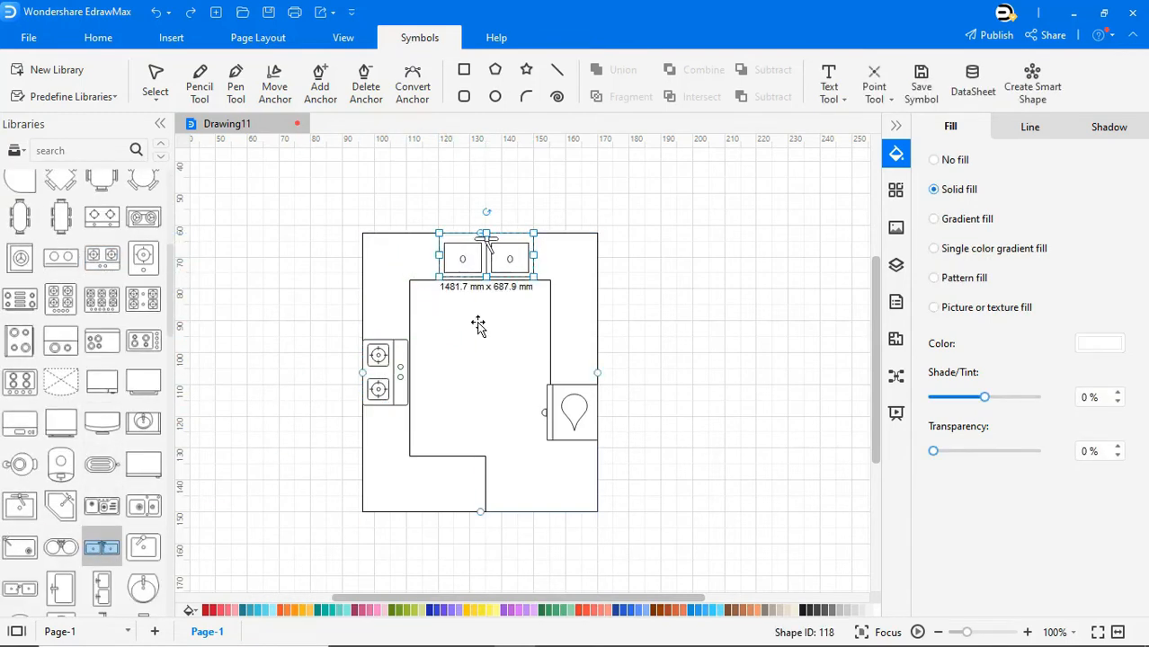
{"action": "left_click", "coordinate": [479, 324]}
{"action": "left_click_drag", "start_coordinate": [102, 382], "coordinate": [378, 261]}
{"action": "left_click", "coordinate": [303, 319]}
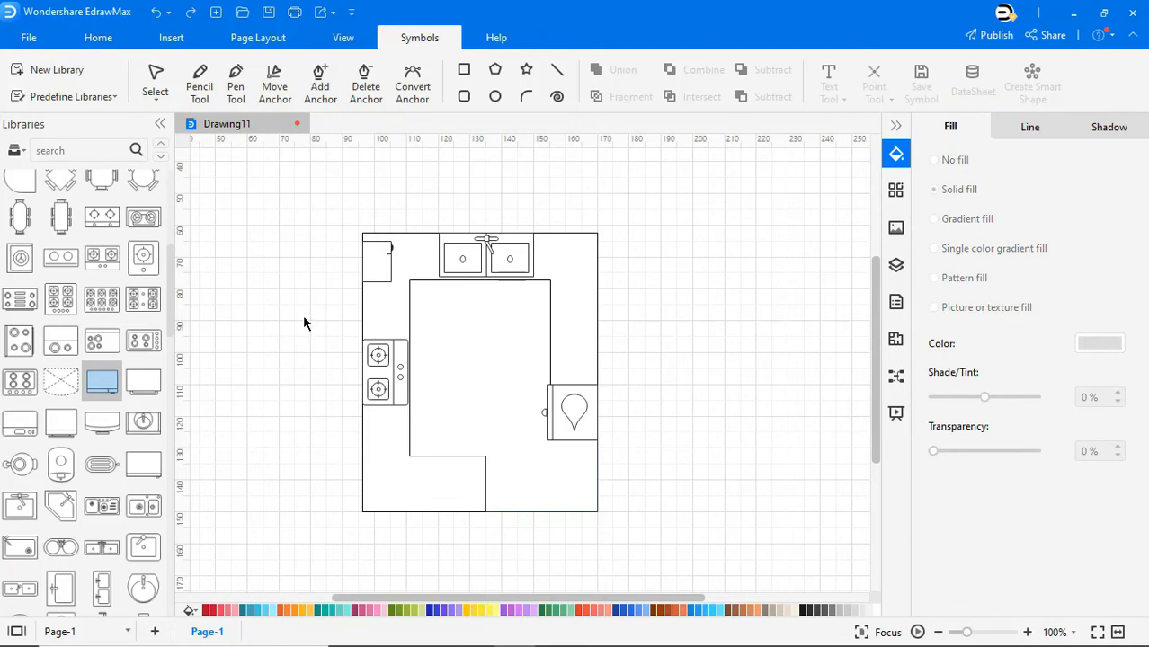
Place two round chairs side by side below the counter's lower-left section, with their backs facing away from it
{"action": "scroll", "coordinate": [90, 360], "scroll_direction": "down", "scroll_amount": 10}
{"action": "left_click_drag", "start_coordinate": [61, 473], "coordinate": [261, 493]}
{"action": "left_click_drag", "start_coordinate": [258, 441], "coordinate": [252, 533]}
{"action": "left_click_drag", "start_coordinate": [248, 478], "coordinate": [457, 545]}
{"action": "key", "text": "ctrl+d"}
{"action": "left_click", "coordinate": [513, 557]}
Remove the floor rectangle's outline and fill it with a beige tile texture
{"action": "left_click", "coordinate": [513, 495]}
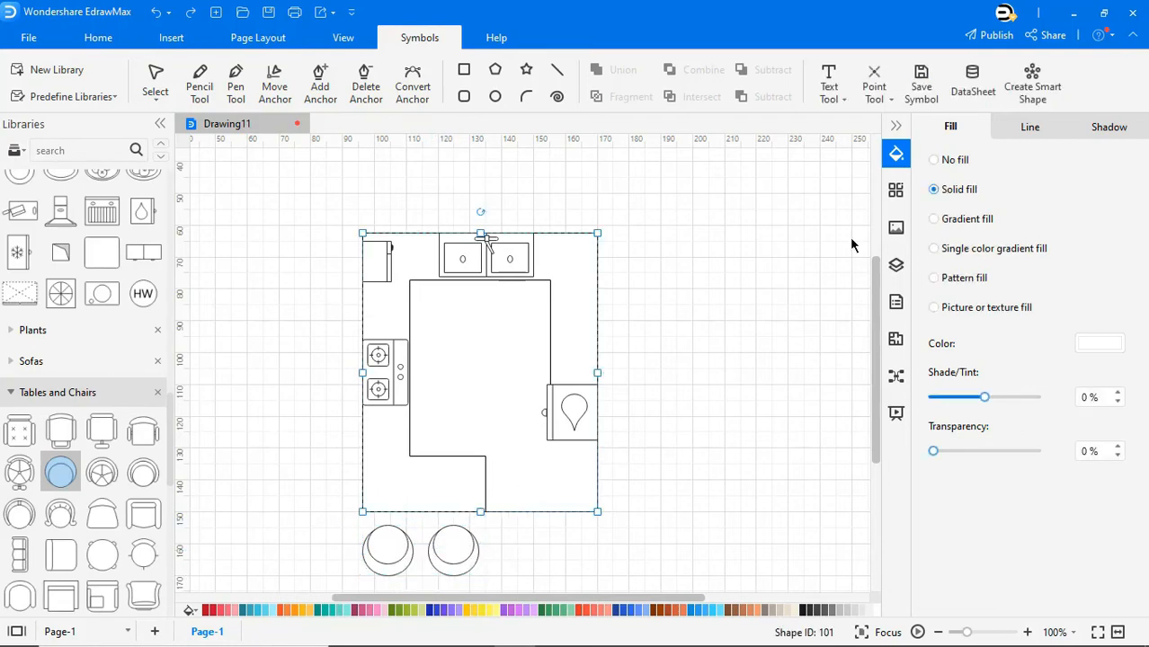
{"action": "left_click", "coordinate": [1030, 127]}
{"action": "left_click", "coordinate": [935, 160]}
{"action": "left_click", "coordinate": [819, 284]}
{"action": "left_click", "coordinate": [541, 341]}
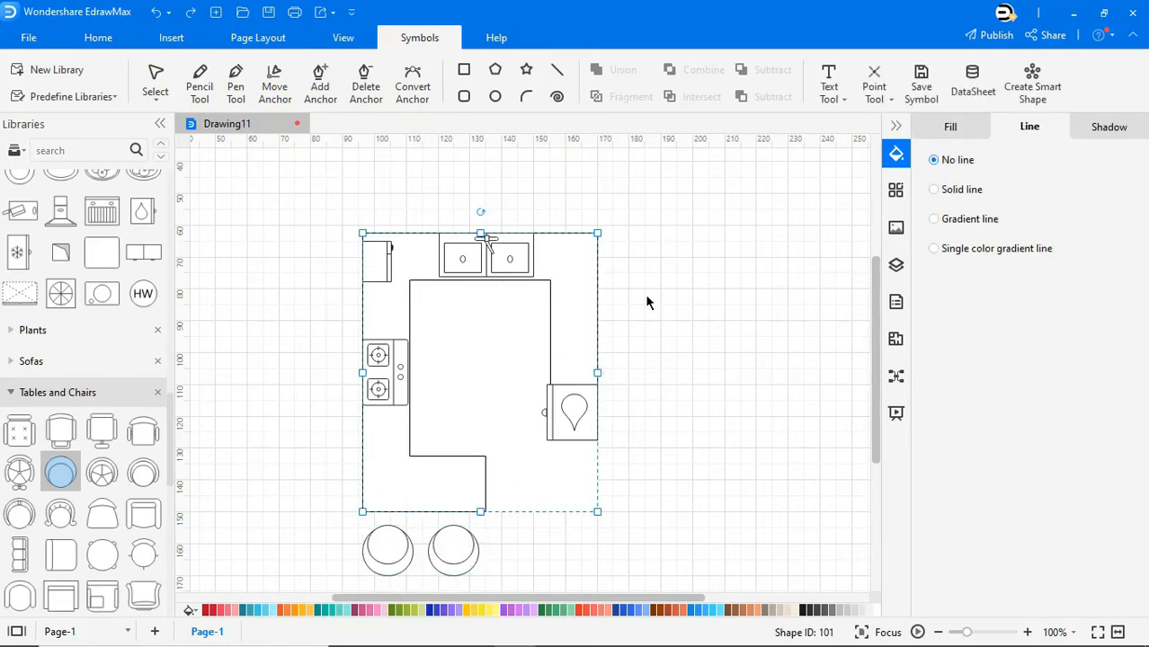
{"action": "left_click", "coordinate": [951, 127]}
{"action": "left_click", "coordinate": [951, 309]}
{"action": "left_click", "coordinate": [1099, 342]}
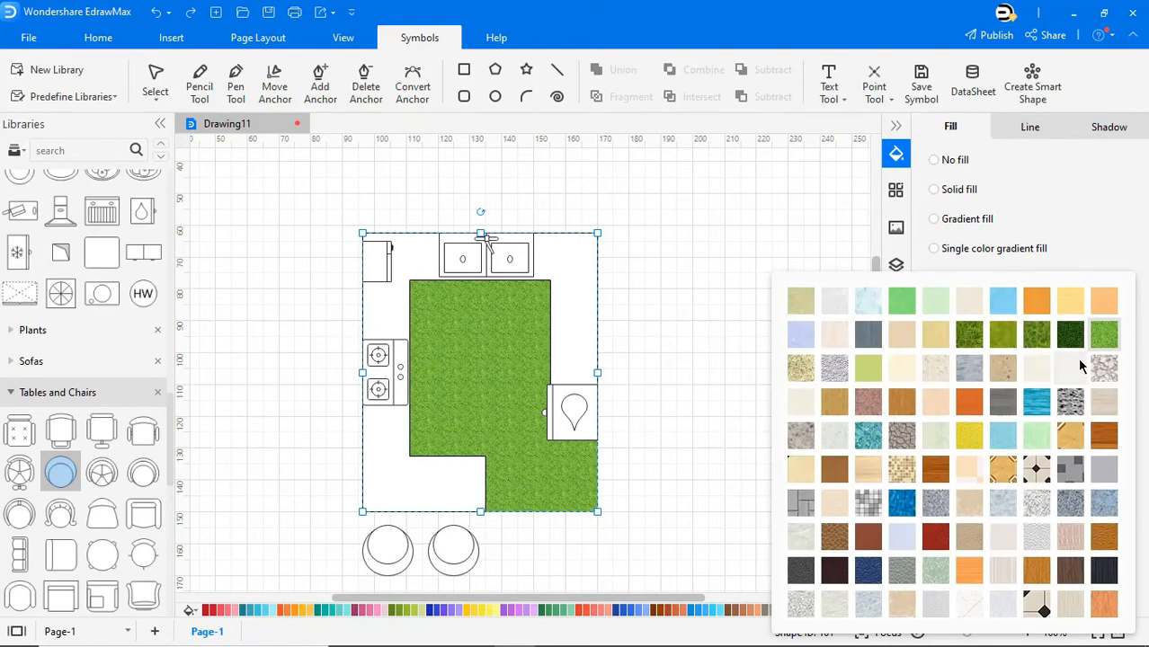
{"action": "left_click", "coordinate": [806, 469]}
Fill the G-shaped counter with an orange-brown wood grain texture
{"action": "left_click", "coordinate": [574, 344]}
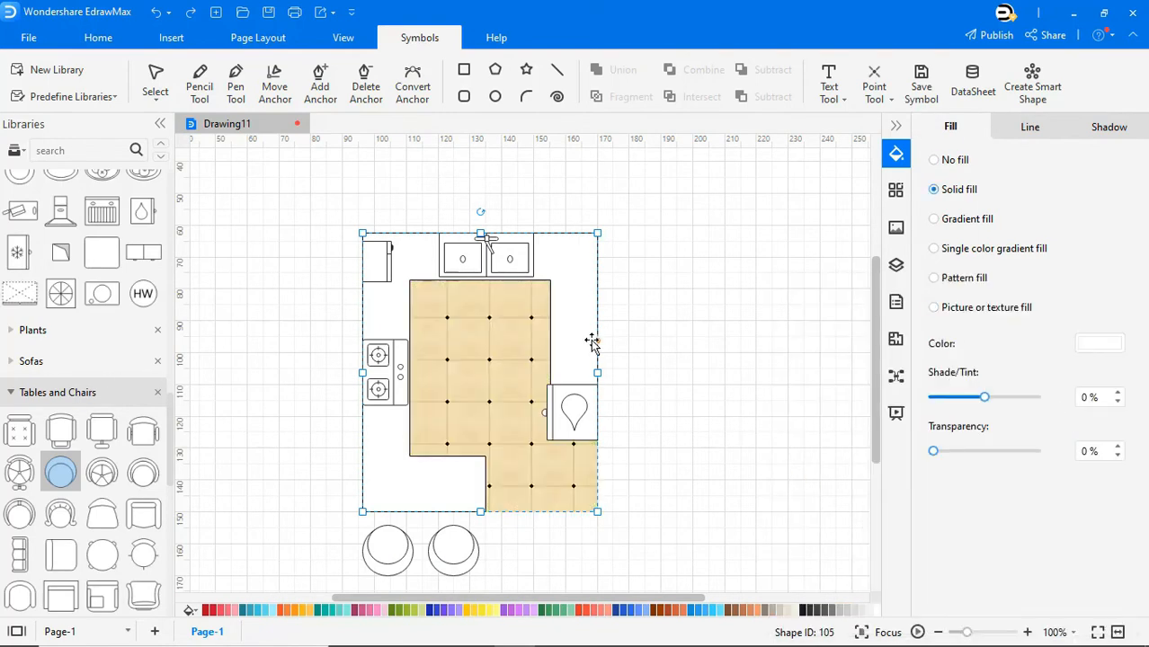
{"action": "left_click", "coordinate": [935, 309]}
{"action": "left_click", "coordinate": [1099, 343]}
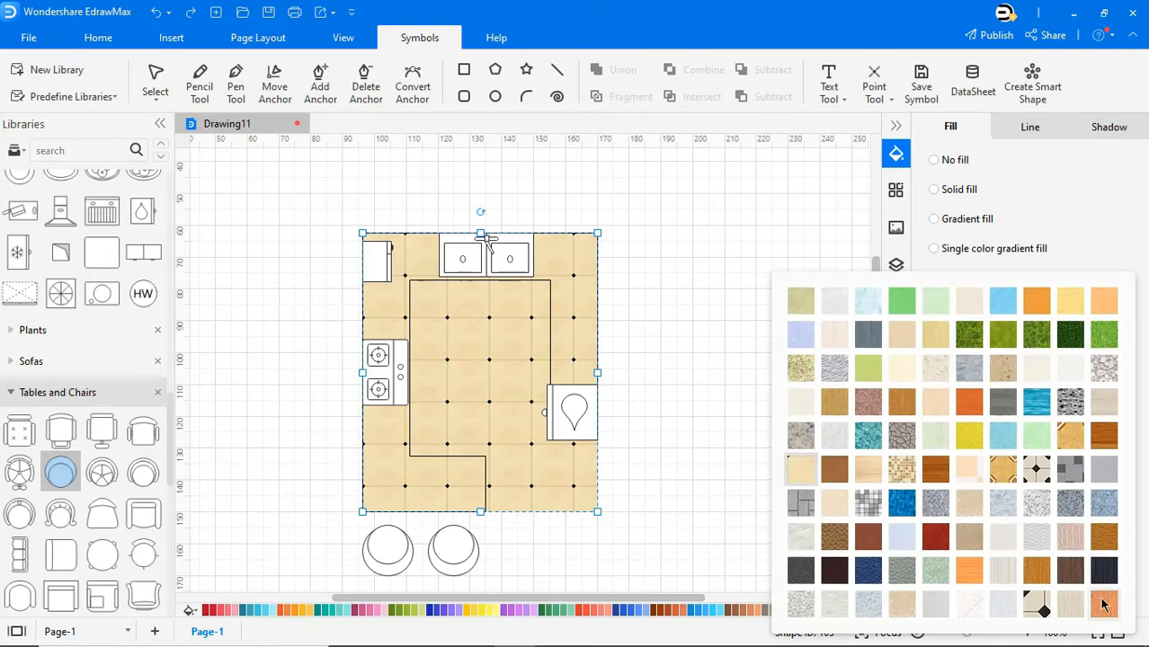
{"action": "left_click", "coordinate": [1097, 607]}
Fill the drop-marked appliance at the end of the right counter arm with a teal marbled texture
{"action": "left_click", "coordinate": [574, 430]}
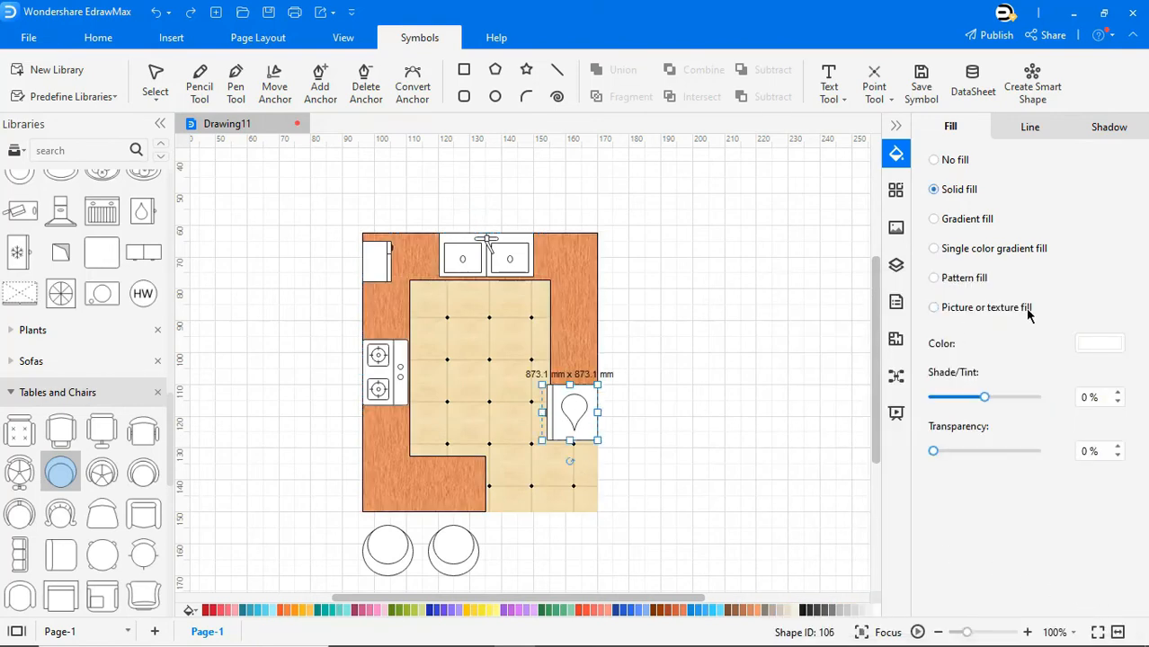
{"action": "left_click", "coordinate": [1025, 307]}
{"action": "left_click", "coordinate": [1099, 343]}
{"action": "left_click", "coordinate": [869, 438]}
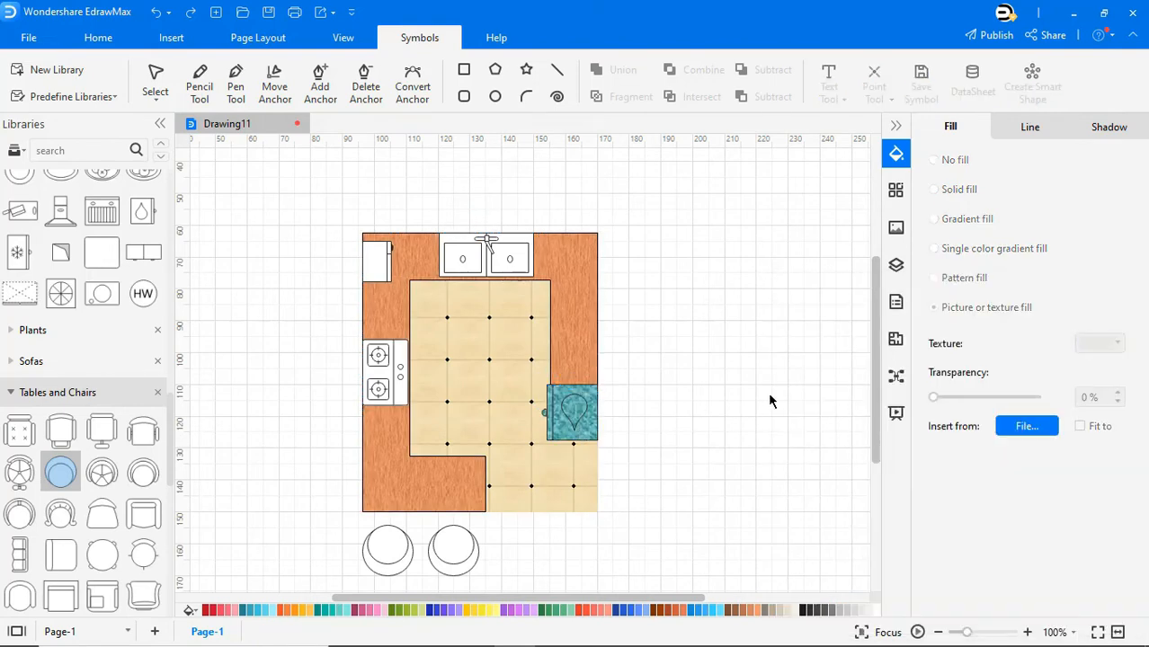
Fill the double sink on the upper counter and the microwave in the upper-left corner with a light grey texture
{"action": "left_click", "coordinate": [479, 254]}
{"action": "left_click", "coordinate": [934, 307]}
{"action": "left_click", "coordinate": [1099, 342]}
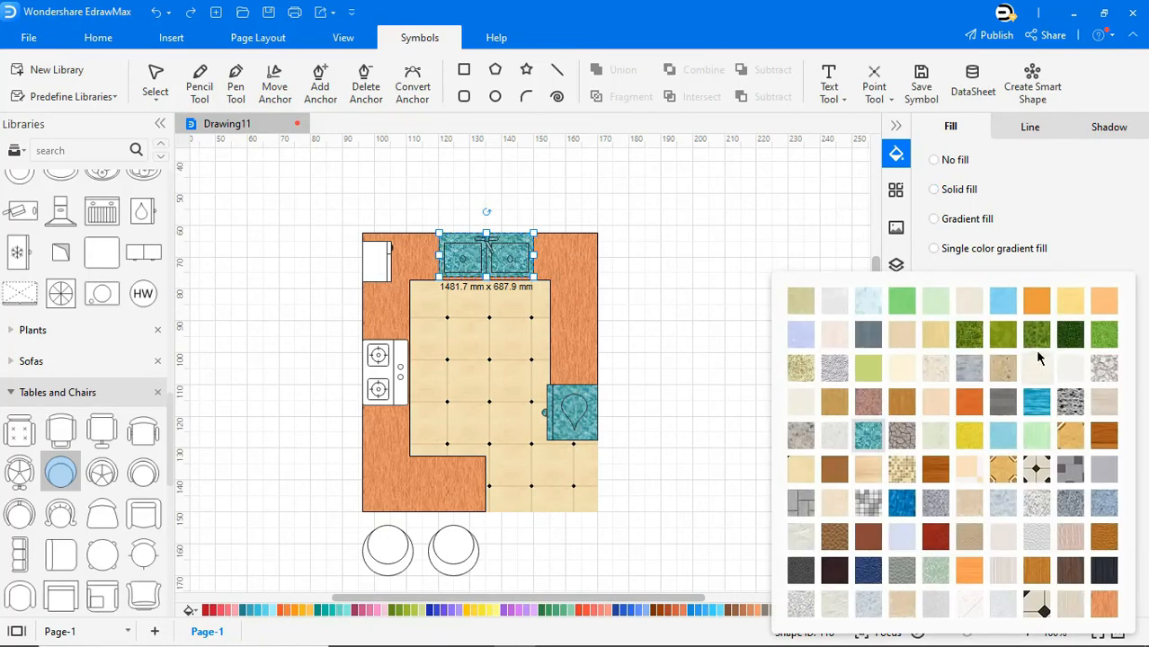
{"action": "left_click", "coordinate": [836, 437]}
{"action": "left_click", "coordinate": [376, 260]}
{"action": "left_click", "coordinate": [986, 306]}
{"action": "left_click", "coordinate": [1099, 343]}
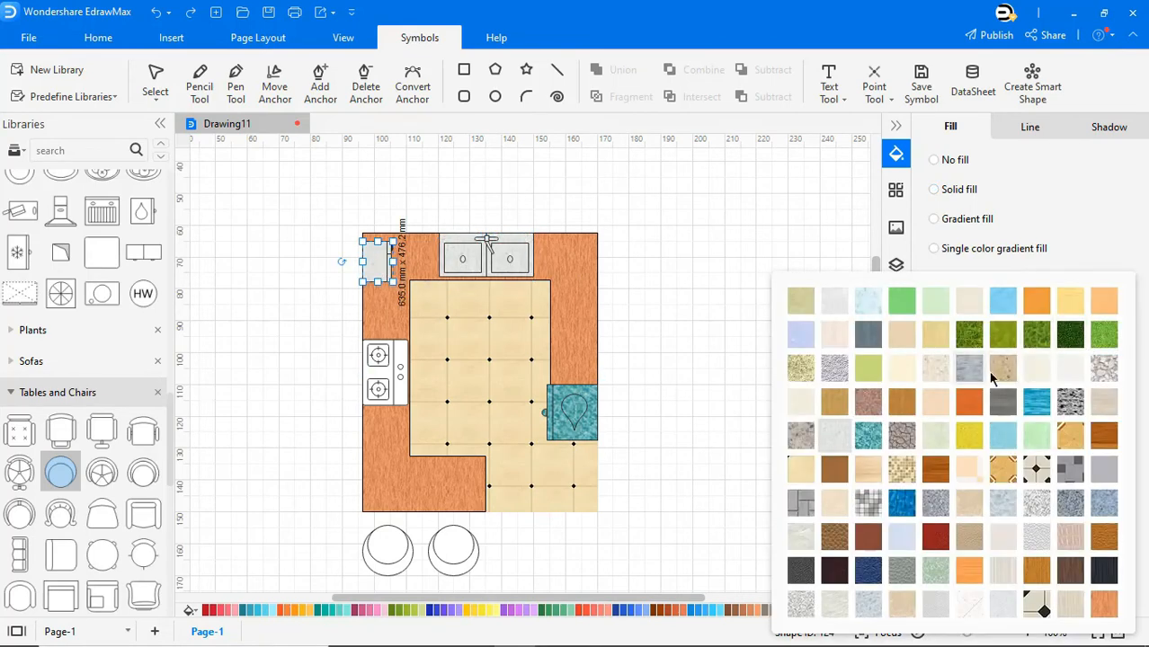
{"action": "left_click", "coordinate": [831, 438]}
Fill the two-burner stove on the left counter arm with a light green texture
{"action": "left_click", "coordinate": [385, 372]}
{"action": "left_click", "coordinate": [935, 306]}
{"action": "left_click", "coordinate": [1099, 342]}
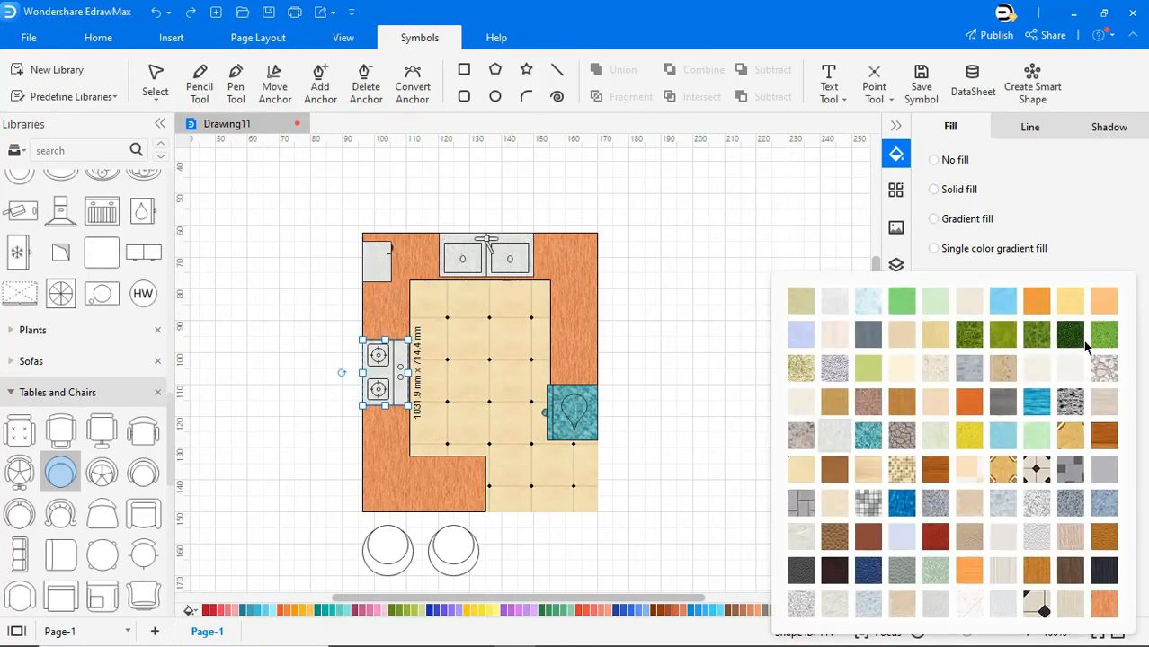
{"action": "left_click", "coordinate": [1036, 402]}
Fill both round chairs below the counter with a grey-green speckled texture
{"action": "left_click", "coordinate": [402, 544]}
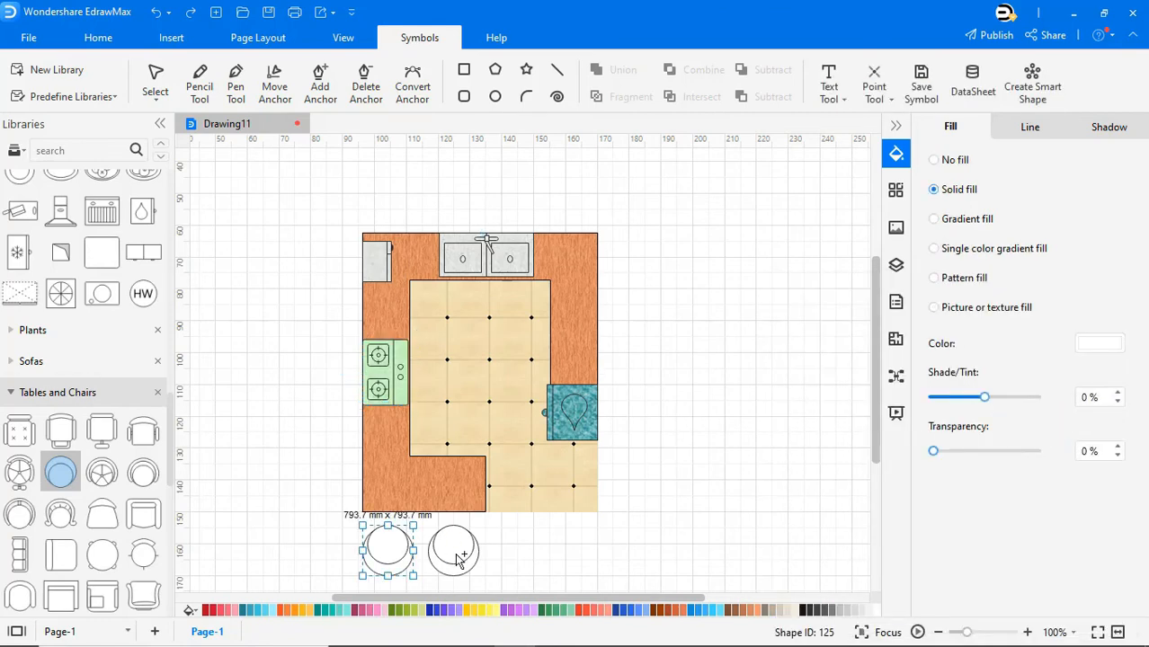
{"action": "left_click", "coordinate": [934, 306]}
{"action": "left_click", "coordinate": [1096, 349]}
{"action": "left_click", "coordinate": [941, 576]}
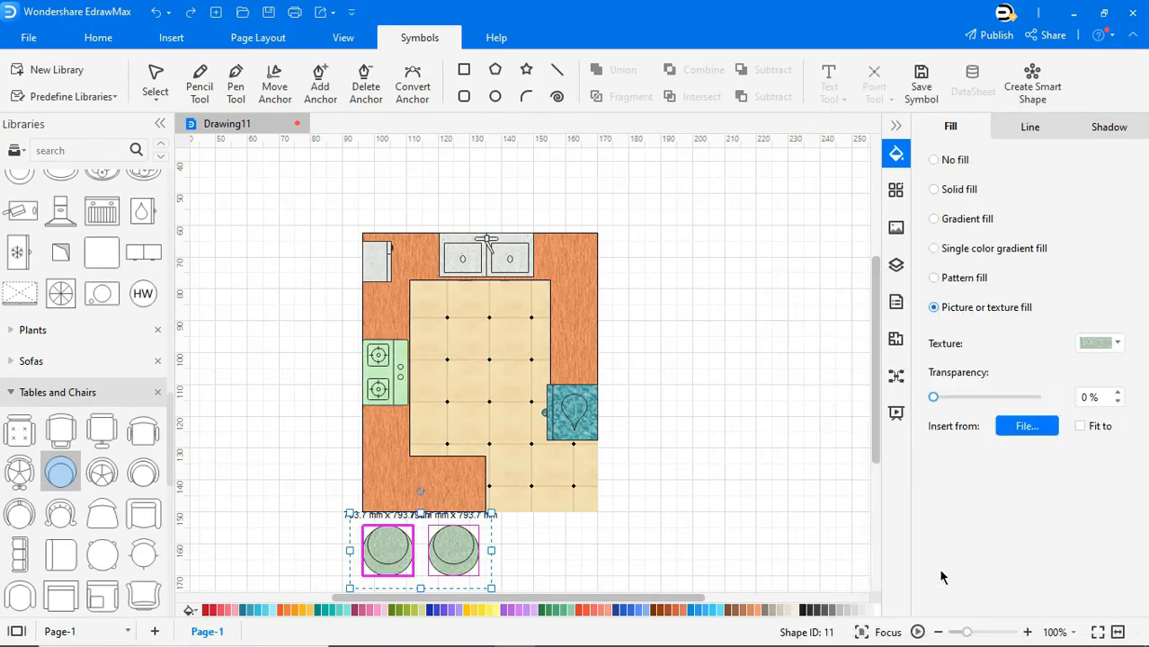
Fit the page to the finished floor plan and give it a plain white background without grid lines
{"action": "left_click", "coordinate": [796, 505]}
{"action": "right_click", "coordinate": [731, 326]}
{"action": "left_click", "coordinate": [792, 603]}
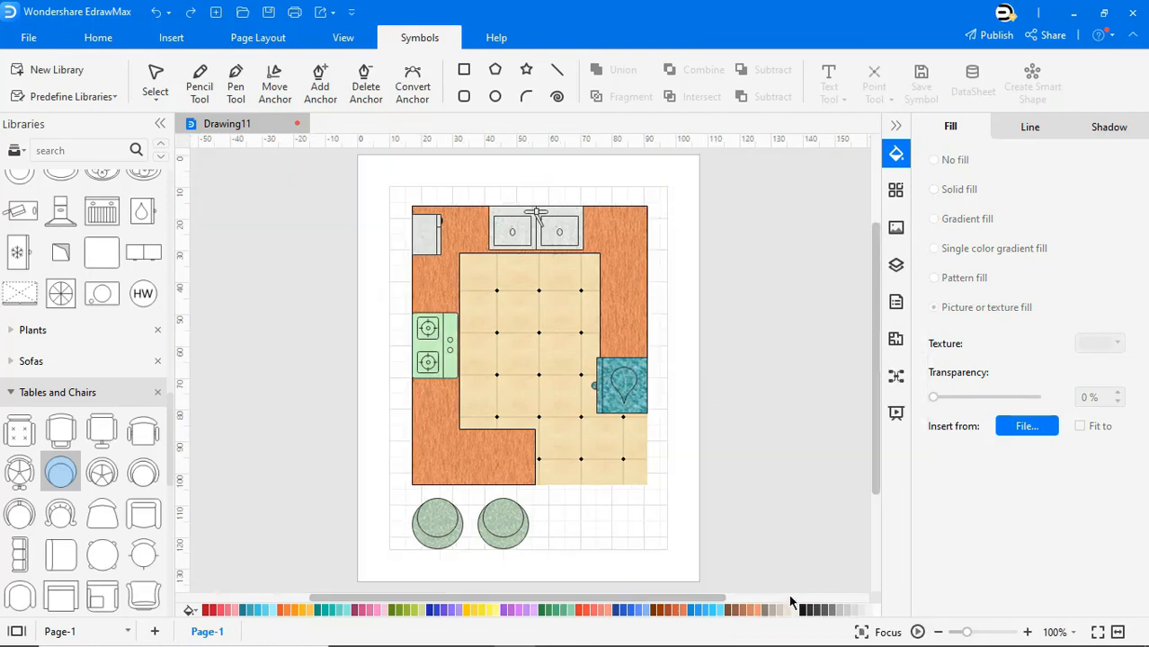
{"action": "left_click", "coordinate": [261, 40]}
{"action": "left_click", "coordinate": [606, 90]}
{"action": "left_click", "coordinate": [667, 260]}
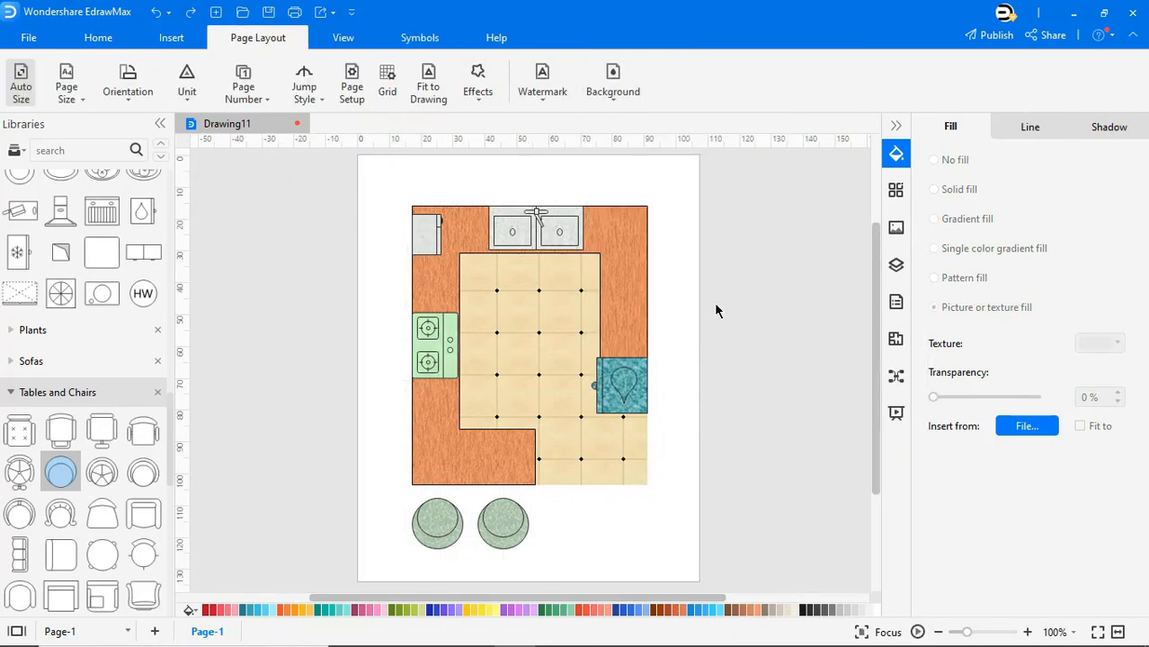